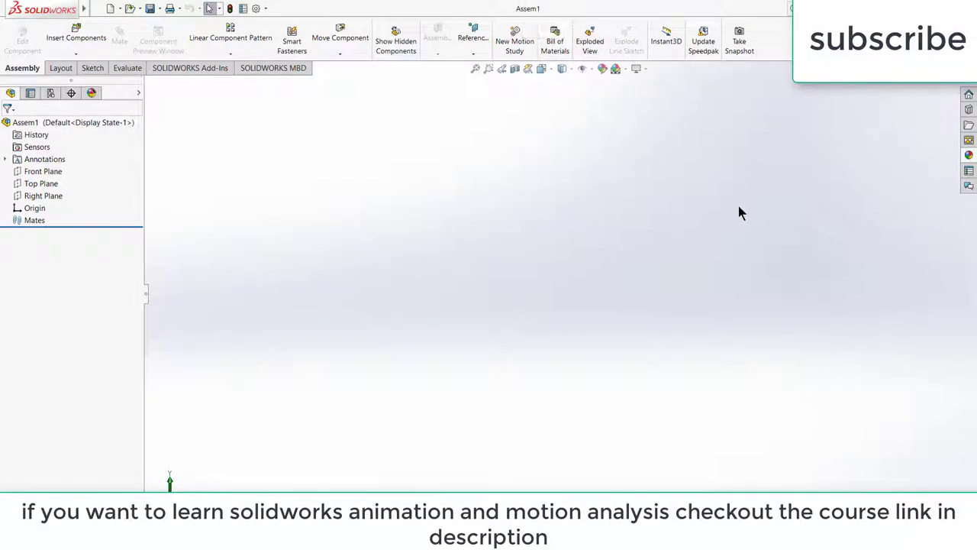
Add in the Toolbox library and open the ANSI Metric power transmission gears
click(969, 110)
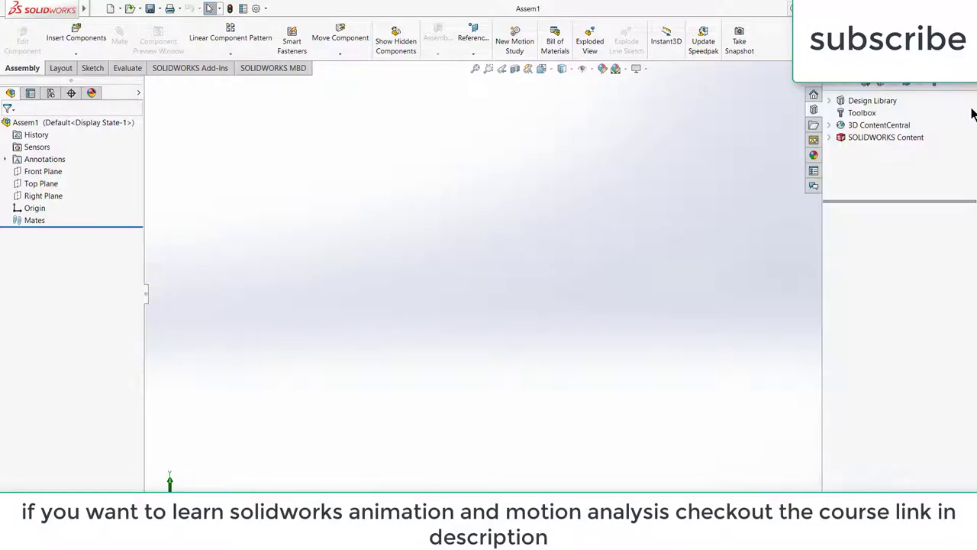
click(862, 113)
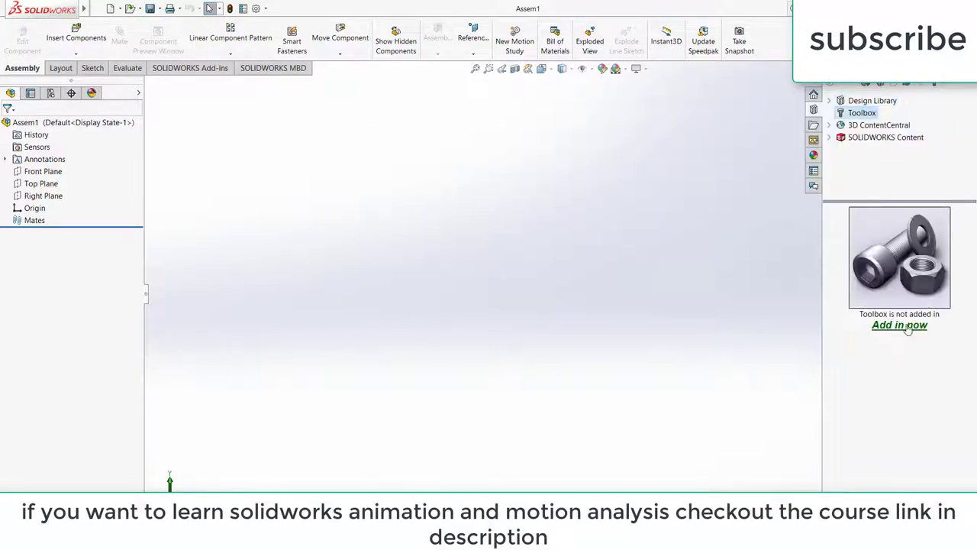
click(907, 326)
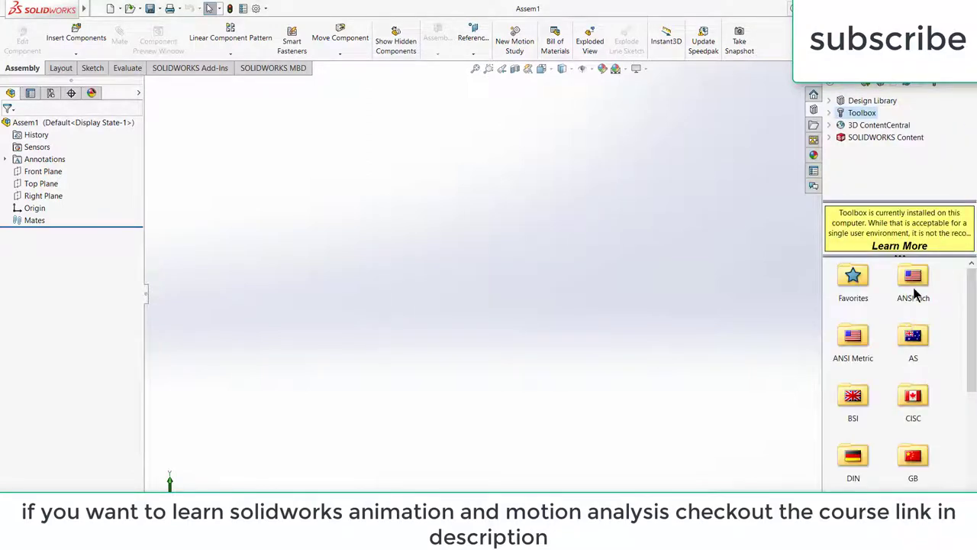
double_click(858, 335)
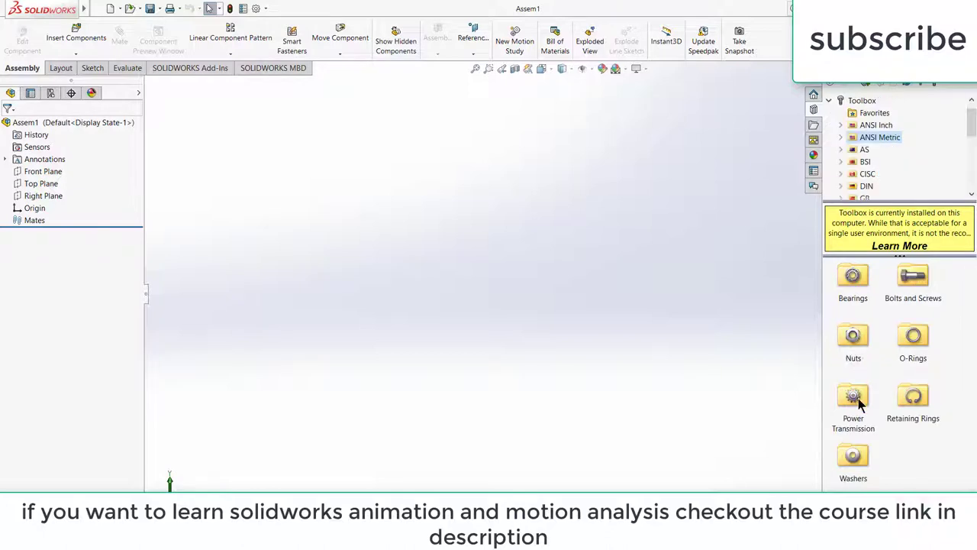
double_click(854, 397)
double_click(853, 278)
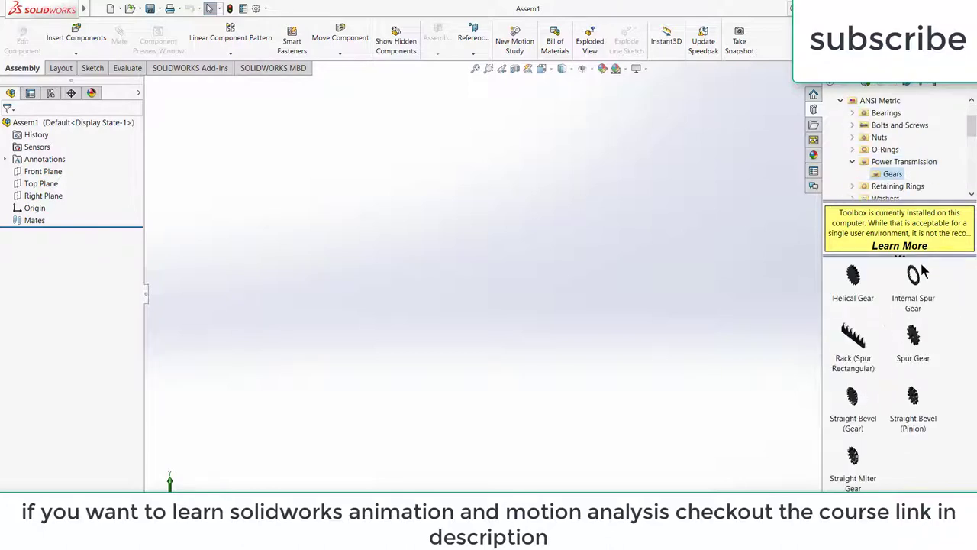
Insert an Internal Spur Gear from the Toolbox into the empty assembly
drag(916, 284, 666, 270)
drag(505, 260, 505, 260)
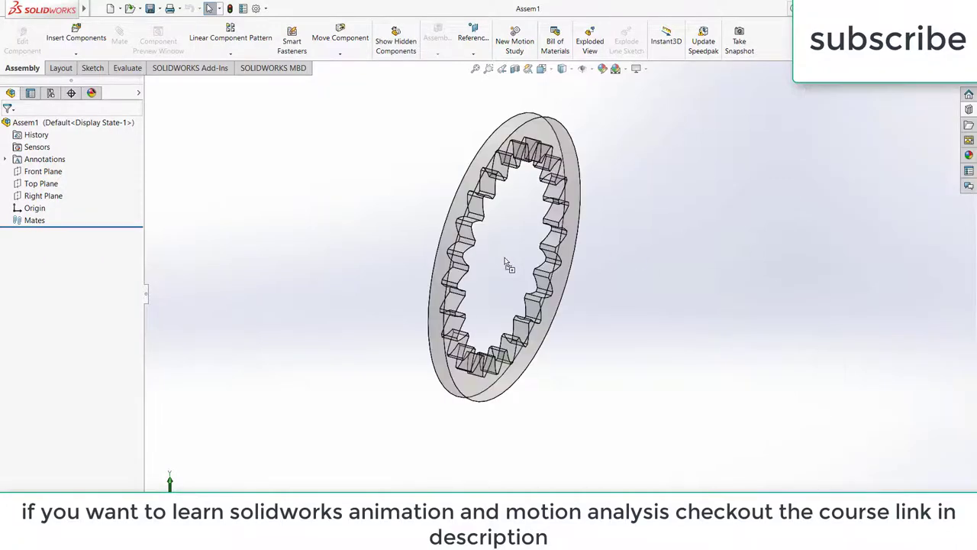
drag(446, 285, 446, 286)
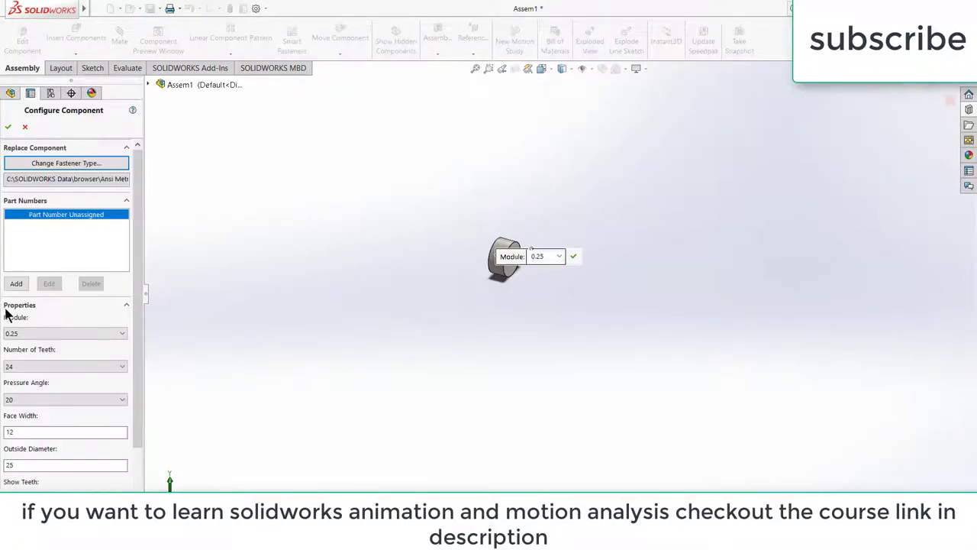
Try a module of 1 on the internal spur gear
click(62, 331)
click(72, 141)
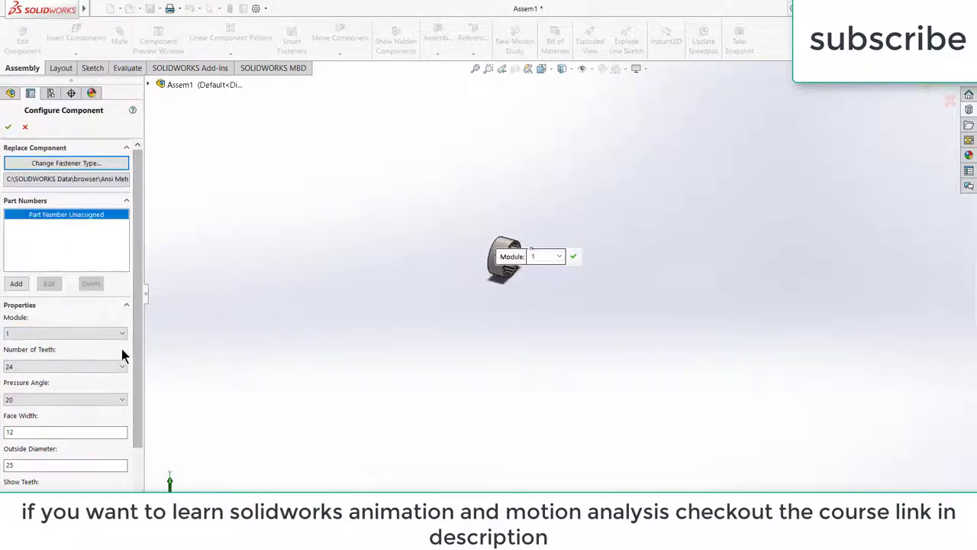
middle_drag(518, 323, 504, 279)
scroll(503, 276, down, 4)
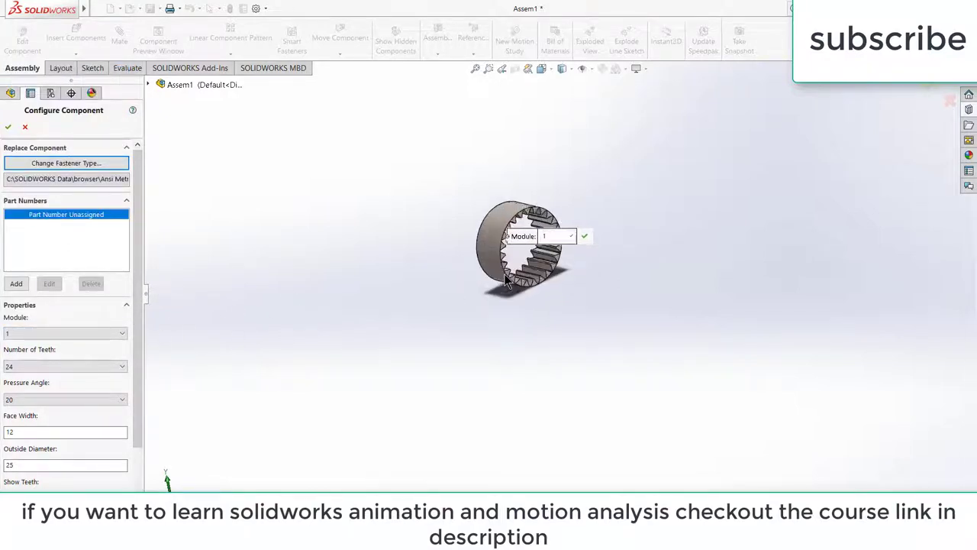
Set the internal spur gear's module to 3
click(76, 328)
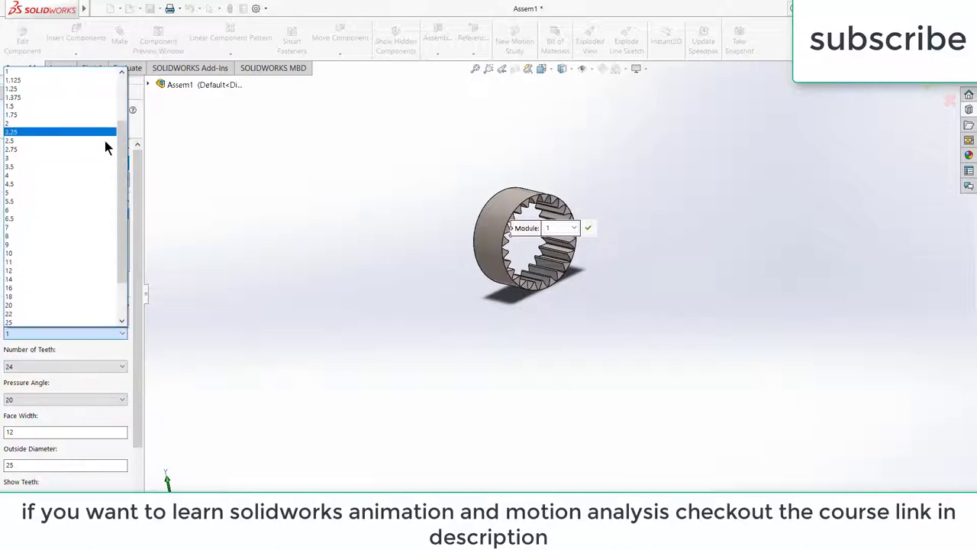
click(99, 158)
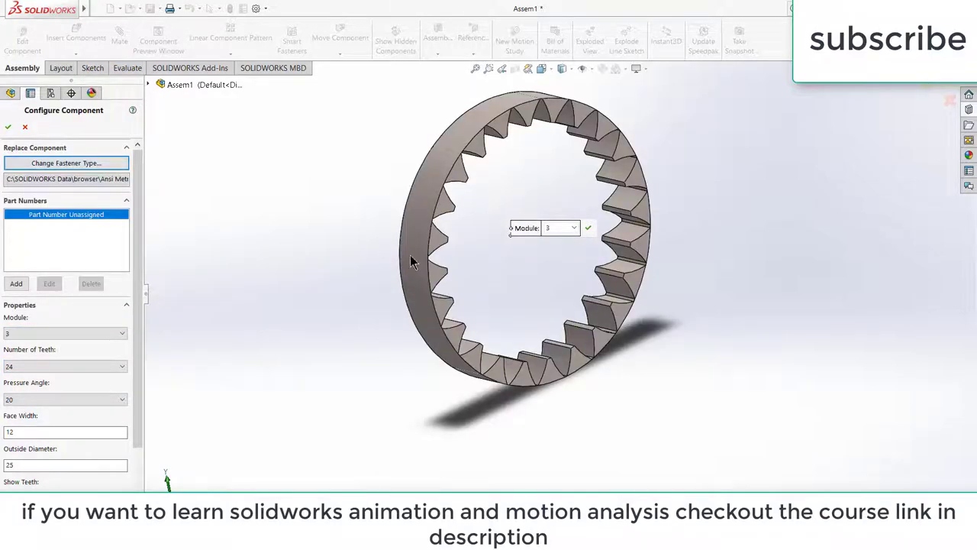
middle_drag(410, 255, 384, 244)
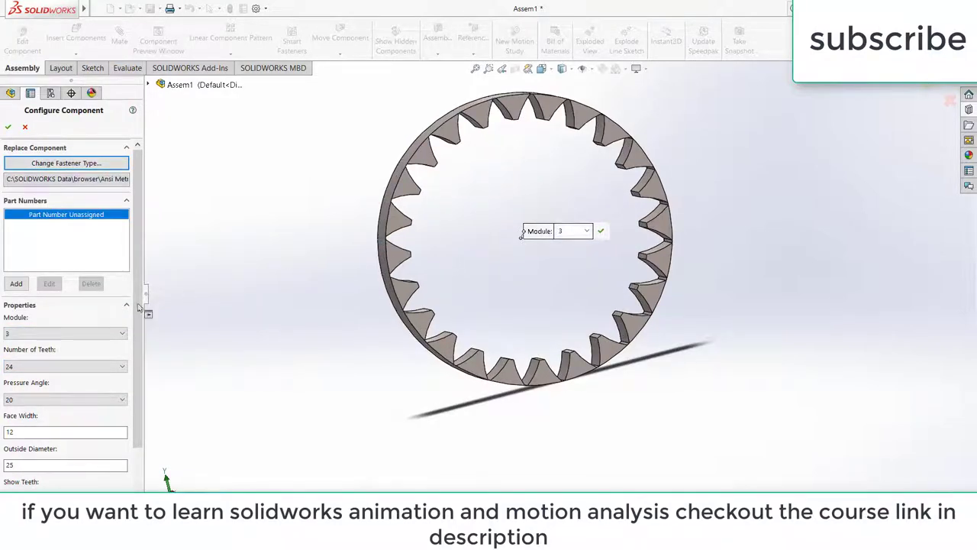
Set the internal spur gear's number of teeth to 60
click(71, 365)
scroll(95, 252, down, 5)
scroll(100, 225, down, 4)
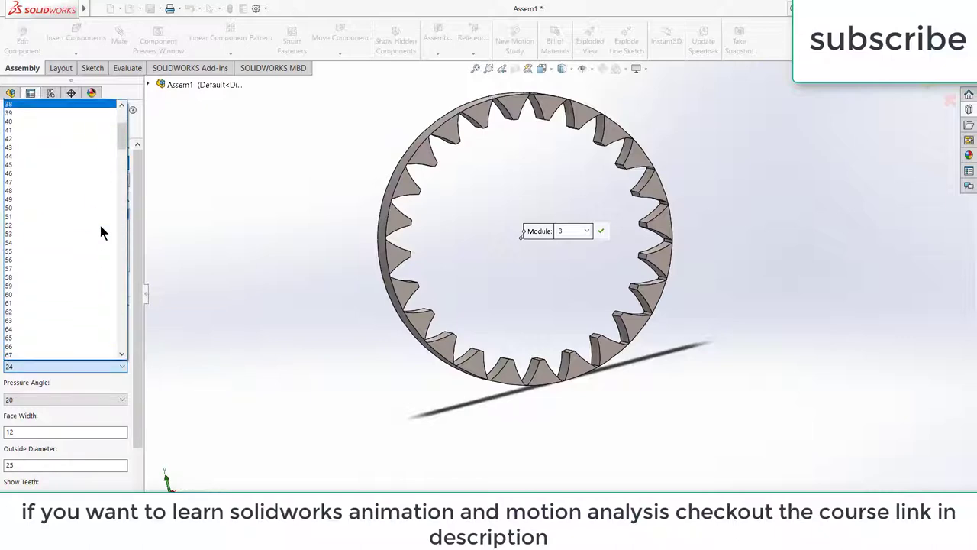
click(81, 285)
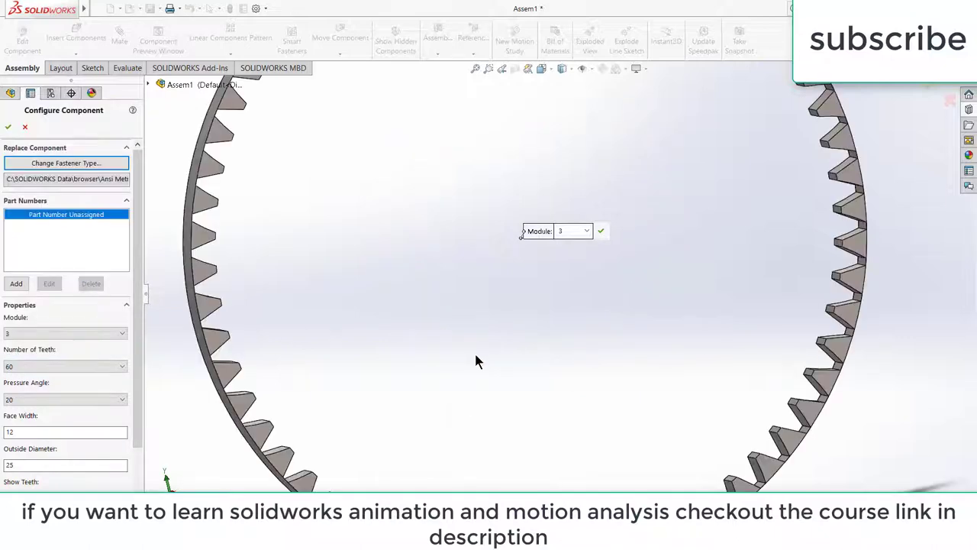
scroll(550, 371, up, 3)
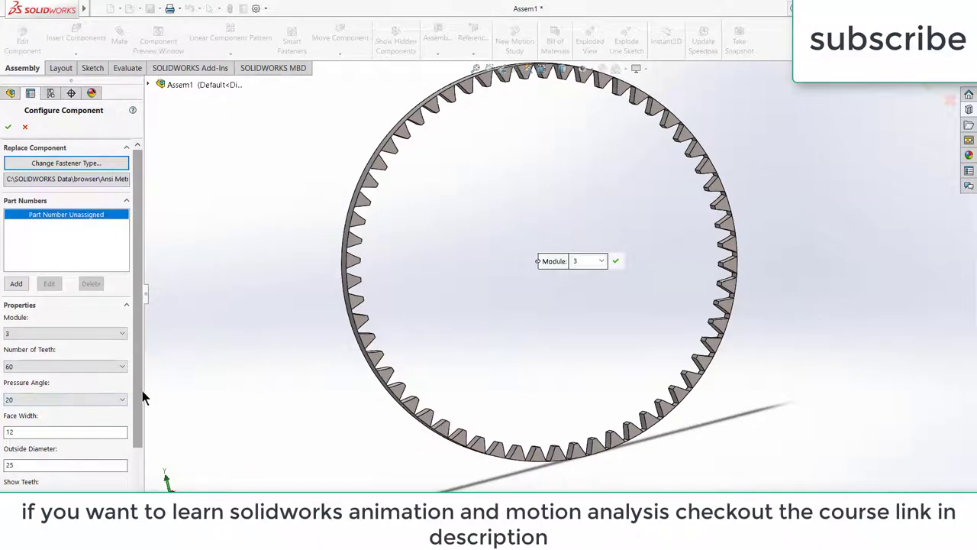
Set the internal gear's outside diameter to 200, accept the configuration and finish without placing additional copies
scroll(136, 386, down, 1)
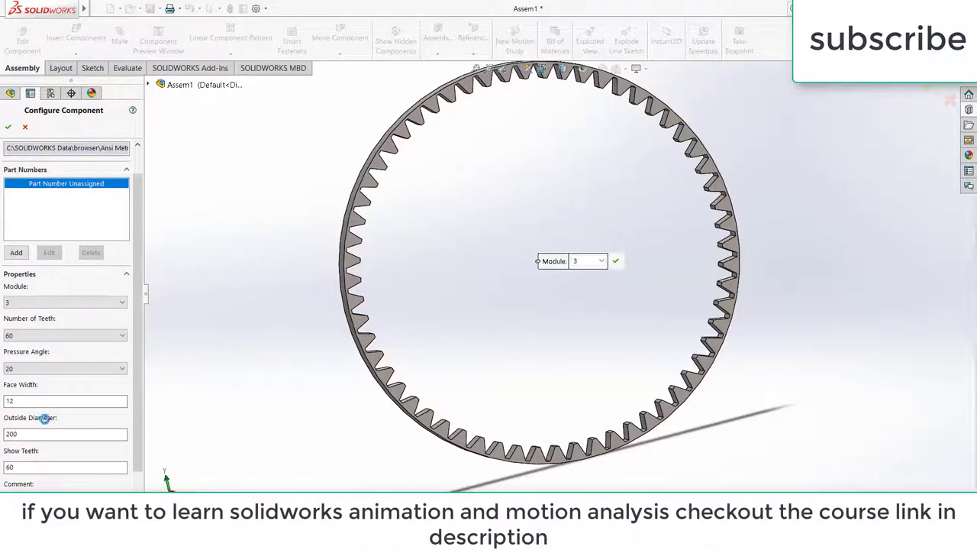
middle_drag(517, 271, 518, 227)
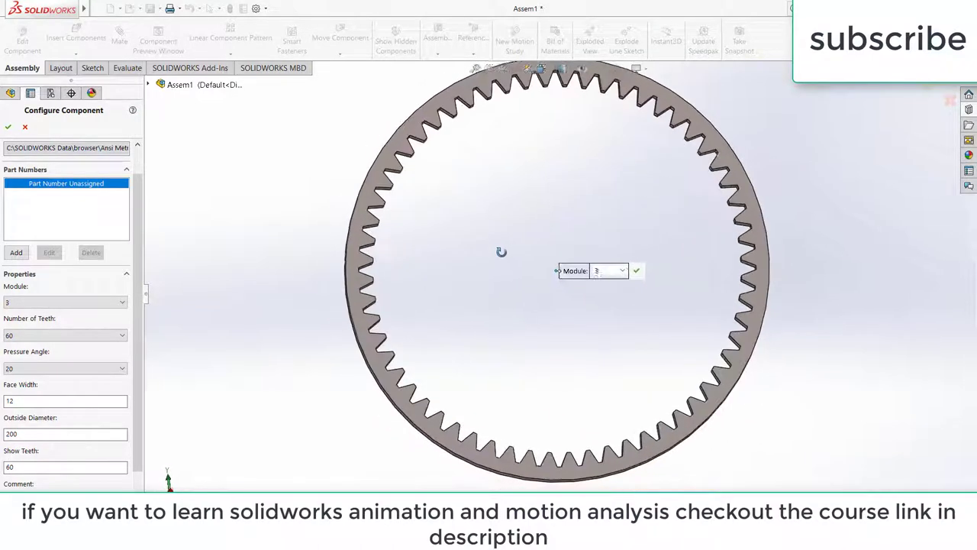
click(8, 130)
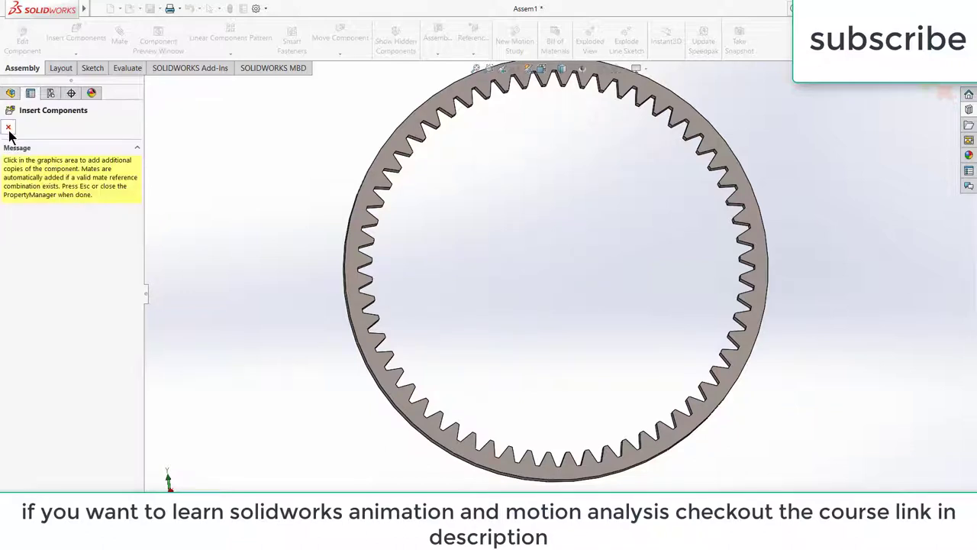
click(8, 128)
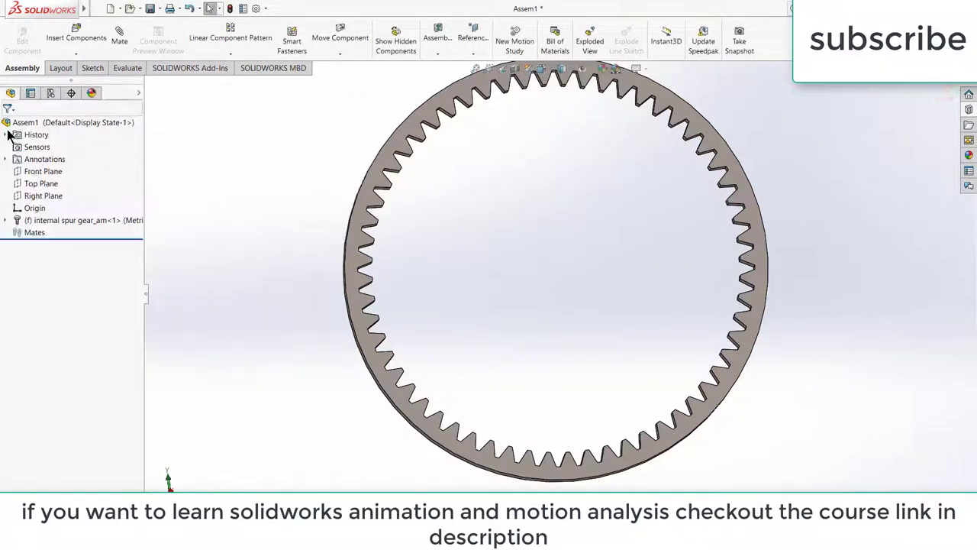
Insert a Toolbox Spur Gear inside the ring gear and configure it with module 3 and 20 teeth
click(969, 109)
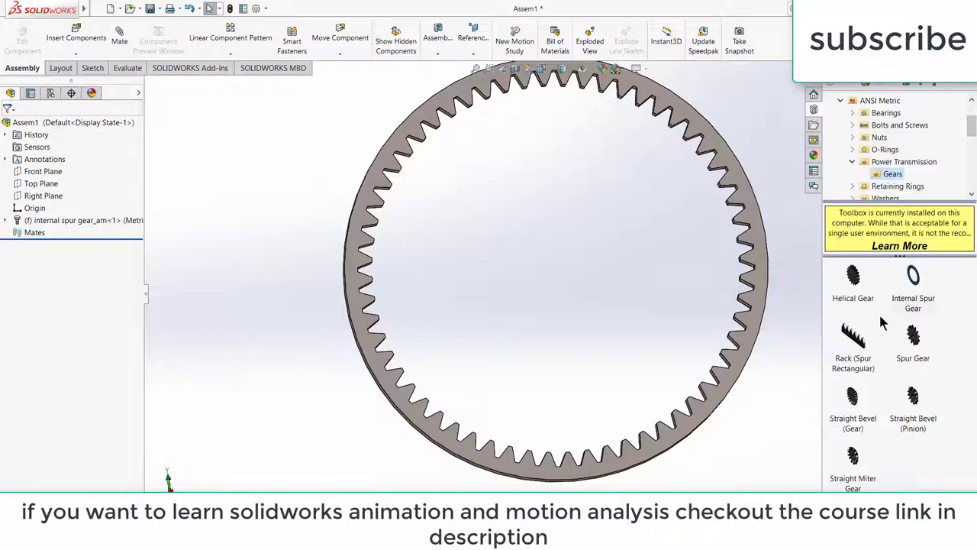
drag(914, 339, 620, 269)
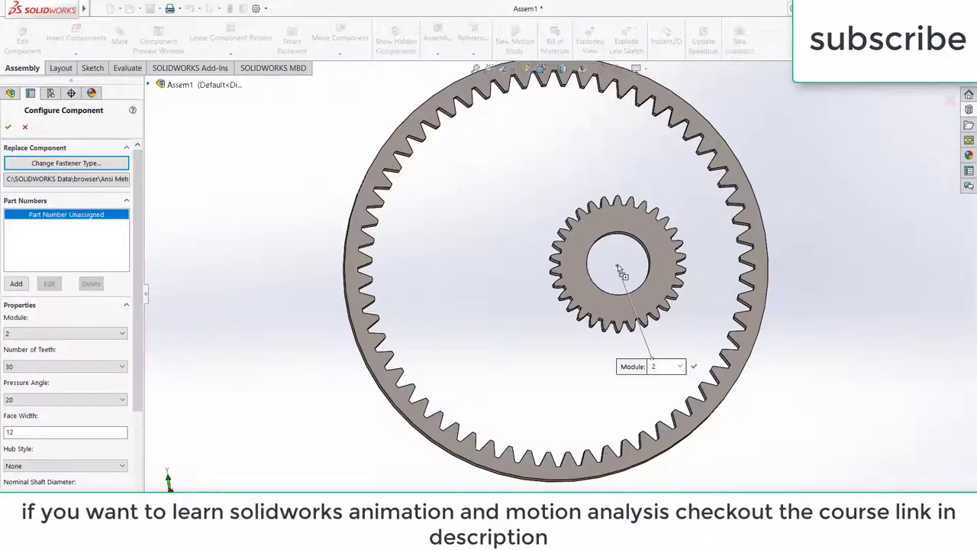
click(58, 333)
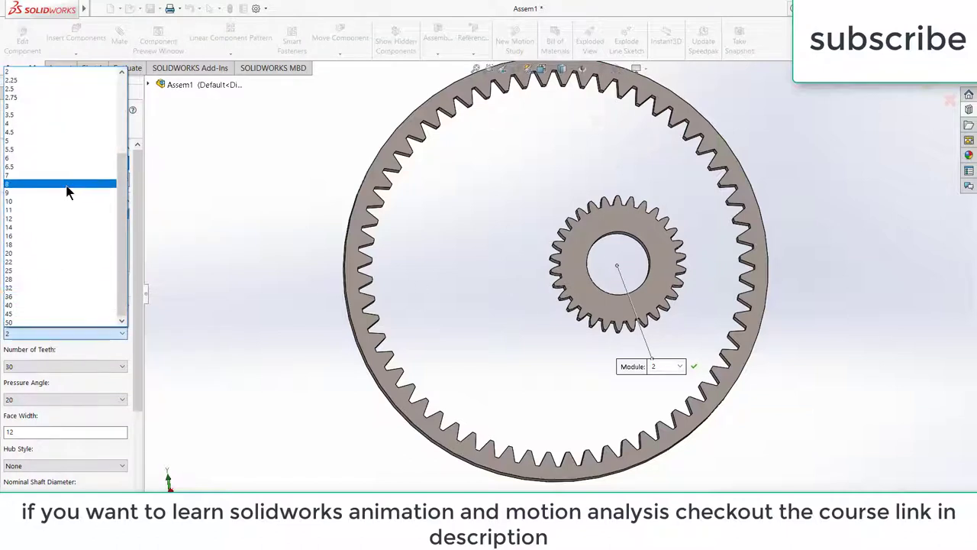
click(80, 105)
click(77, 367)
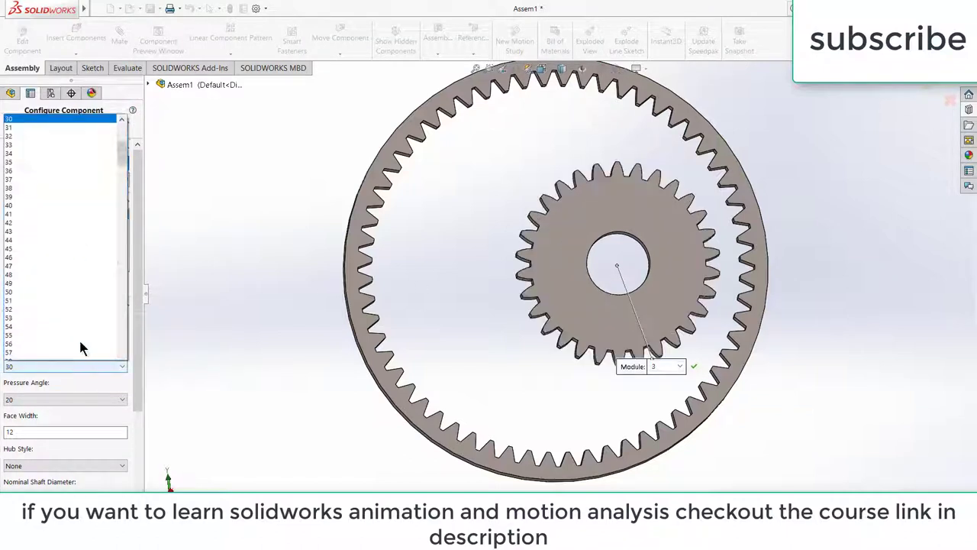
scroll(86, 143, up, 5)
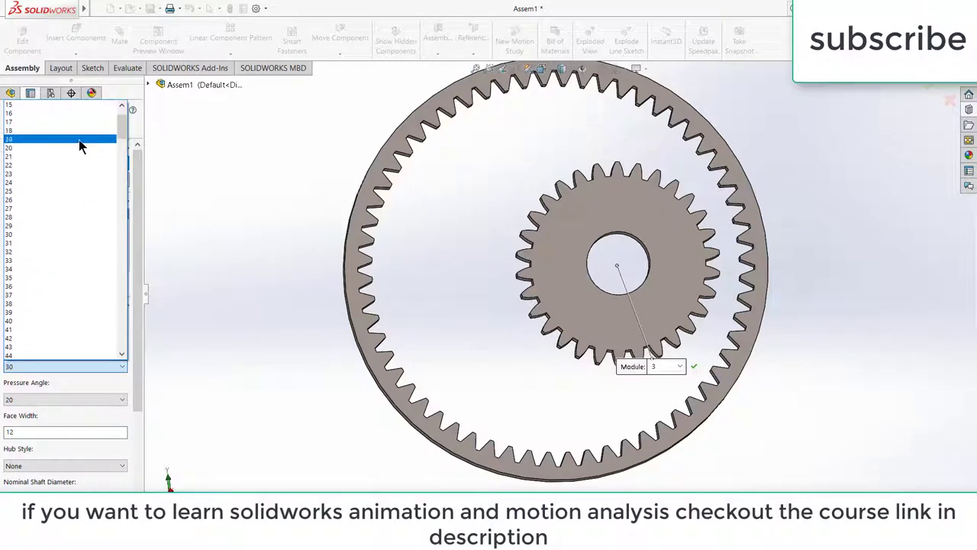
click(69, 149)
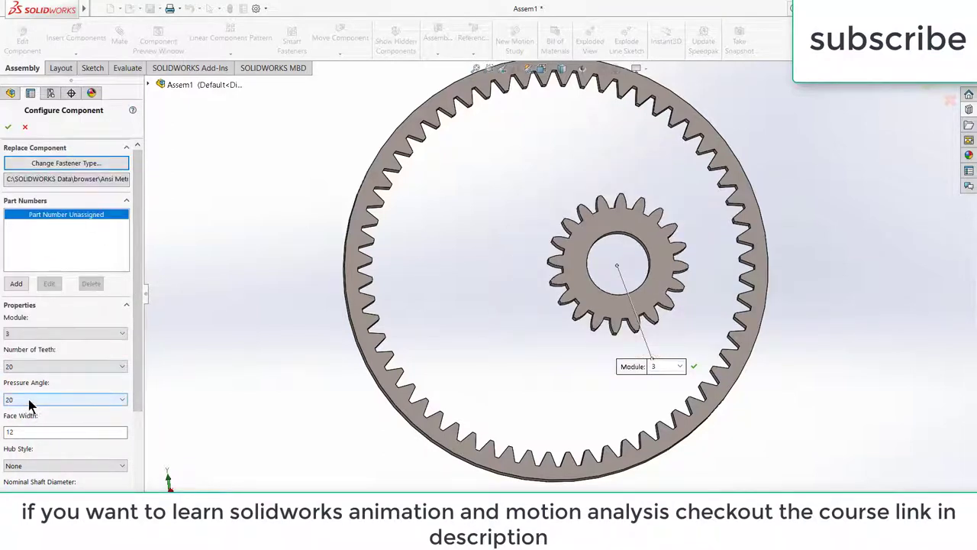
Review the spur gear's remaining properties, accept its configuration and finish without placing additional copies
middle_drag(500, 352, 459, 392)
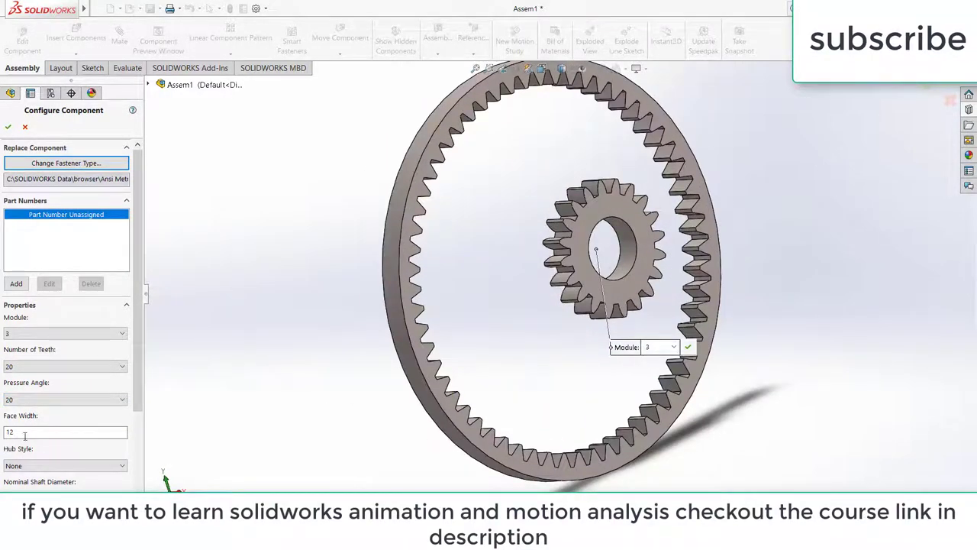
drag(140, 331, 136, 433)
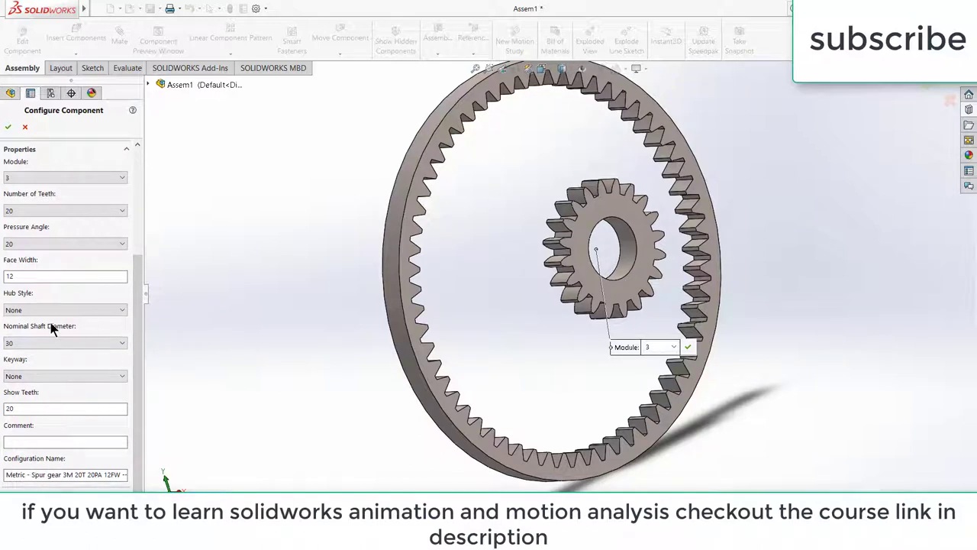
scroll(52, 233, up, 3)
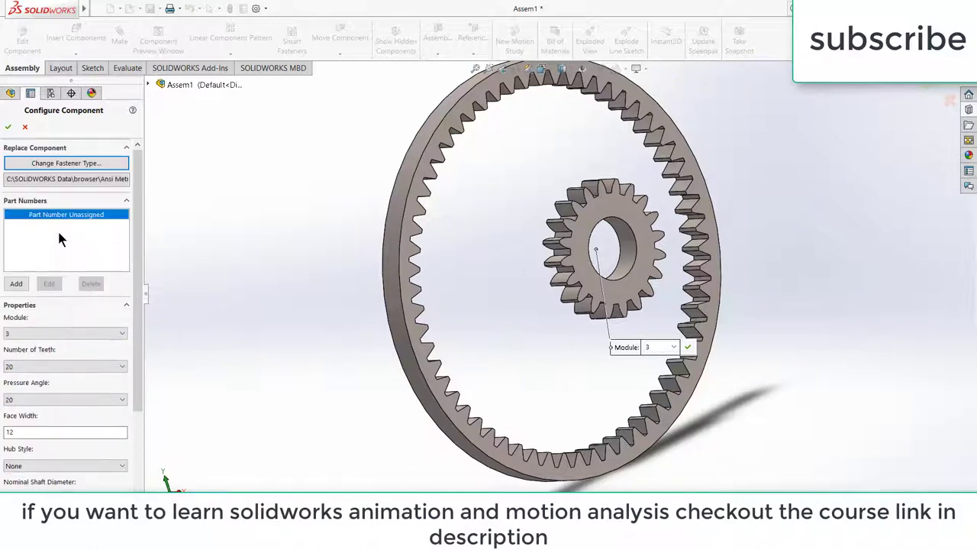
click(8, 127)
click(10, 127)
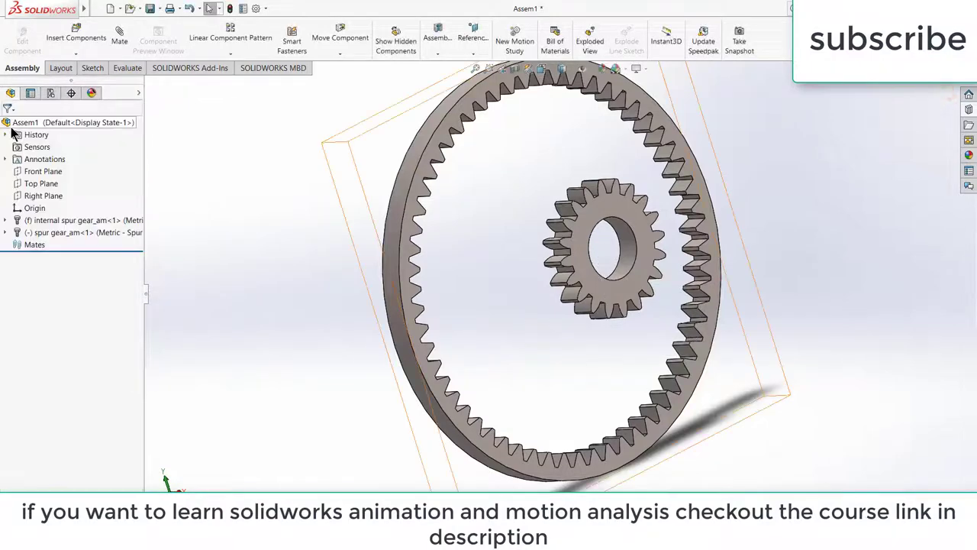
Orient the assembly to the front view and create three more copies of the spur gear outside the ring gear
key(ctrl+1)
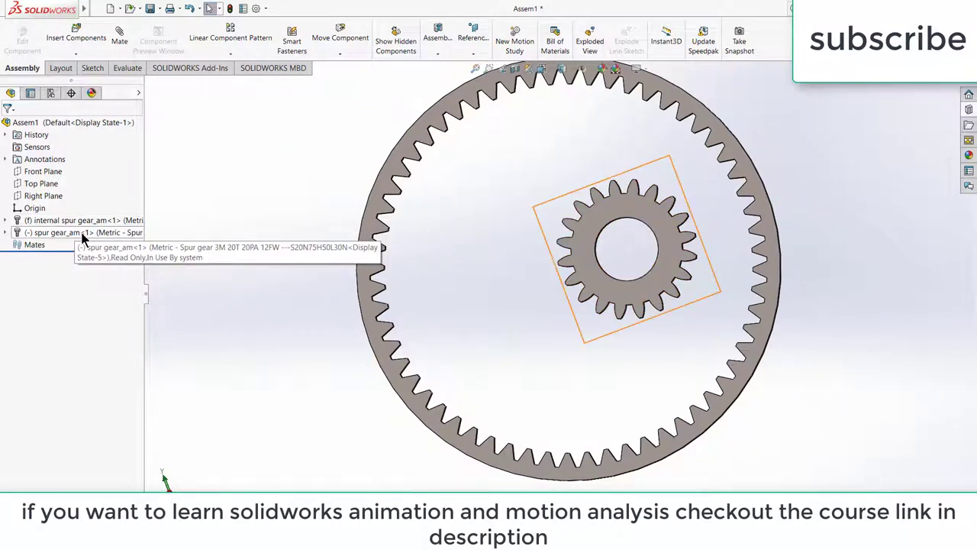
ctrl+drag(82, 239, 277, 236)
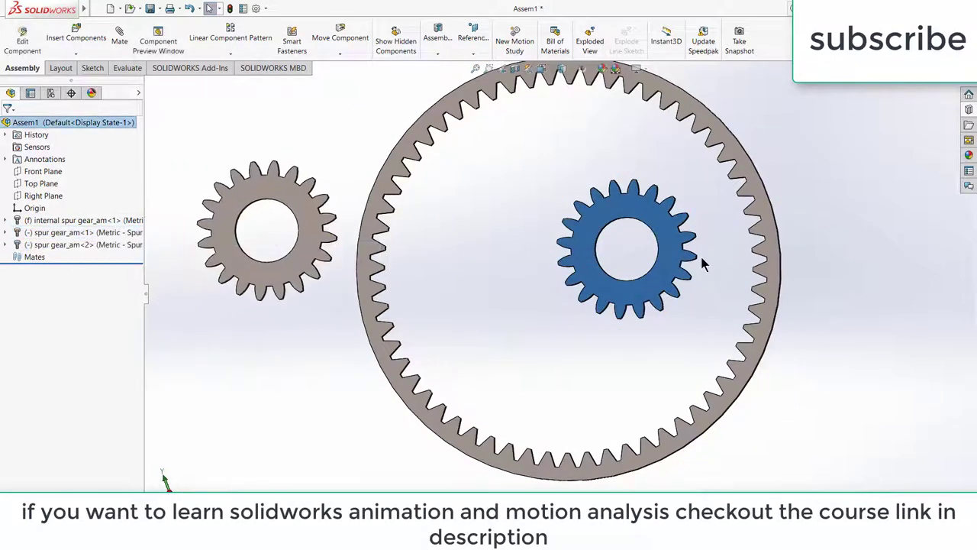
ctrl+drag(80, 244, 379, 52)
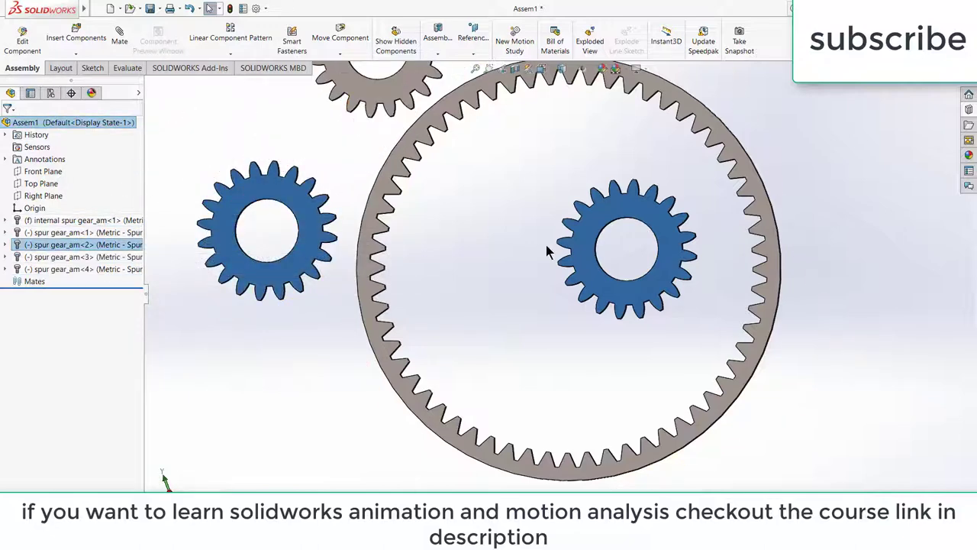
scroll(546, 250, up, 2)
click(769, 227)
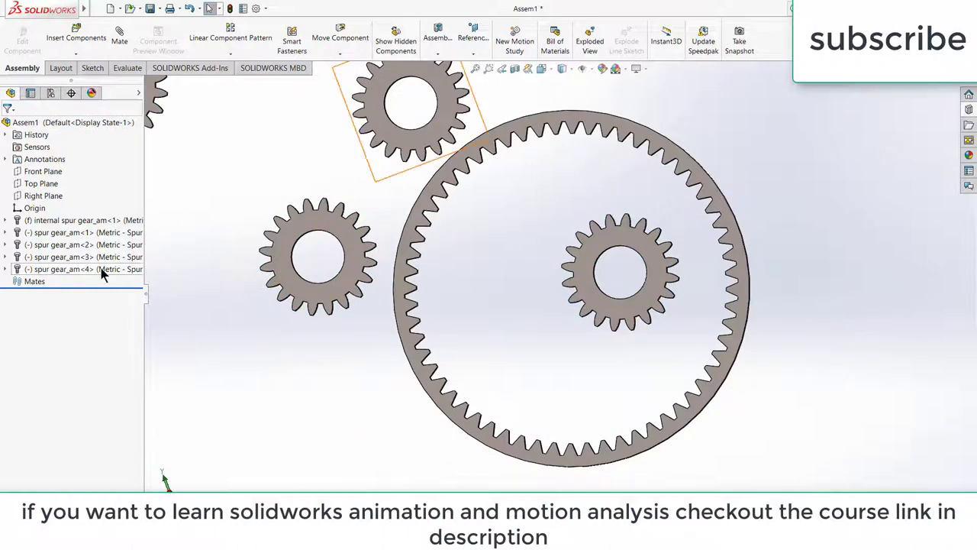
Delete the three spur gear copies outside the ring gear
scroll(451, 292, up, 2)
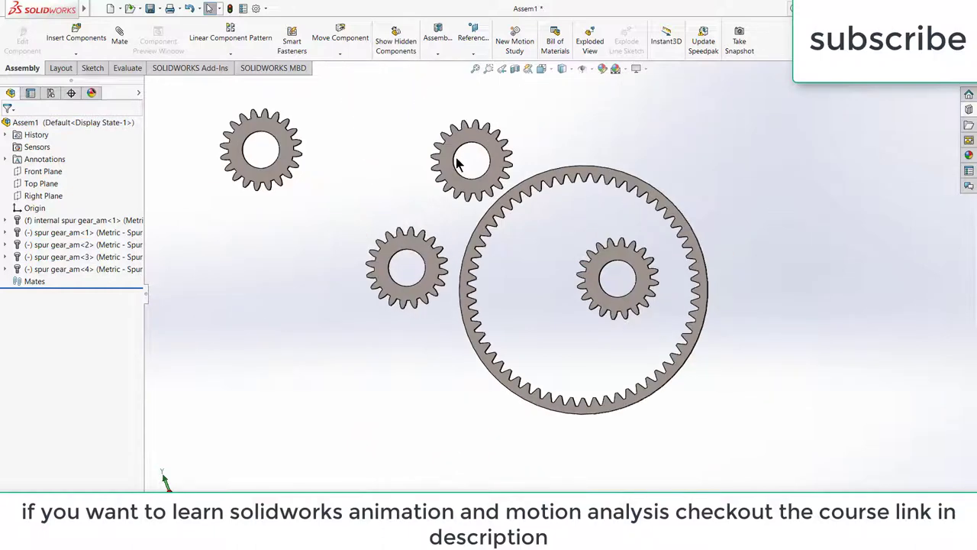
click(439, 197)
key(Delete)
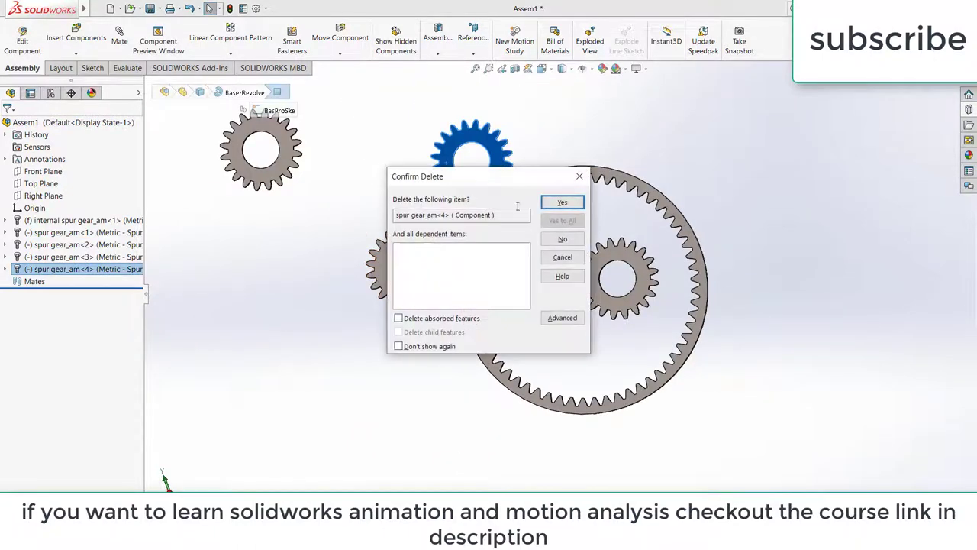
click(562, 203)
click(426, 252)
key(Delete)
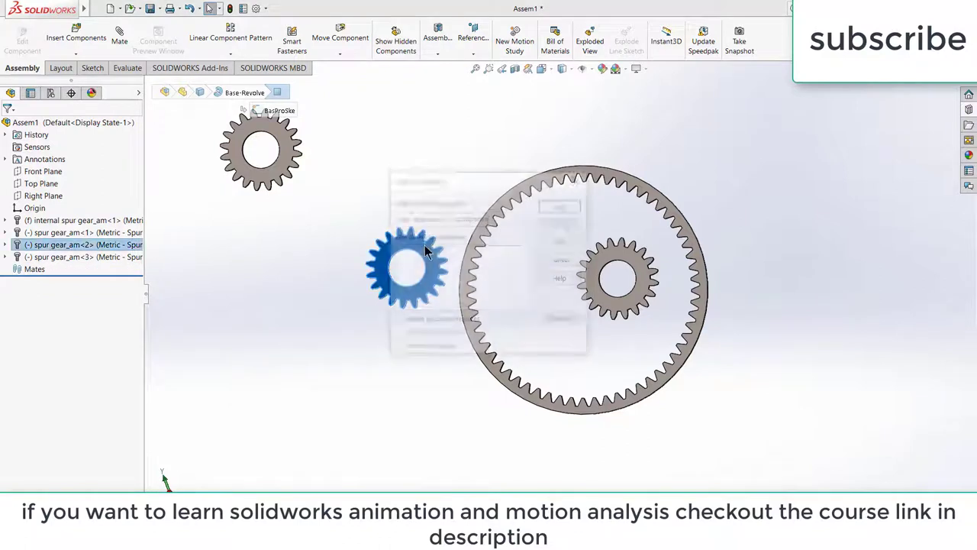
click(561, 202)
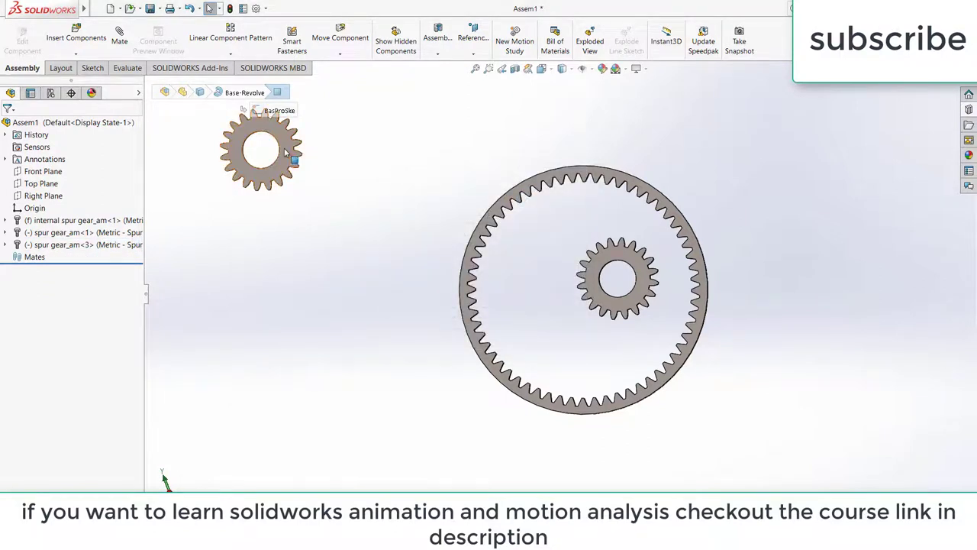
click(286, 152)
key(Delete)
click(561, 203)
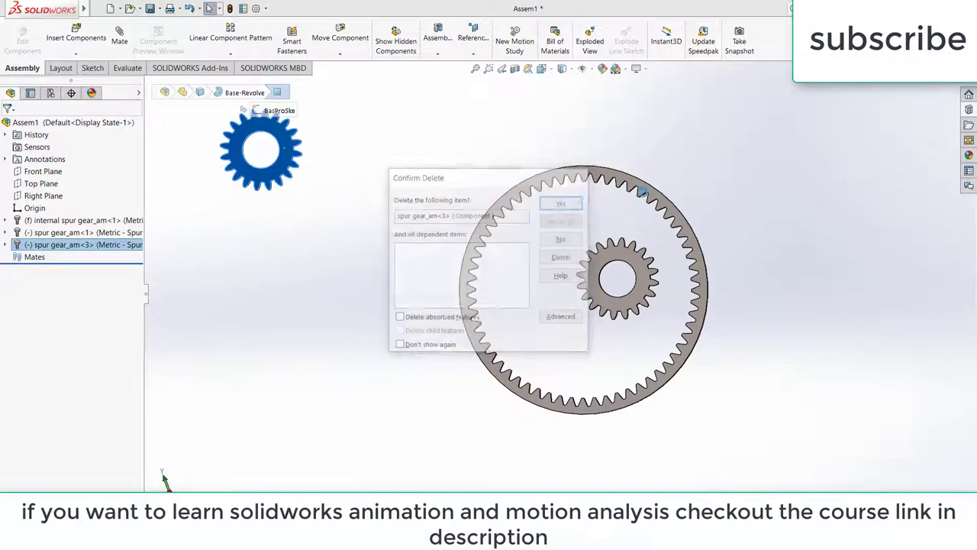
Insert another Toolbox Spur Gear with module 3 and 20 teeth outside the ring gear, and make one copy of it
click(968, 111)
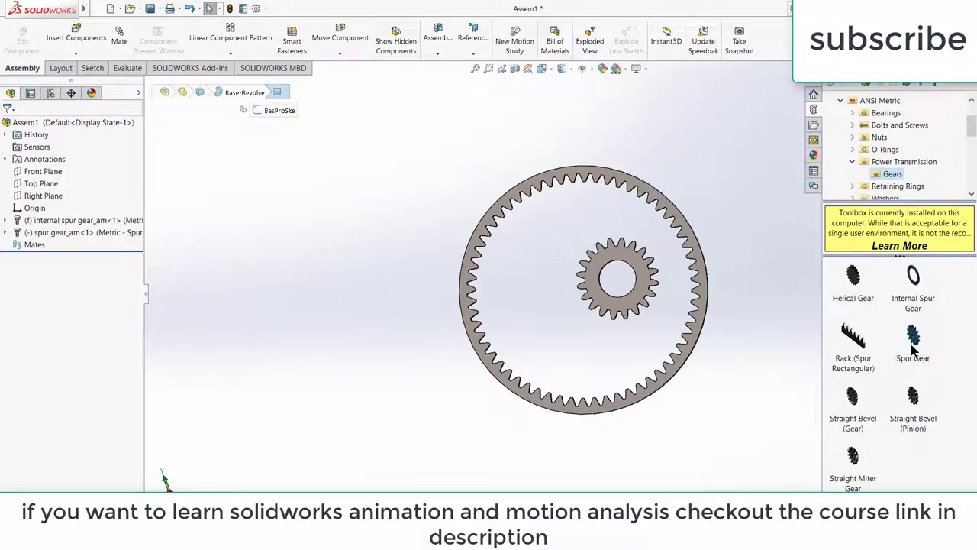
drag(913, 349, 384, 232)
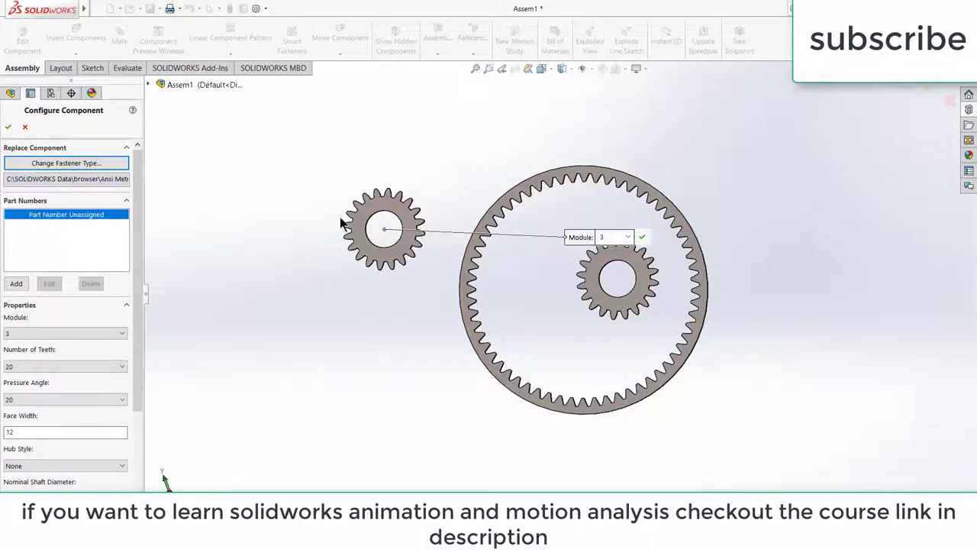
click(8, 127)
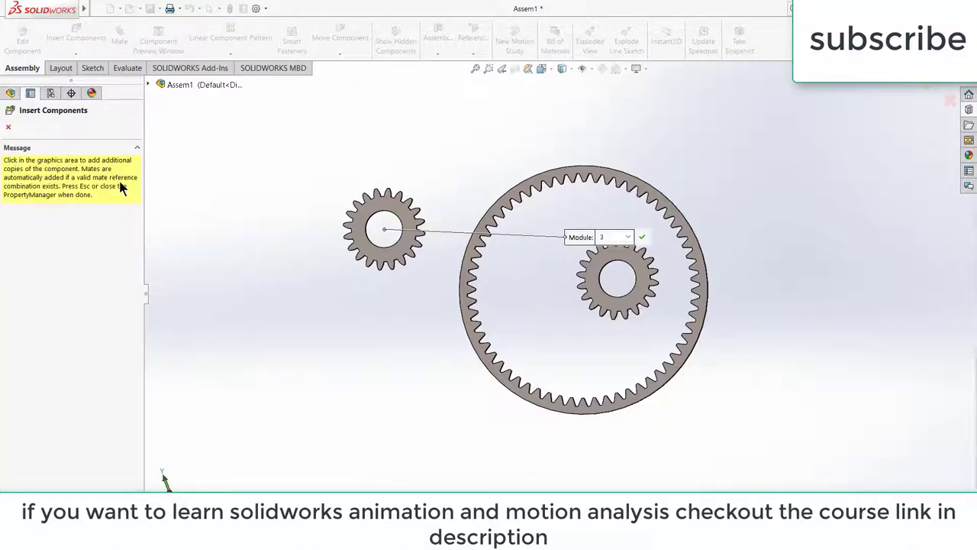
click(7, 126)
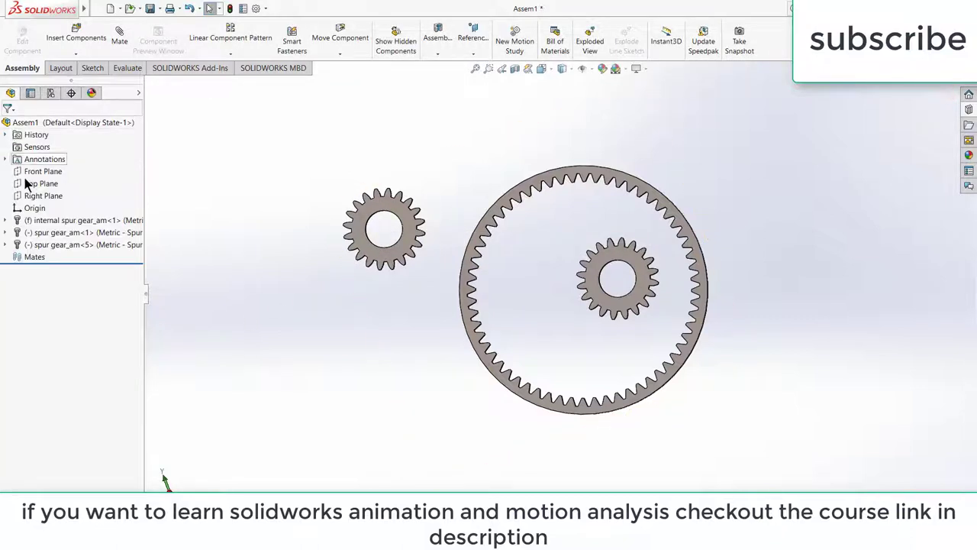
click(409, 216)
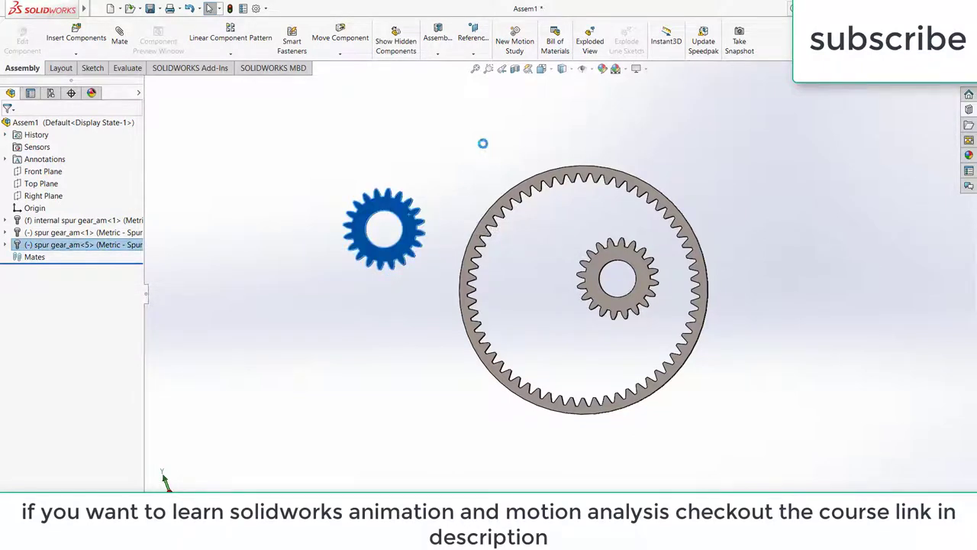
click(346, 153)
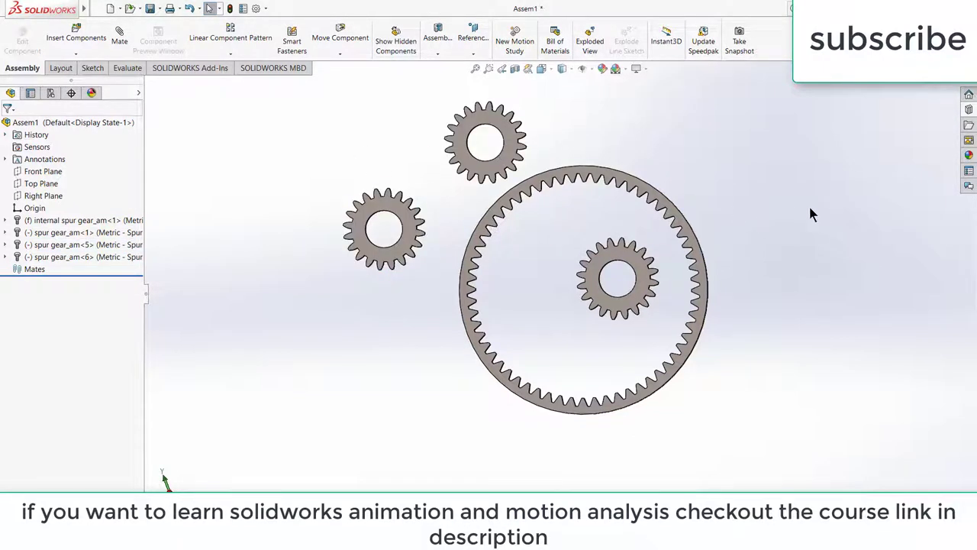
Start a mate on the assembly's Front Plane and turn on the display of temporary axes
click(44, 174)
click(340, 54)
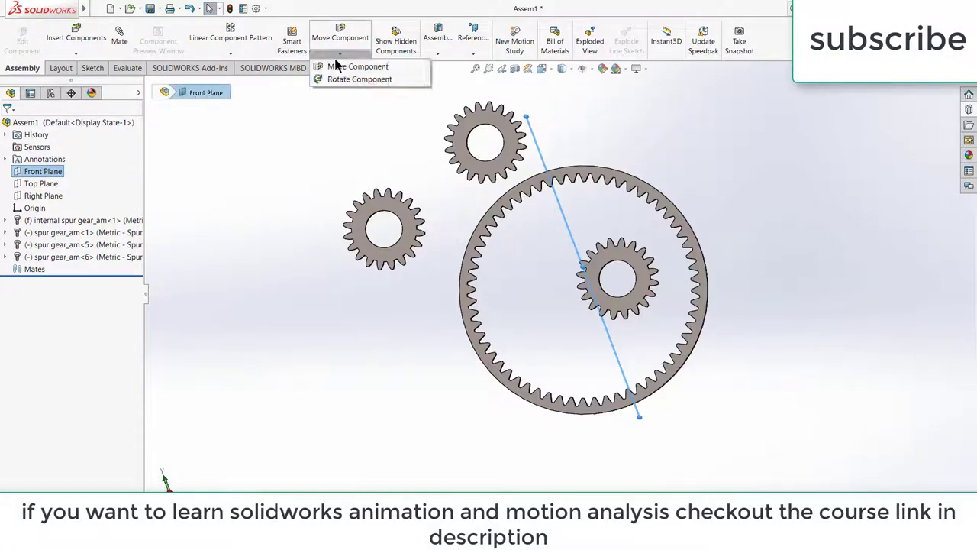
click(119, 37)
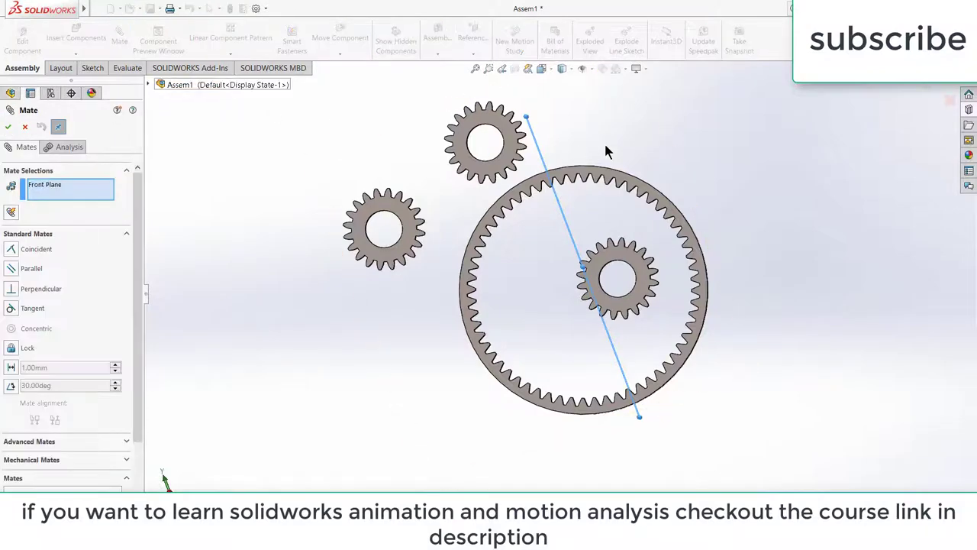
click(587, 68)
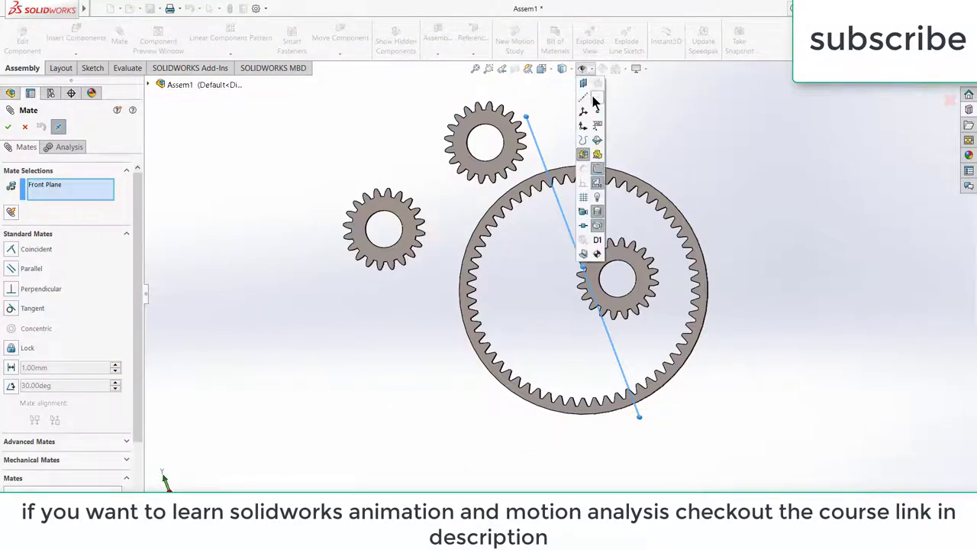
click(596, 100)
click(753, 184)
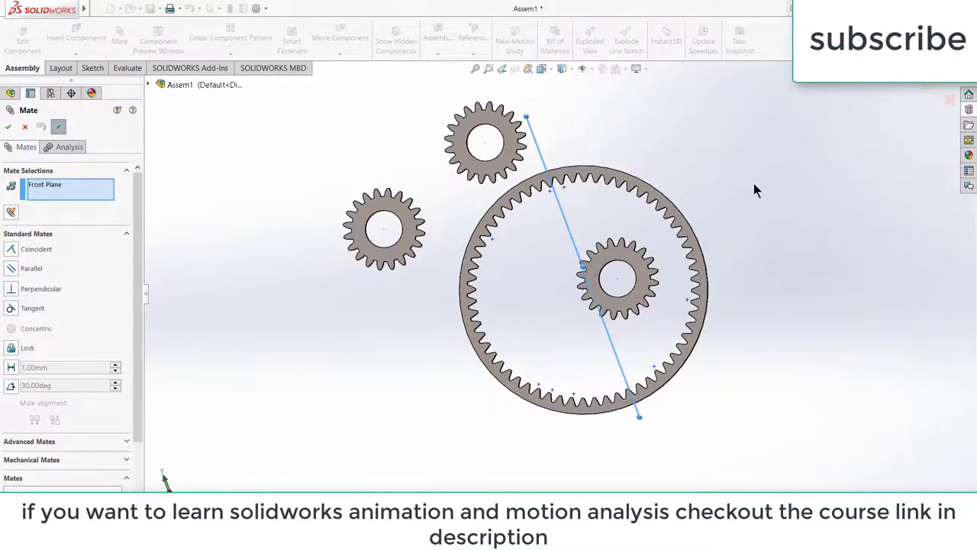
Try to mate the ring gear's outer cylindrical face to the Front Plane
middle_drag(753, 184, 689, 290)
scroll(649, 292, down, 3)
click(629, 302)
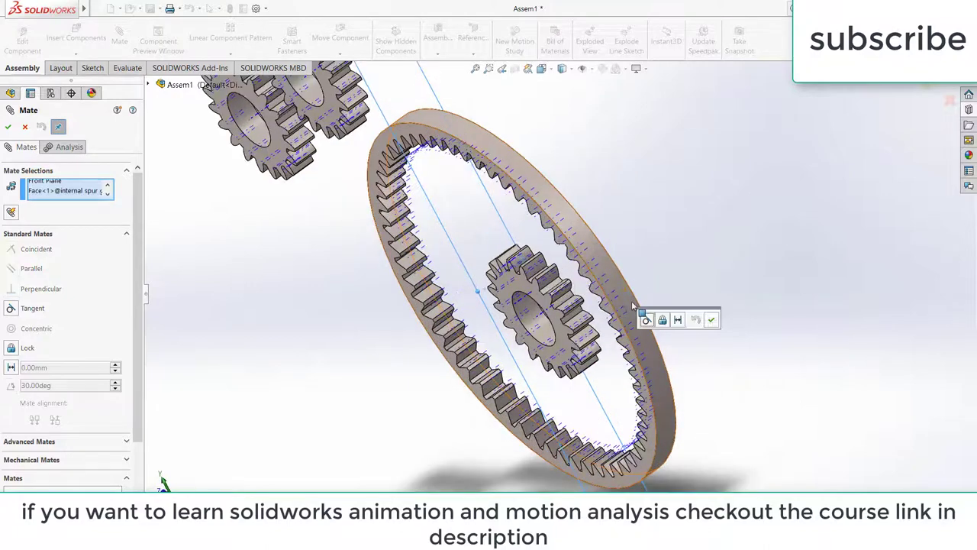
scroll(440, 284, up, 4)
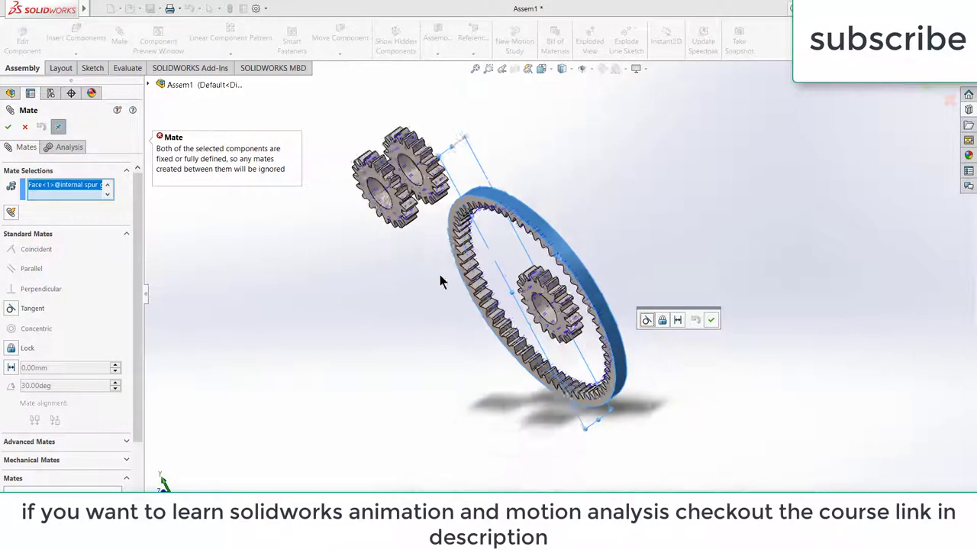
click(25, 128)
Float the internal ring gear so it is no longer fixed in the assembly
scroll(560, 281, down, 3)
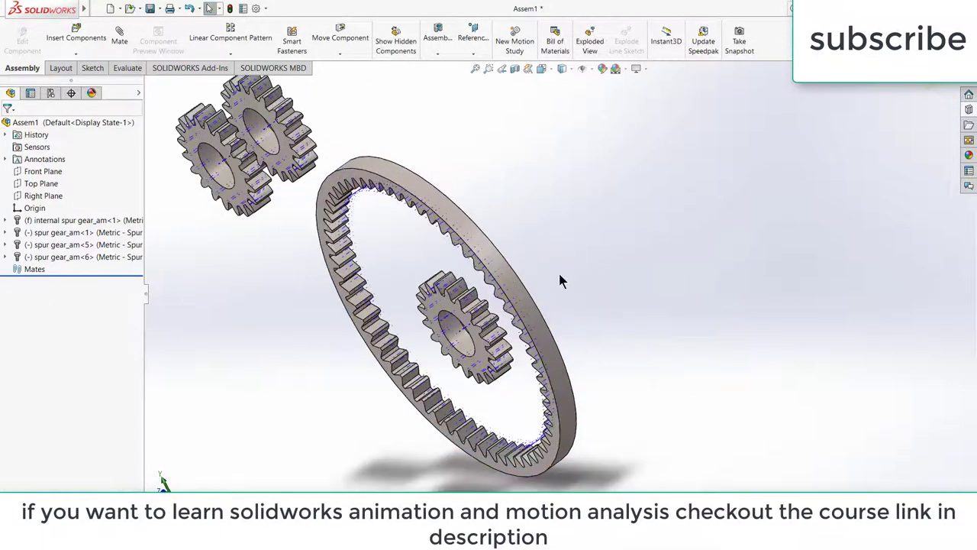
right_click(510, 280)
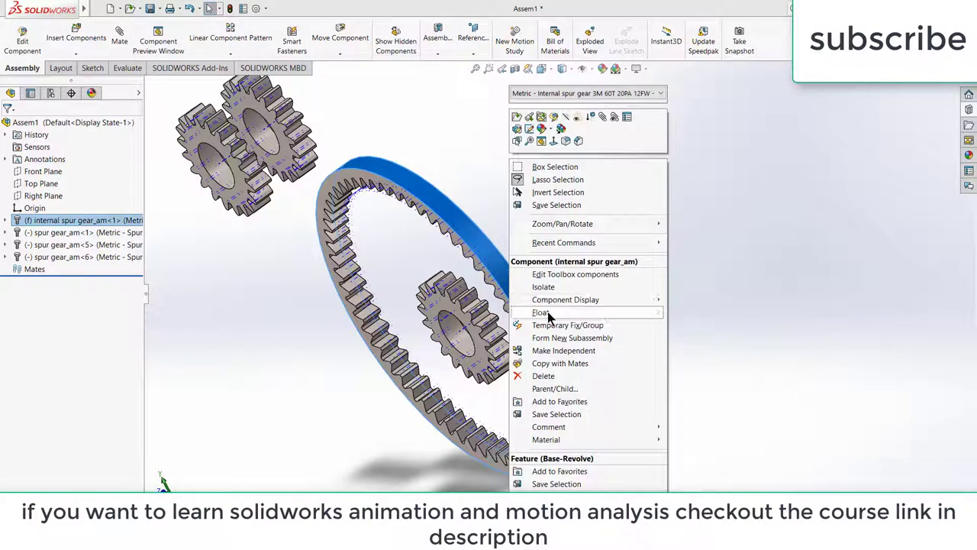
click(547, 311)
Move the spur gear from inside the ring gear to the empty space outside it, opposite the other two spur gears
middle_drag(619, 316, 666, 289)
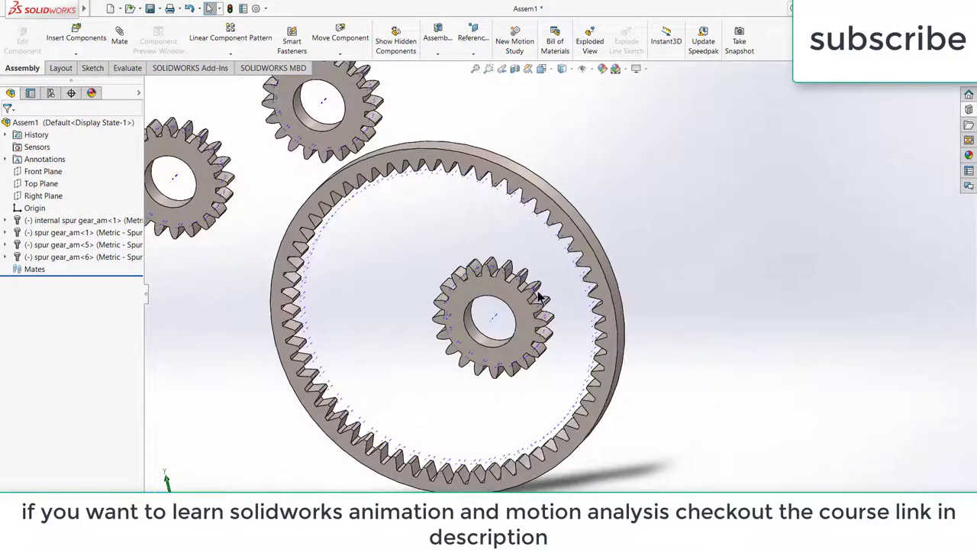
click(540, 297)
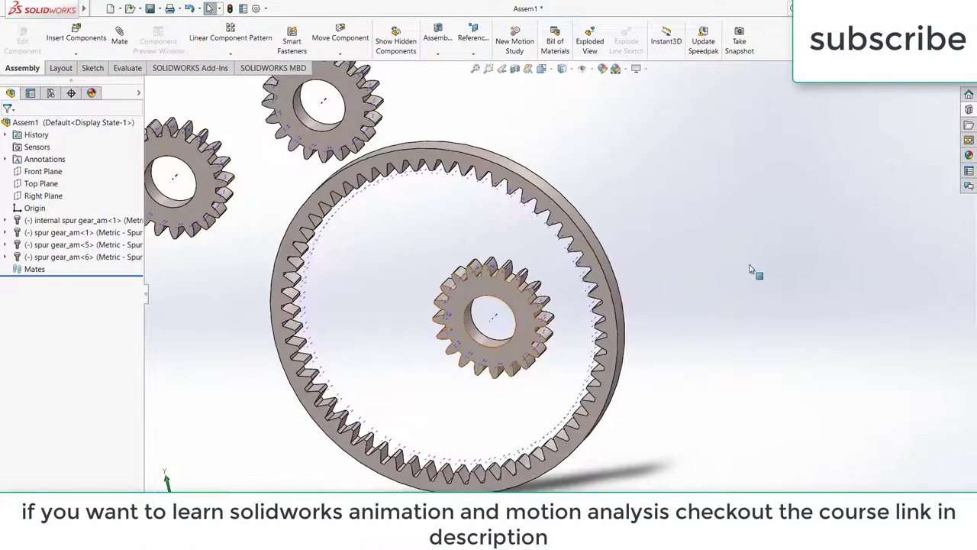
right_click(498, 289)
click(321, 214)
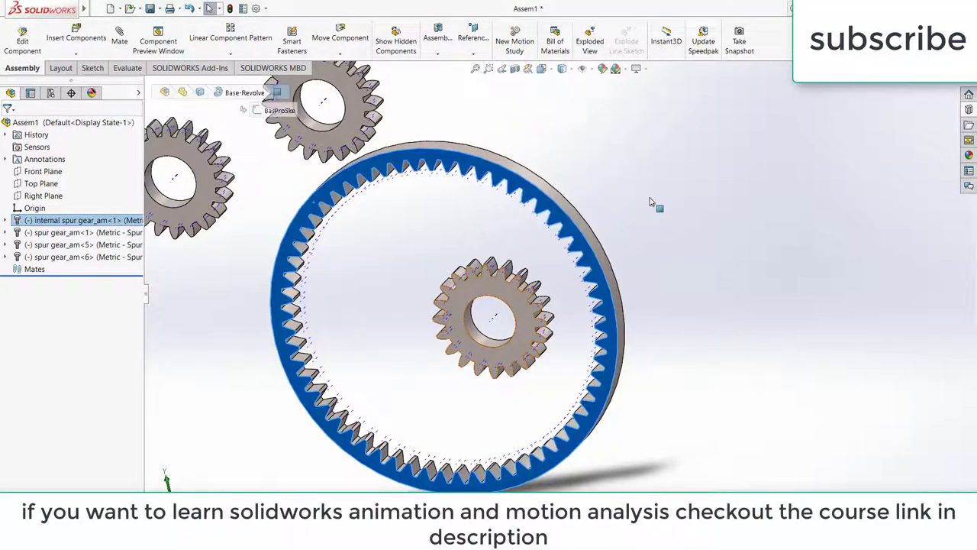
drag(498, 294, 758, 185)
click(436, 269)
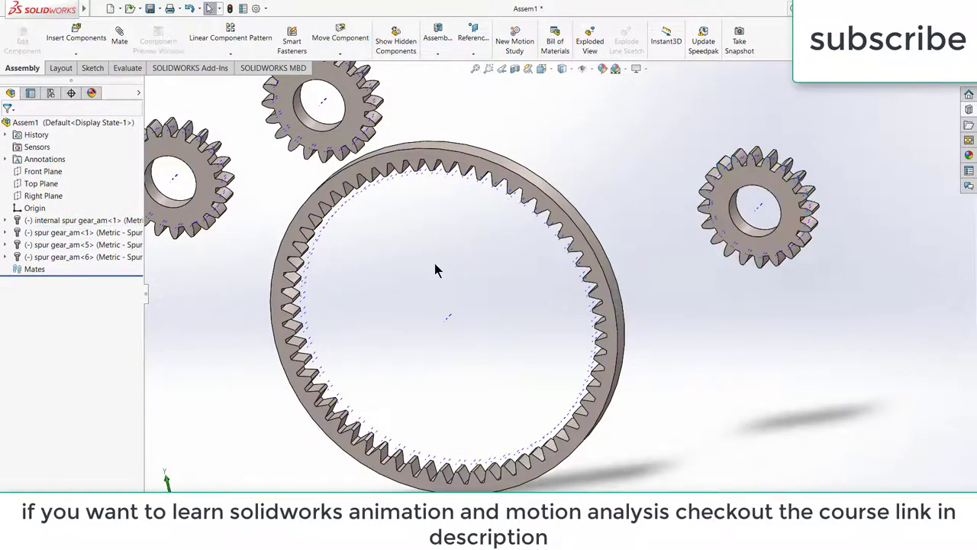
Add a coincident mate between the ring gear's central axis and the assembly's Top Plane
click(445, 319)
click(119, 39)
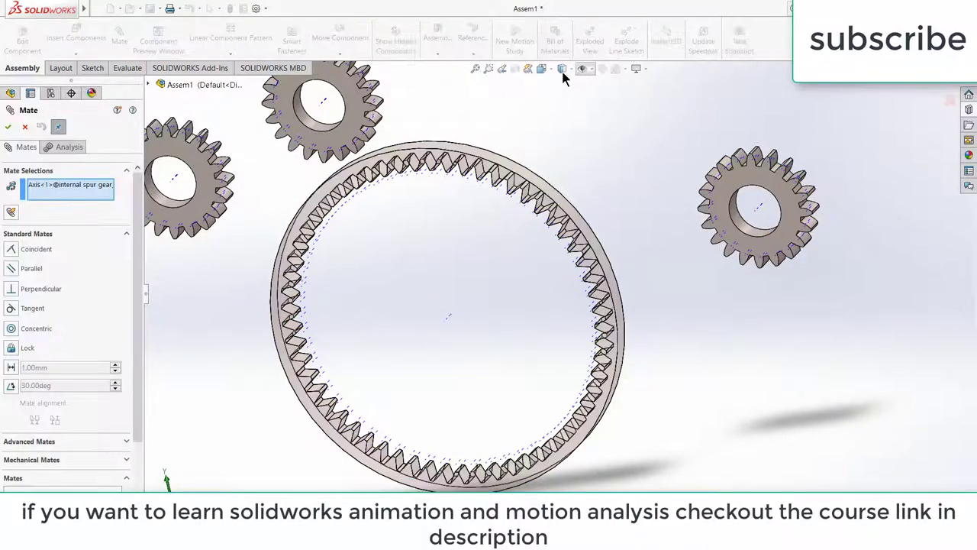
click(149, 83)
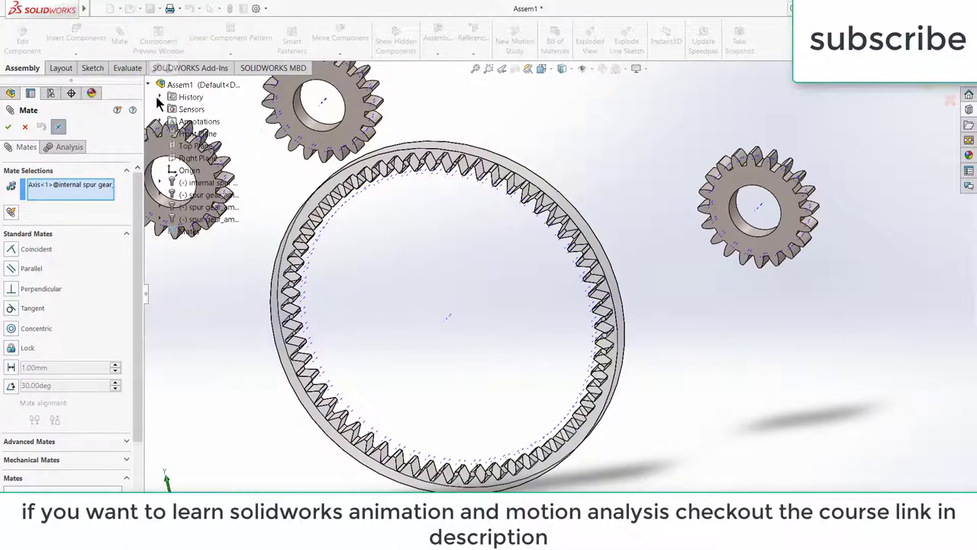
click(196, 146)
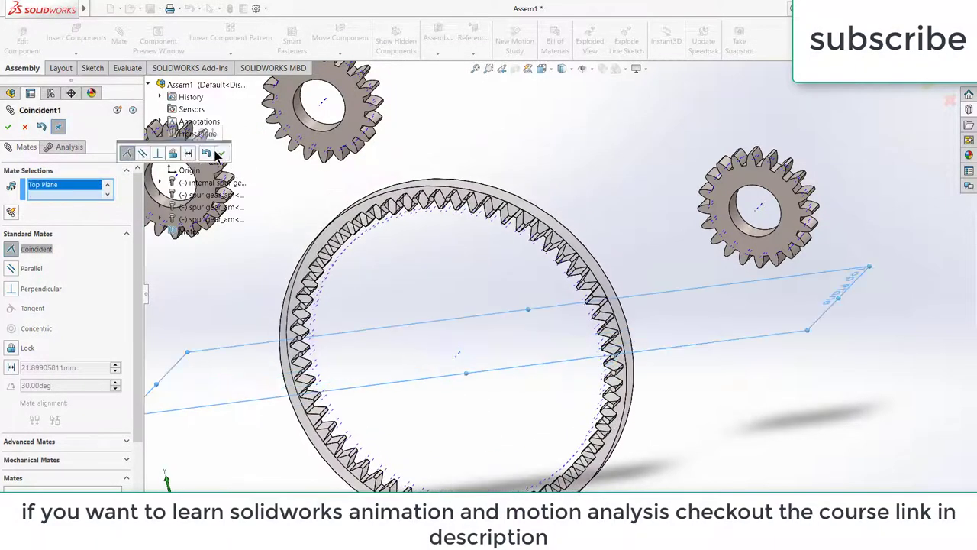
click(222, 155)
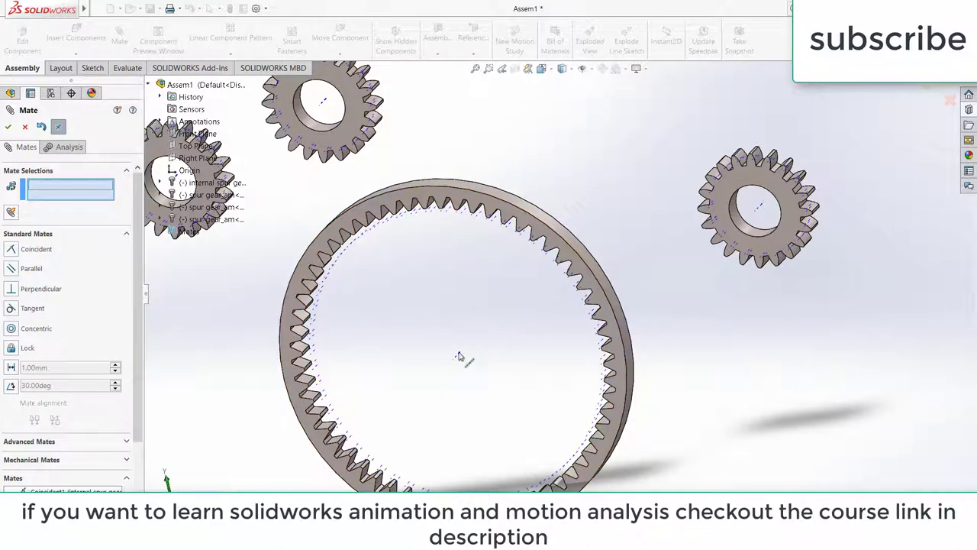
Add a coincident mate between the ring gear's central axis and the Front Plane, replacing the Right Plane selection
click(459, 356)
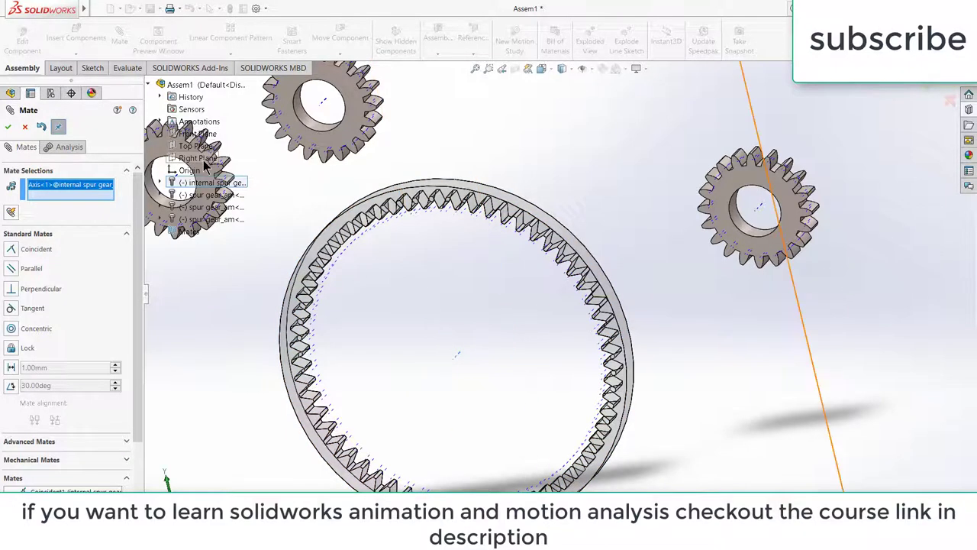
click(201, 158)
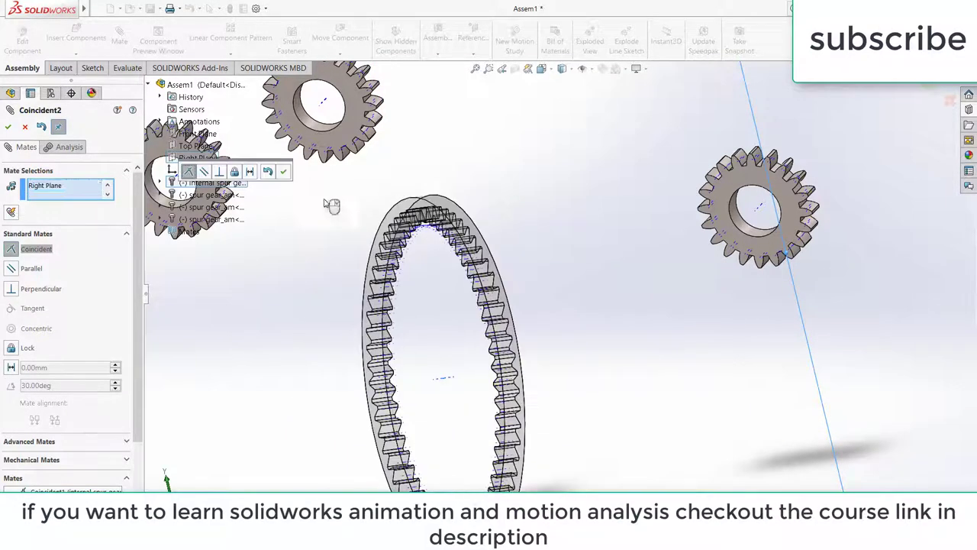
right_click(61, 185)
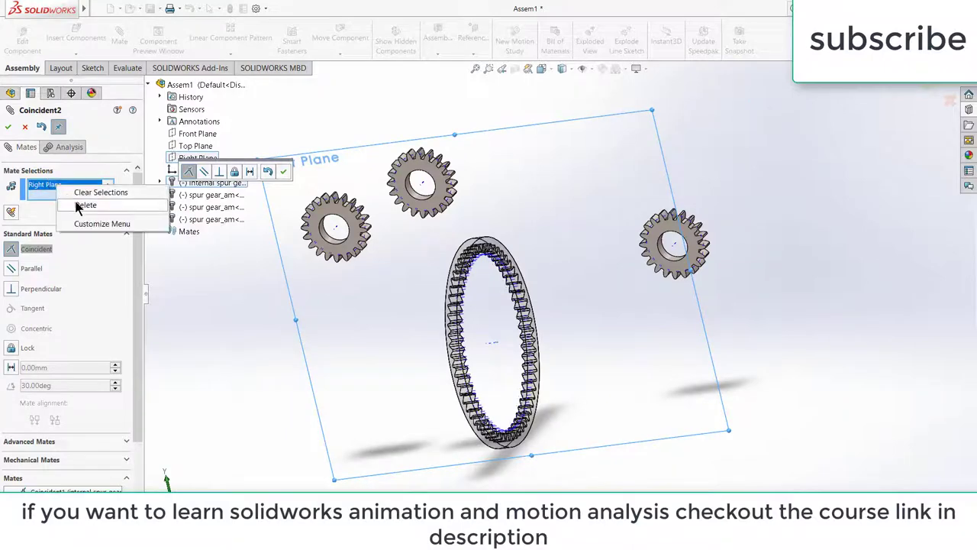
click(82, 204)
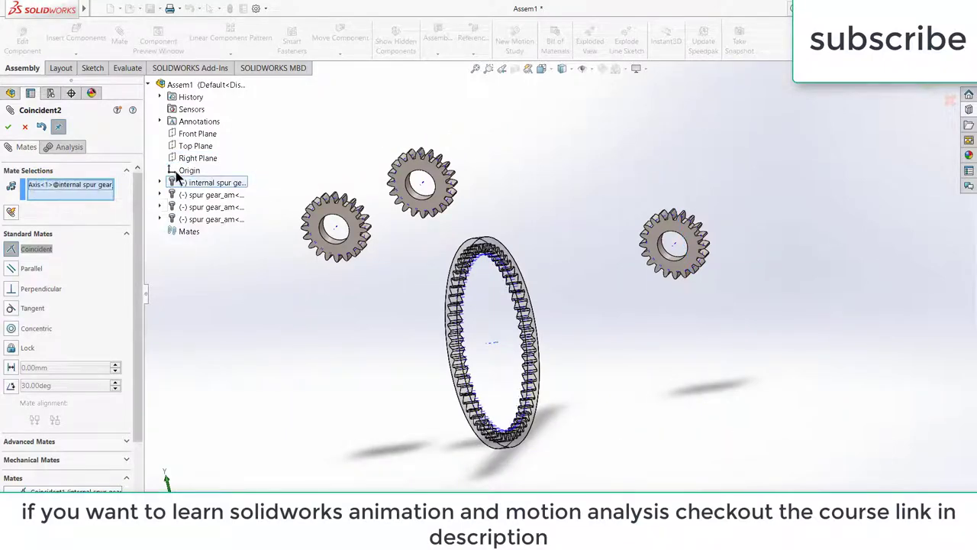
click(194, 135)
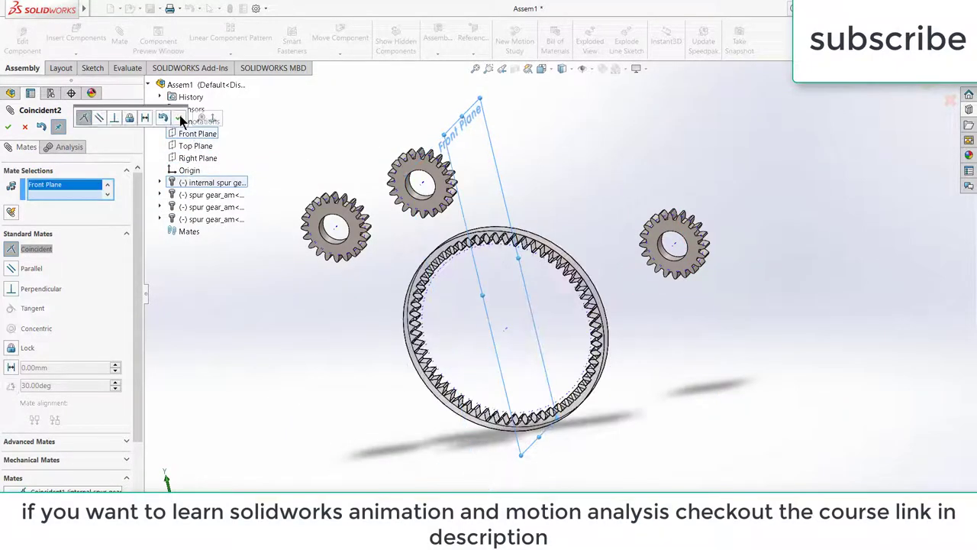
click(178, 117)
Add a coincident mate between the ring gear's flat front face and the assembly's Right Plane
scroll(563, 268, down, 3)
click(572, 266)
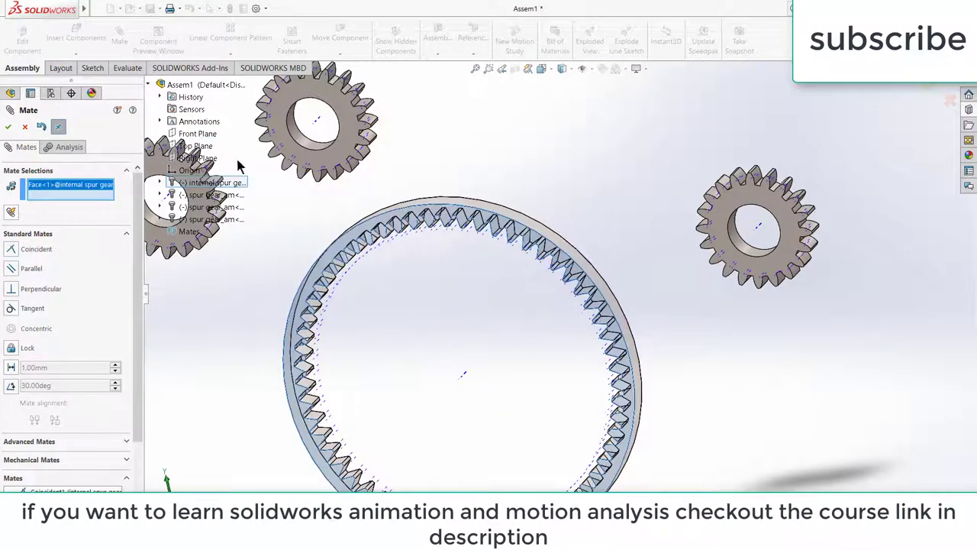
click(200, 158)
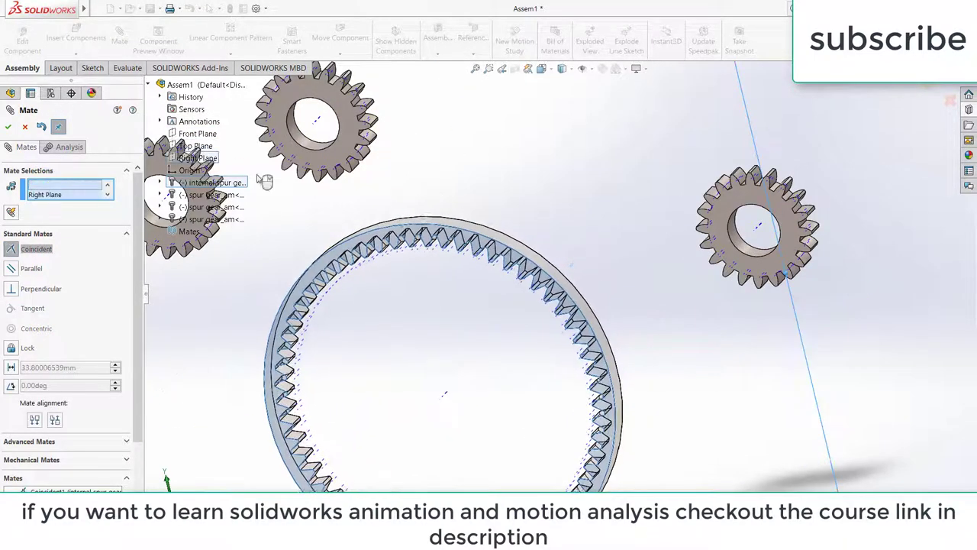
click(198, 147)
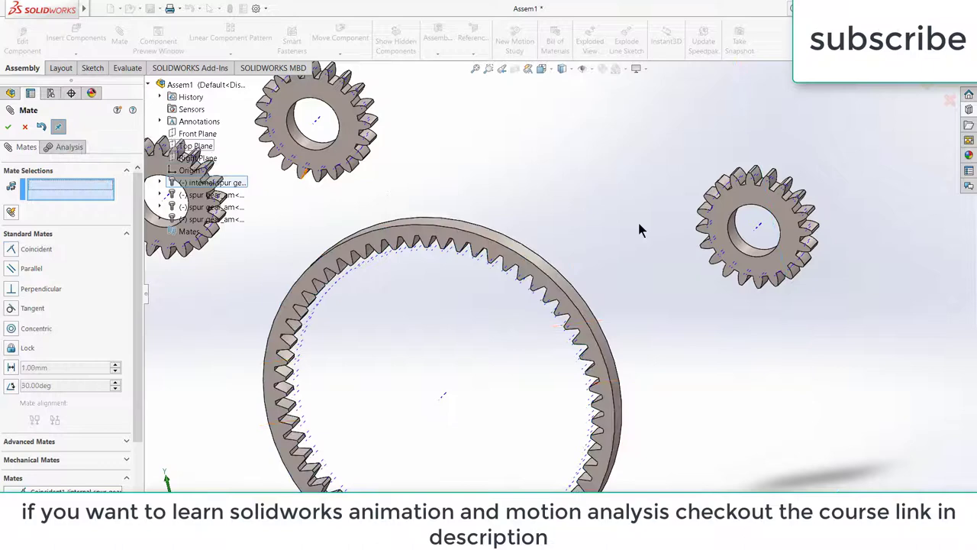
Add a concentric mate between the bore of the spur gear beyond the ring gear and the ring gear's outer cylindrical face
click(745, 252)
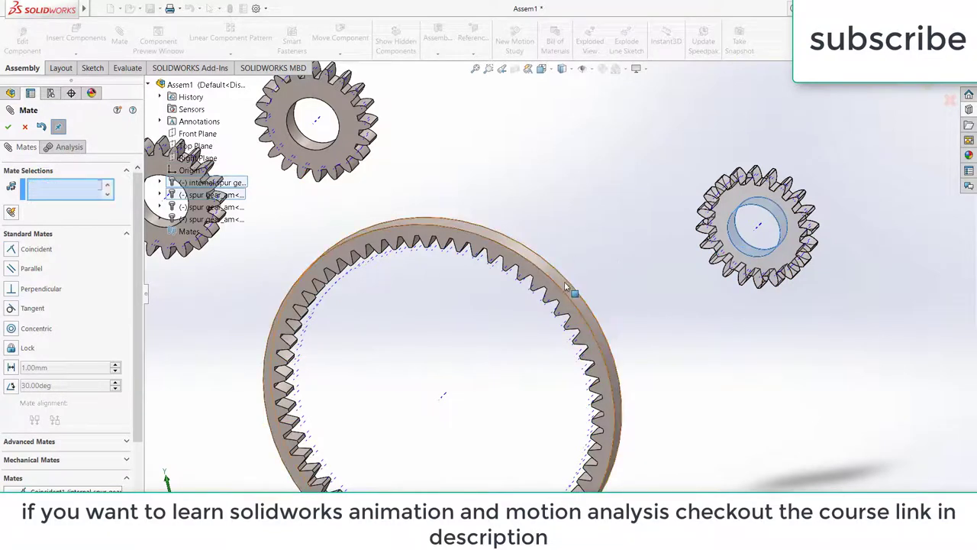
click(565, 289)
click(722, 272)
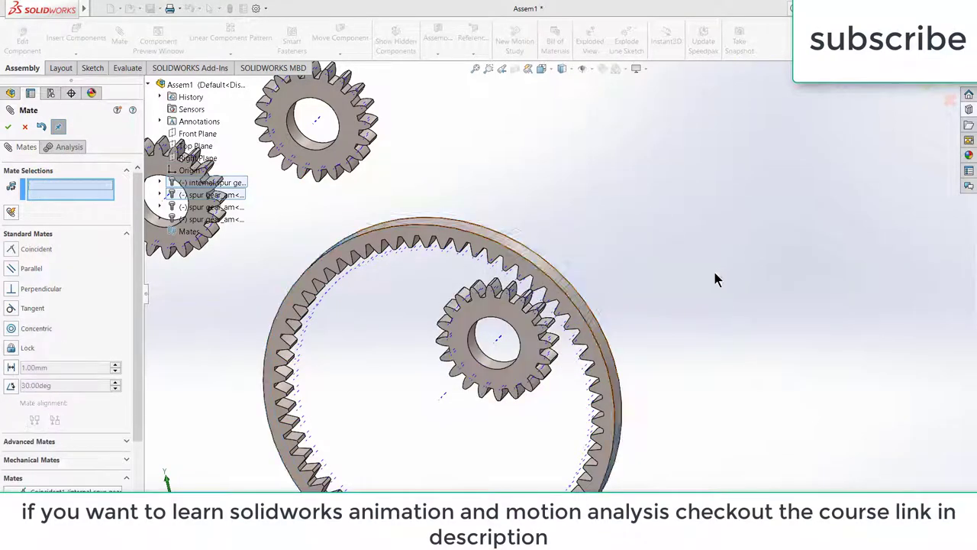
Add a coincident mate between the central spur gear's front face and the ring gear's flat front face, and finish mating
click(561, 334)
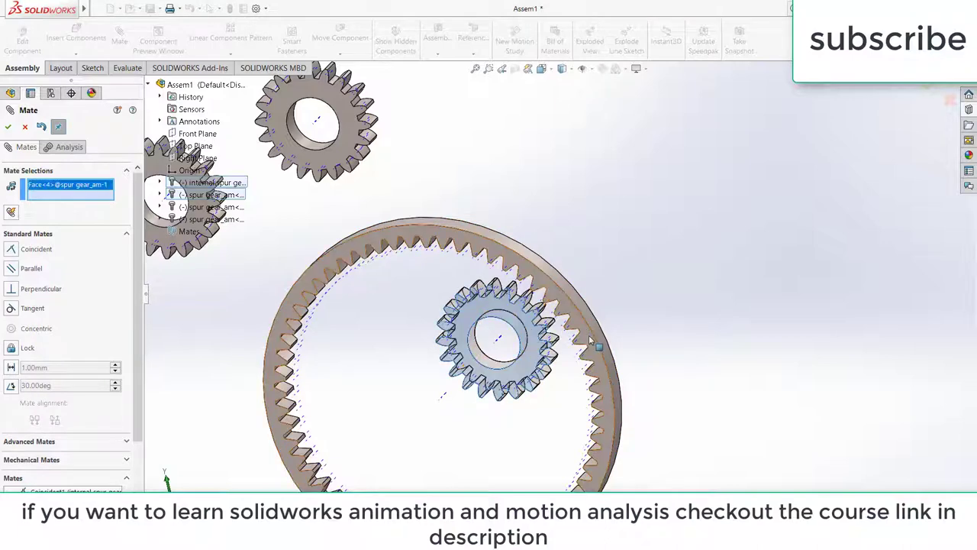
click(593, 343)
click(738, 358)
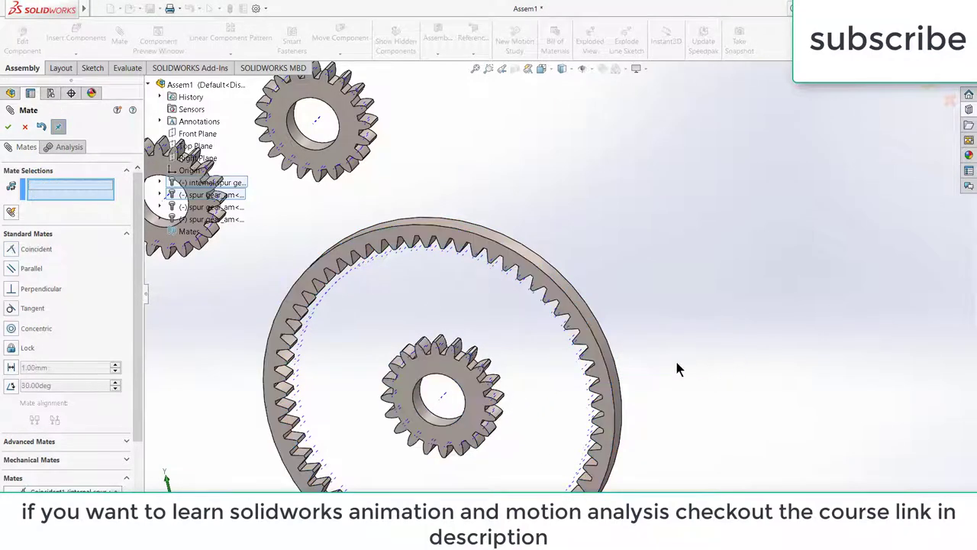
scroll(675, 358, up, 6)
key(ctrl+4)
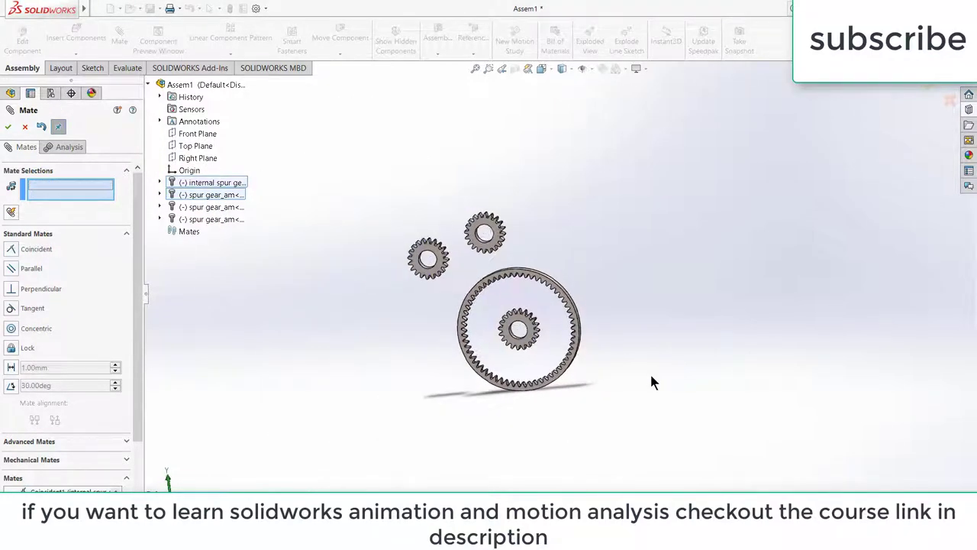
scroll(538, 357, down, 4)
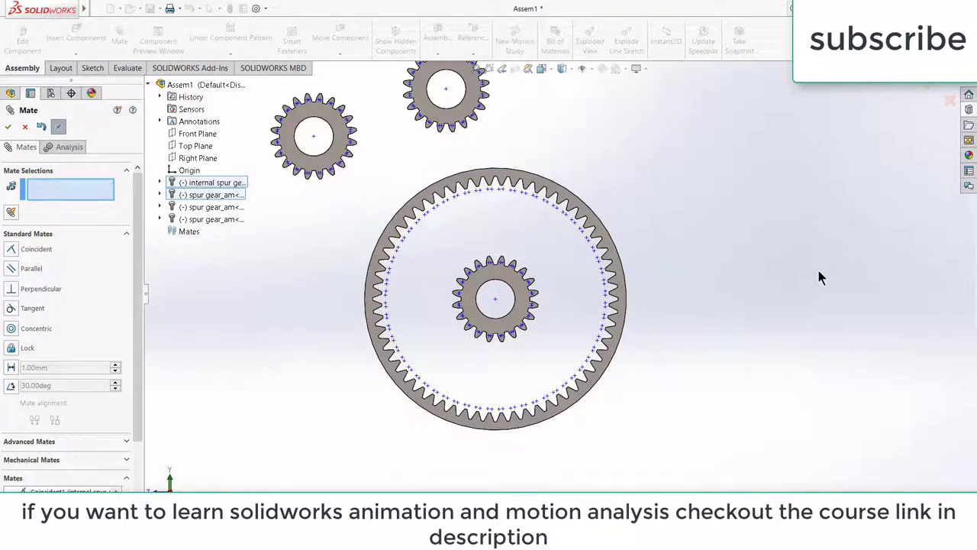
click(25, 127)
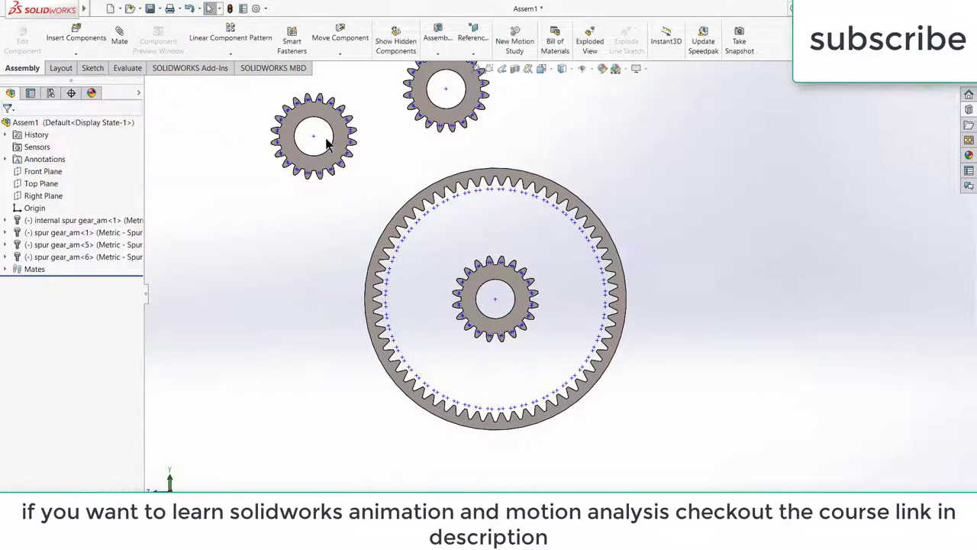
Move the two loose spur gears inside the ring gear, to the upper left and upper right of the central gear
drag(333, 134, 584, 349)
click(626, 145)
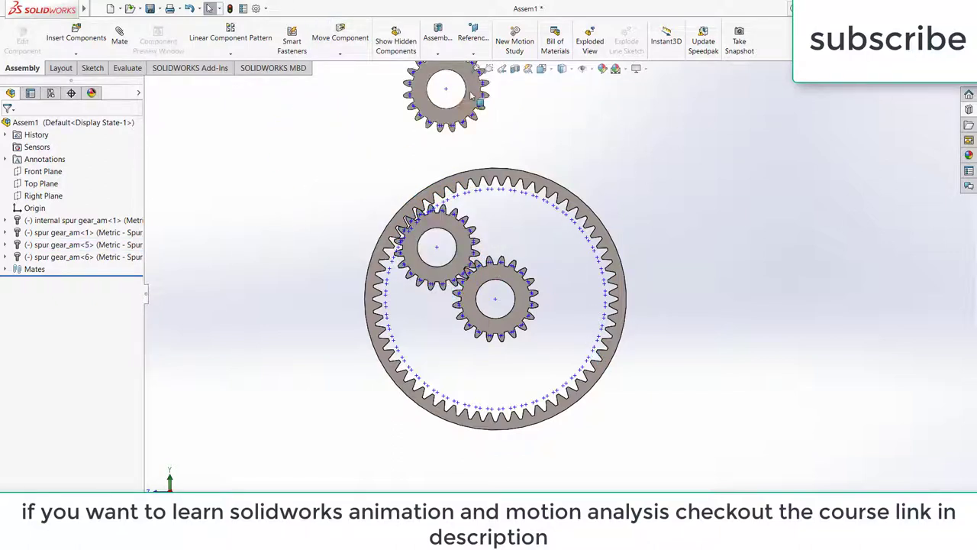
drag(526, 183, 576, 249)
click(637, 277)
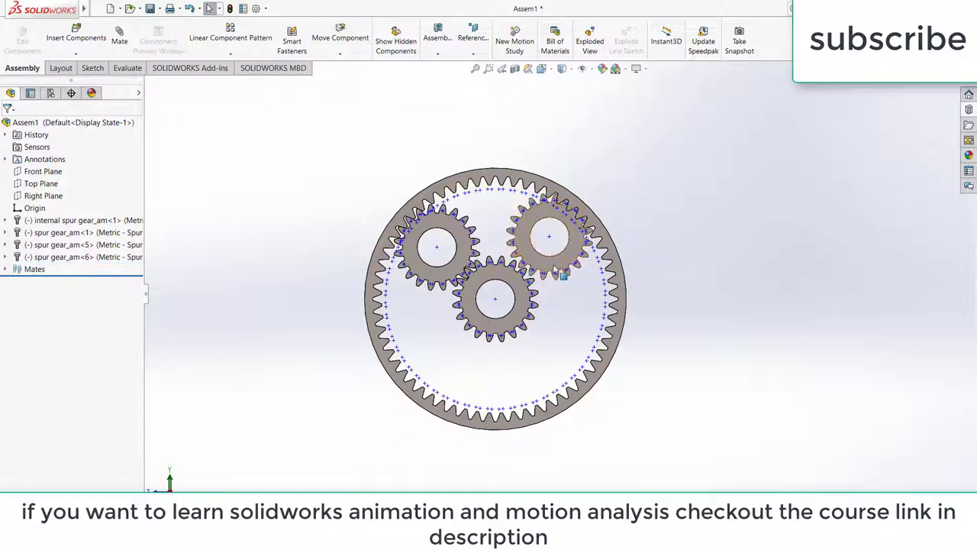
Copy the upper-right spur gear and place the copy directly below the central gear, inside the ring gear
ctrl+drag(550, 288, 492, 379)
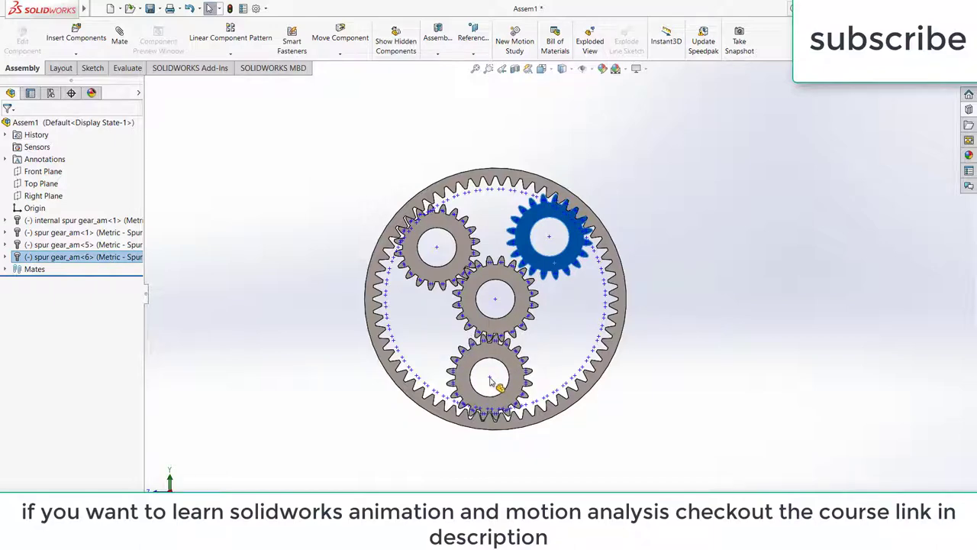
click(736, 367)
scroll(544, 374, up, 3)
scroll(545, 356, down, 3)
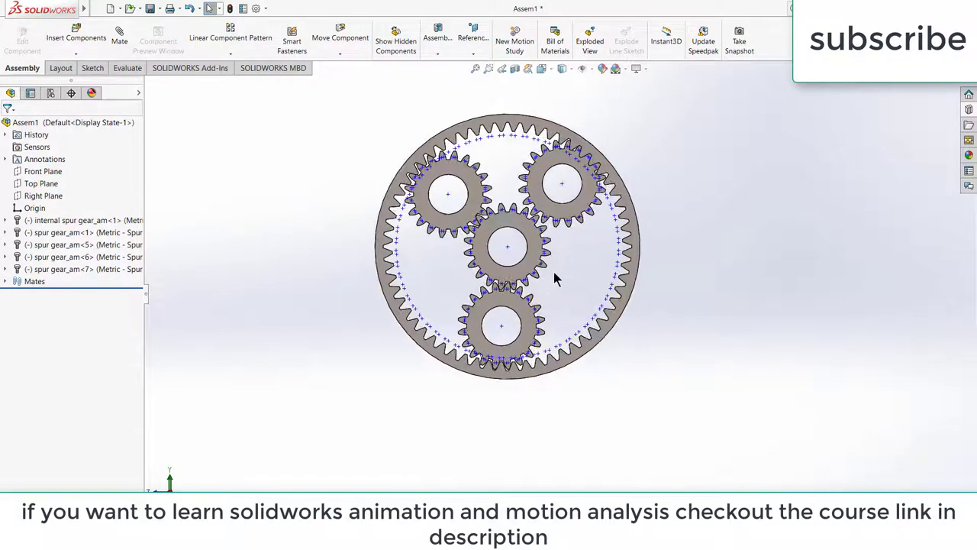
scroll(510, 317, down, 3)
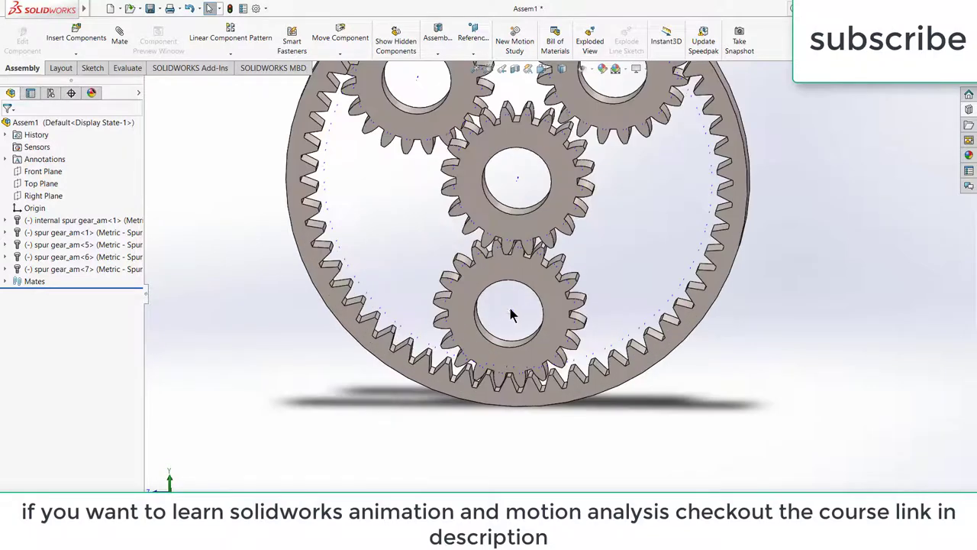
click(511, 317)
click(119, 38)
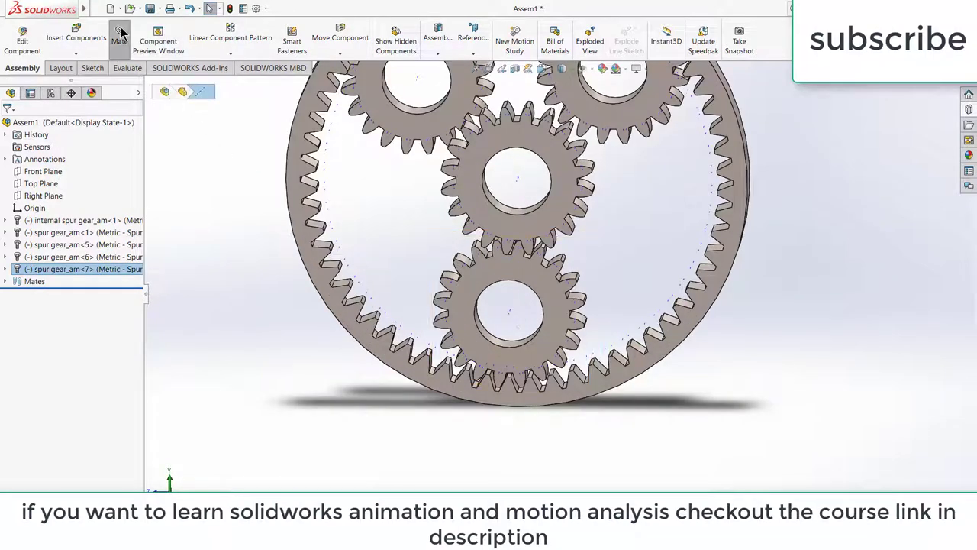
click(152, 85)
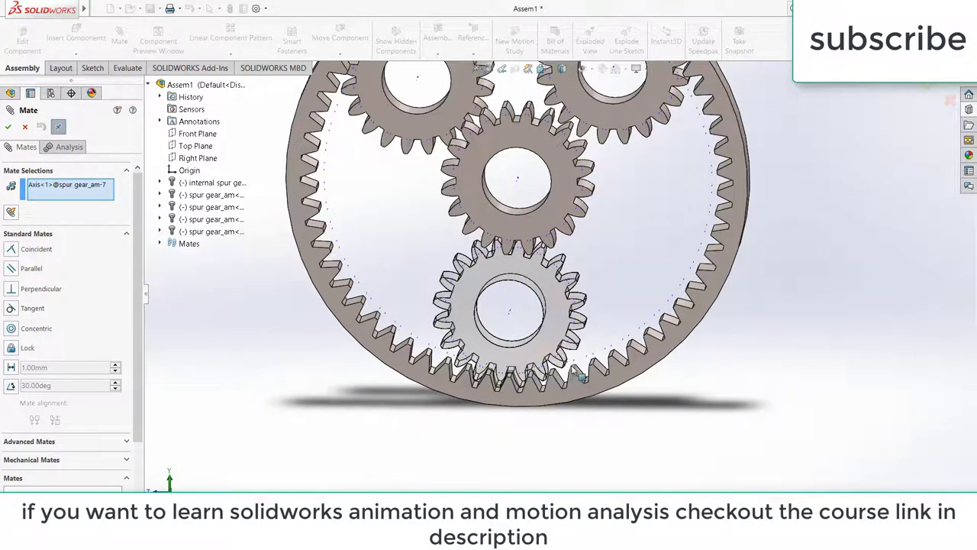
scroll(574, 370, up, 4)
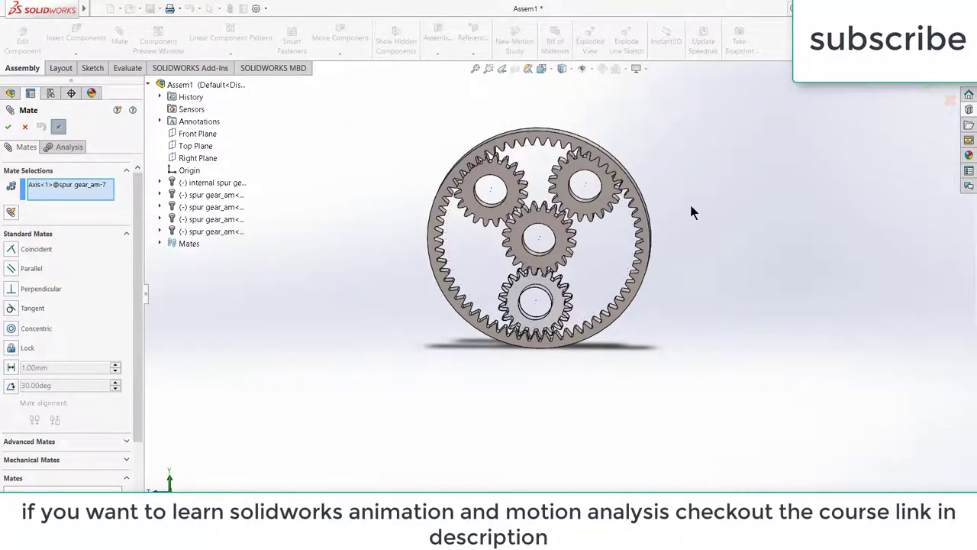
key(ctrl+8)
click(588, 220)
click(10, 127)
click(615, 175)
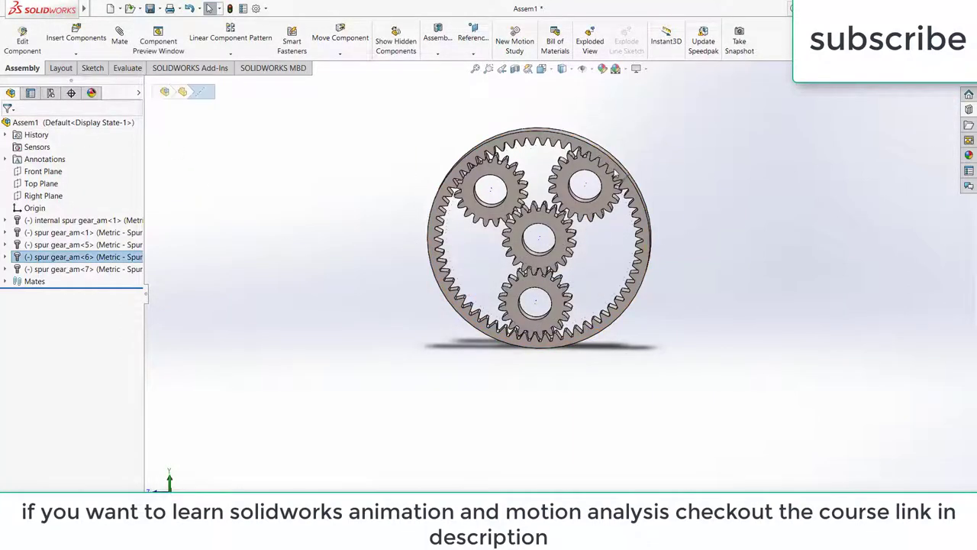
key(ctrl+8)
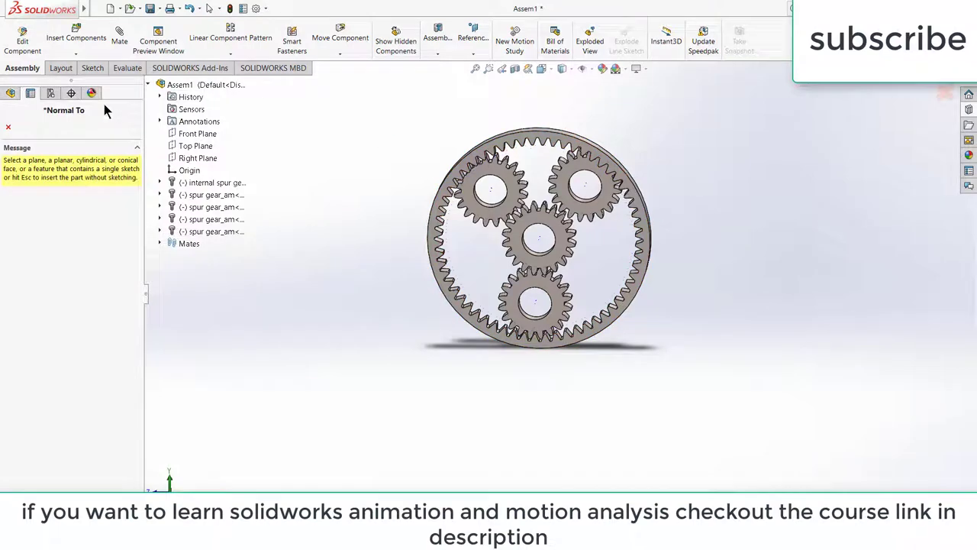
click(8, 127)
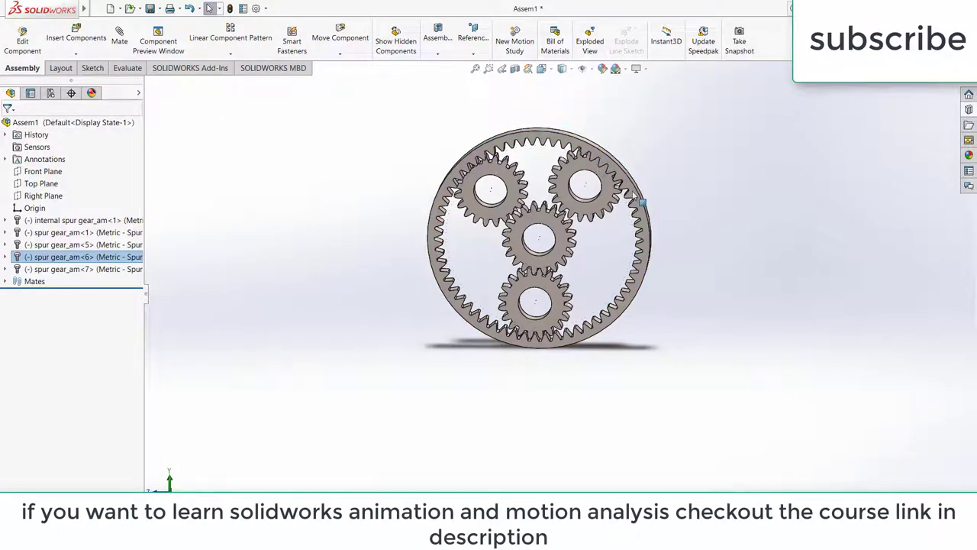
Move the upper-right spur gear slightly toward the central gear
click(637, 187)
key(ctrl+8)
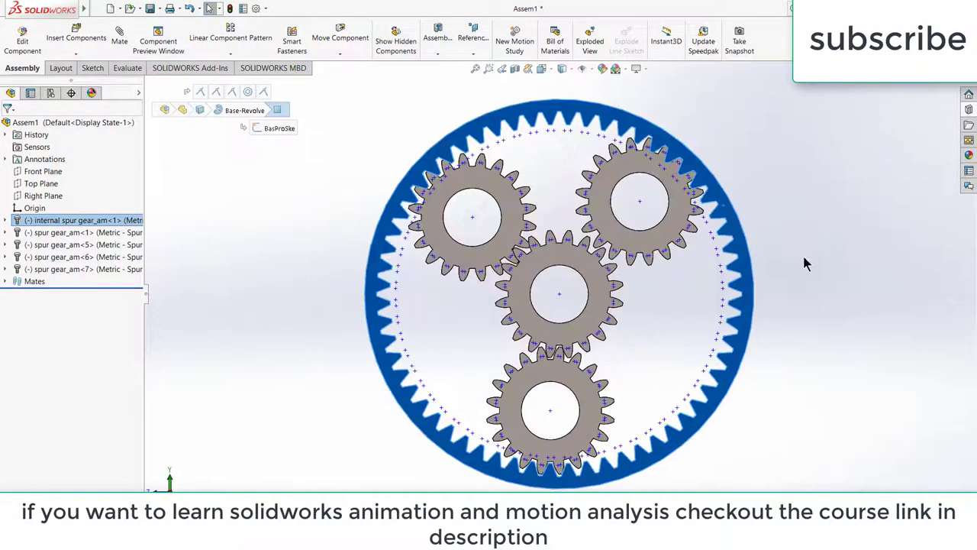
click(802, 262)
drag(650, 244, 644, 253)
click(792, 208)
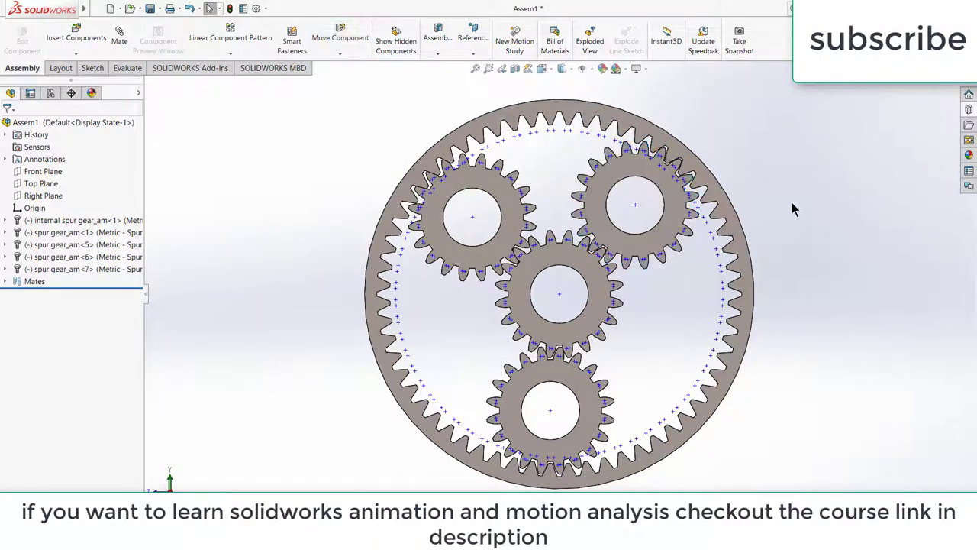
Add a 60 mm distance mate between the ring gear's central axis and the upper-right spur gear's axis
click(119, 39)
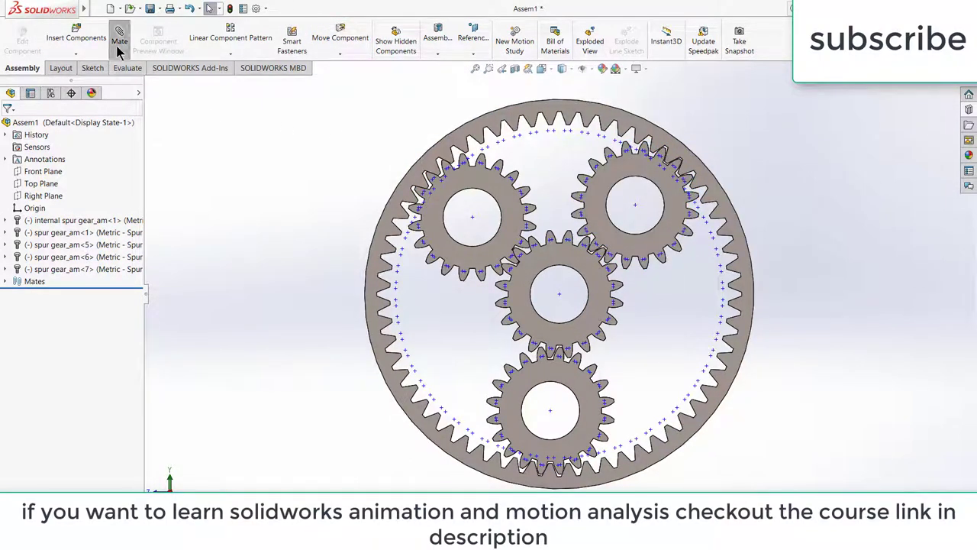
click(560, 294)
middle_drag(596, 289, 609, 245)
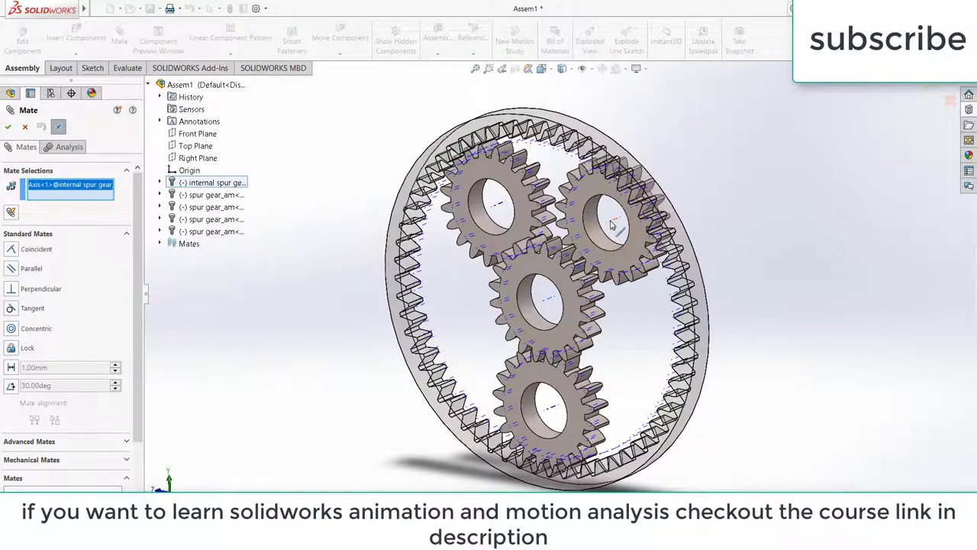
click(611, 224)
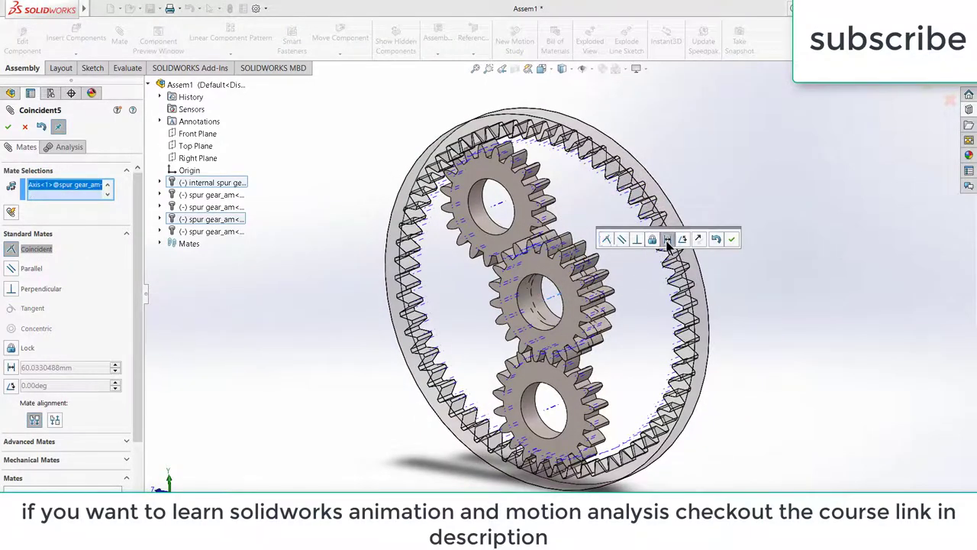
click(668, 240)
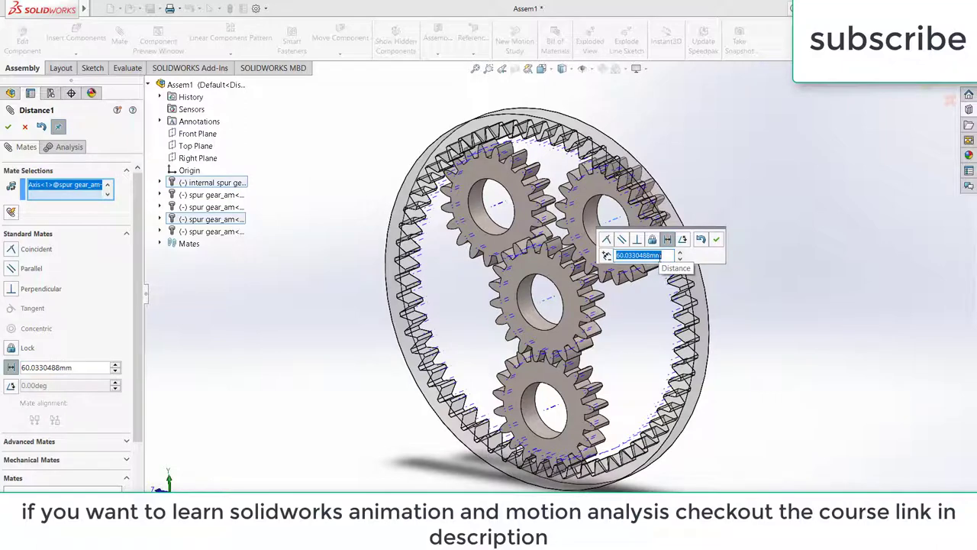
text(60)
key(Return)
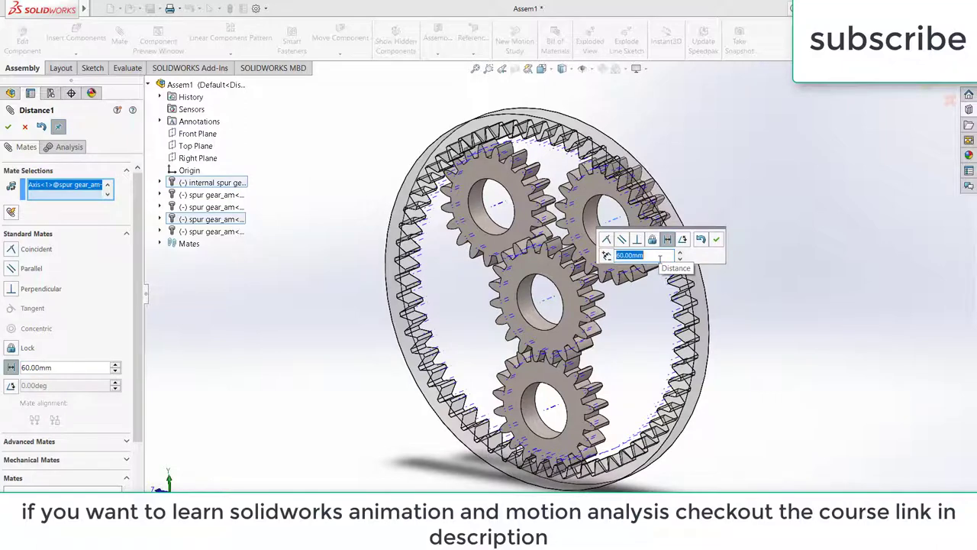
click(717, 240)
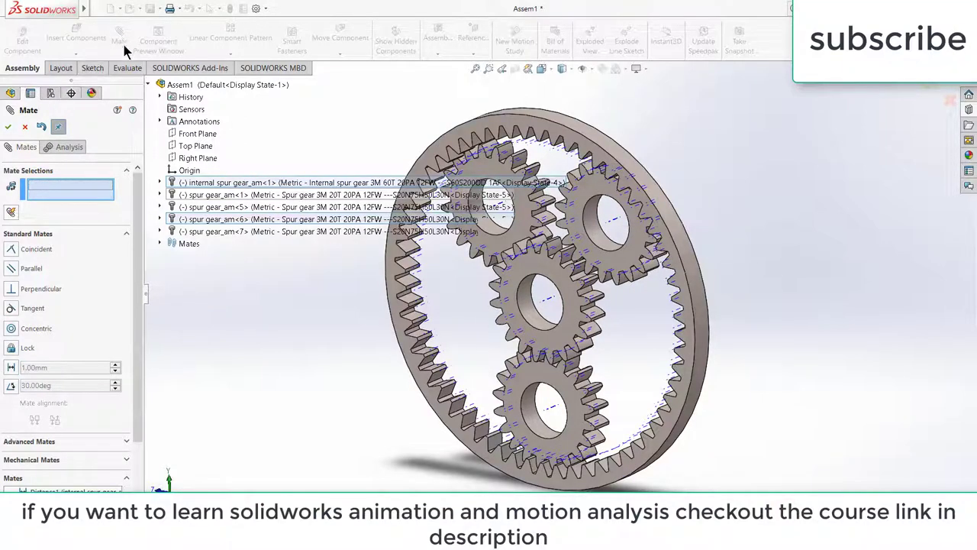
Add a 60 mm distance mate between the upper-left spur gear's axis and the ring gear's central axis
click(11, 367)
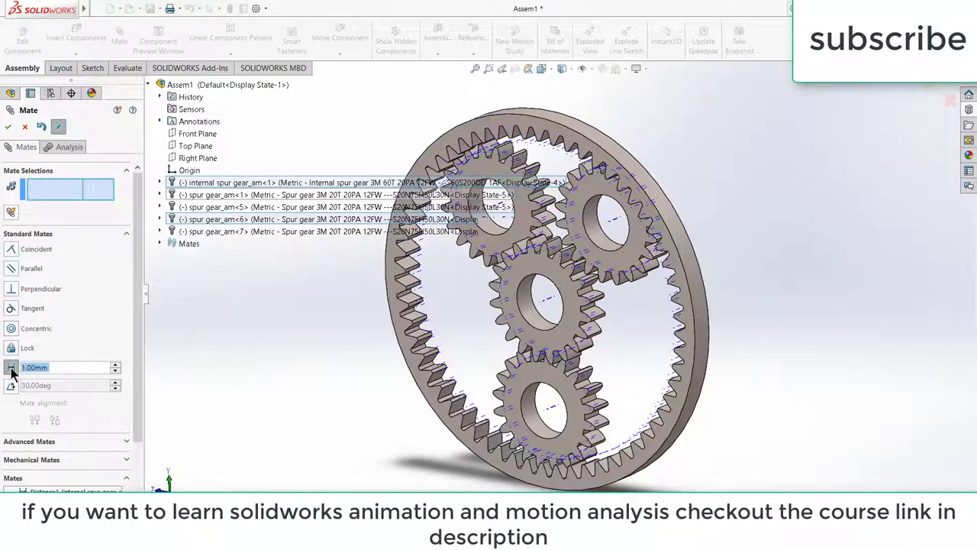
click(502, 227)
click(540, 303)
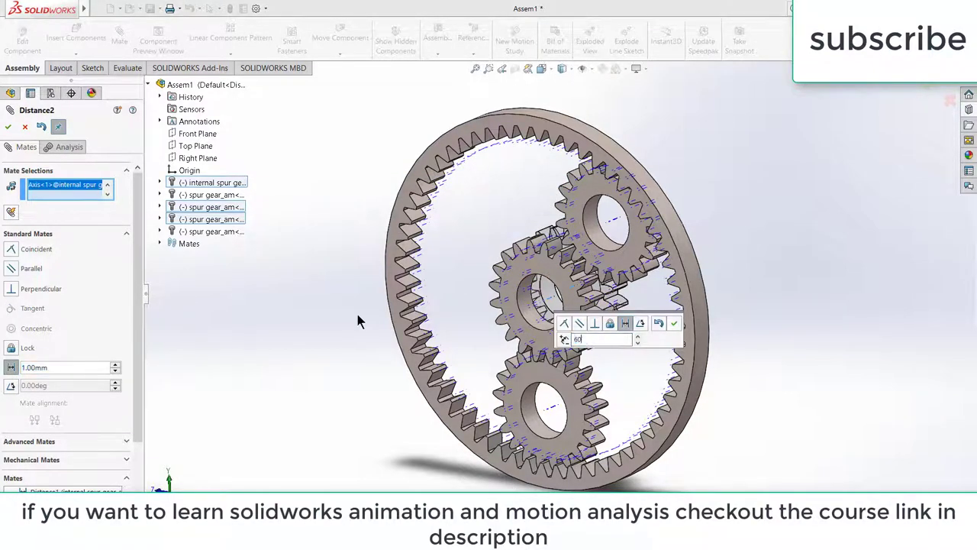
key(Return)
click(674, 323)
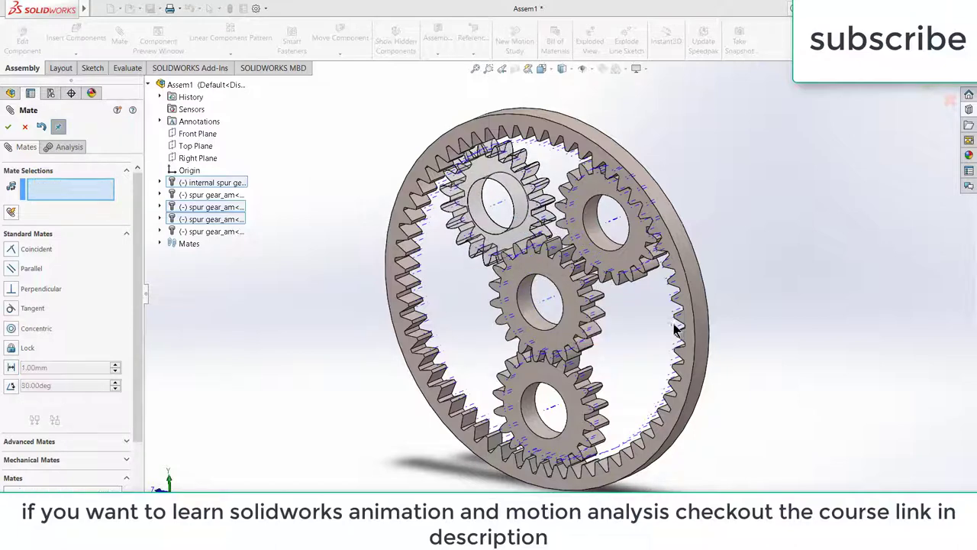
Add a 60 mm distance mate between the ring gear's central axis and the lower spur gear's axis
click(548, 306)
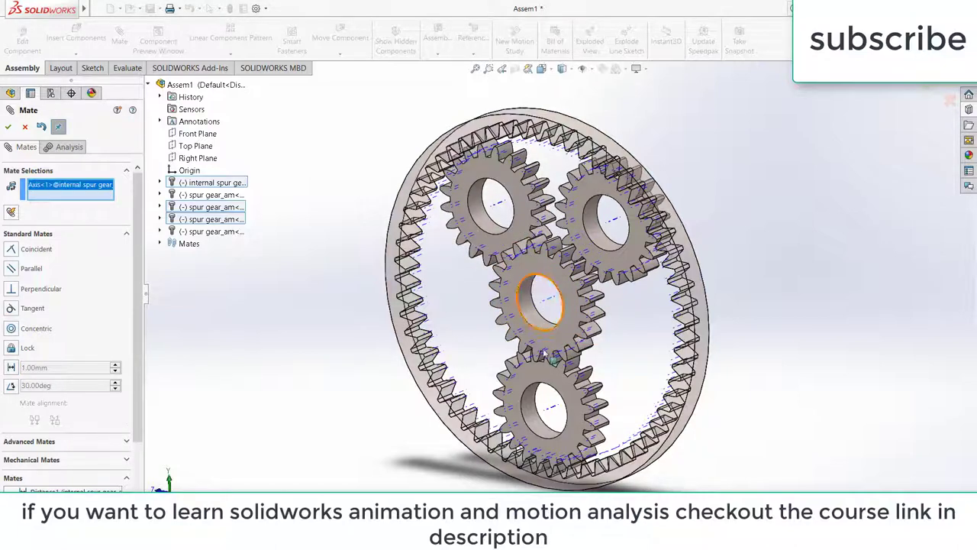
click(548, 413)
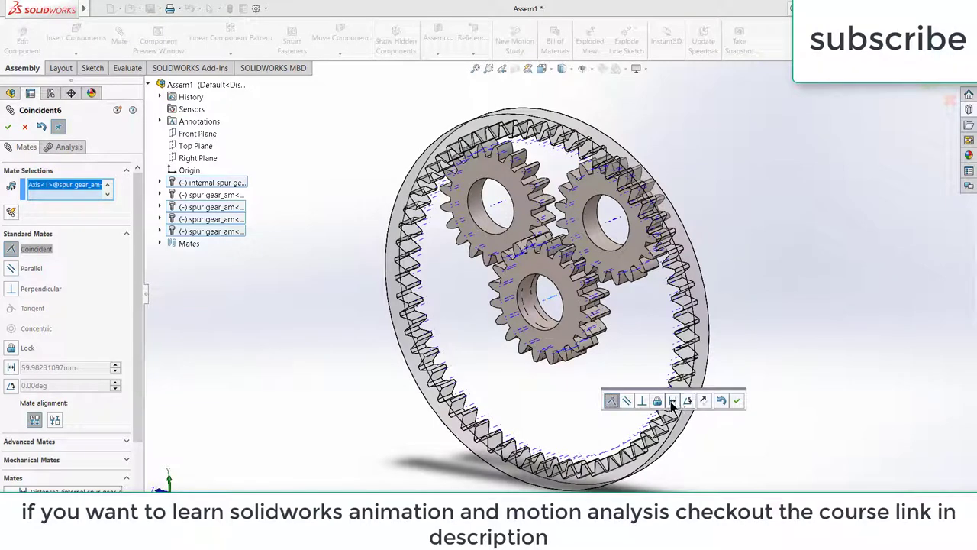
click(671, 400)
text(60)
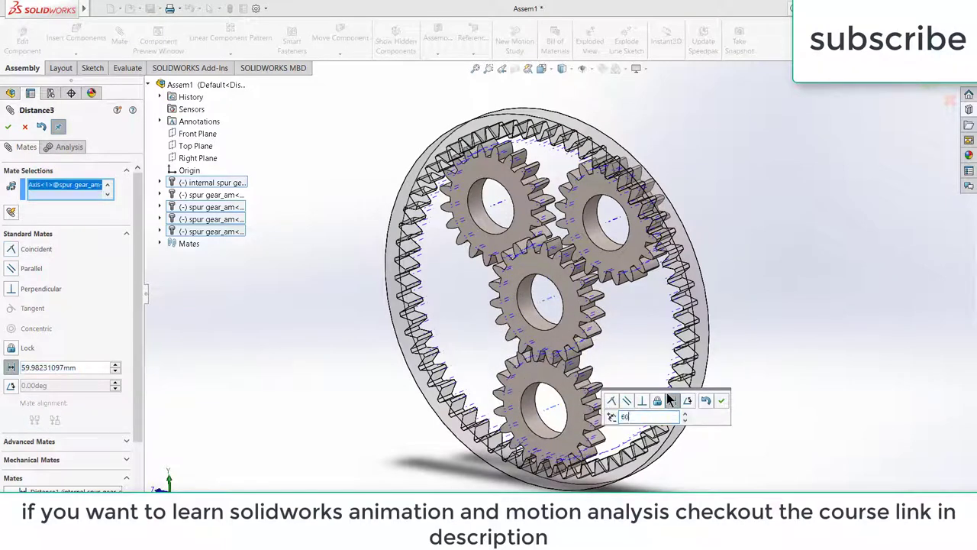
key(Return)
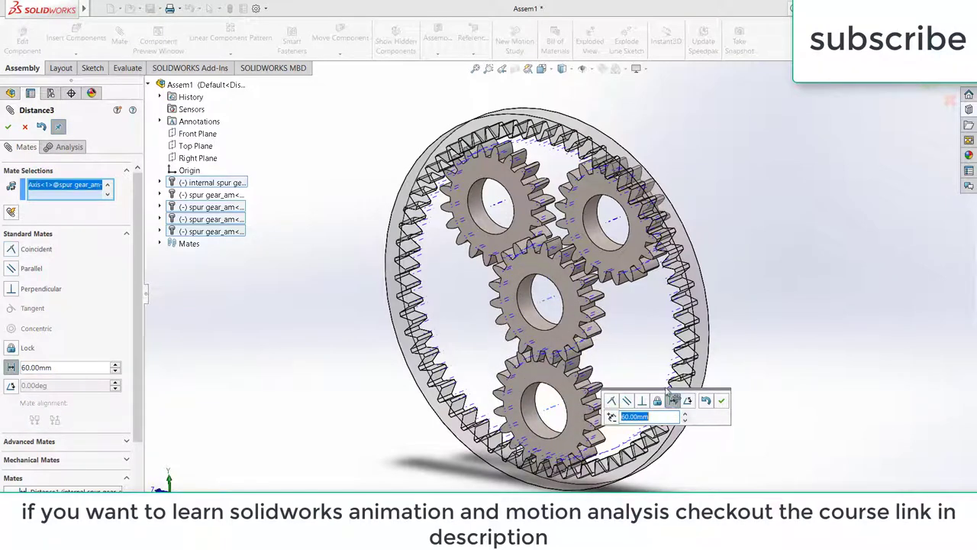
click(721, 400)
Add a coincident mate between the upper-left spur gear's front face and the ring gear's flat front face
click(475, 177)
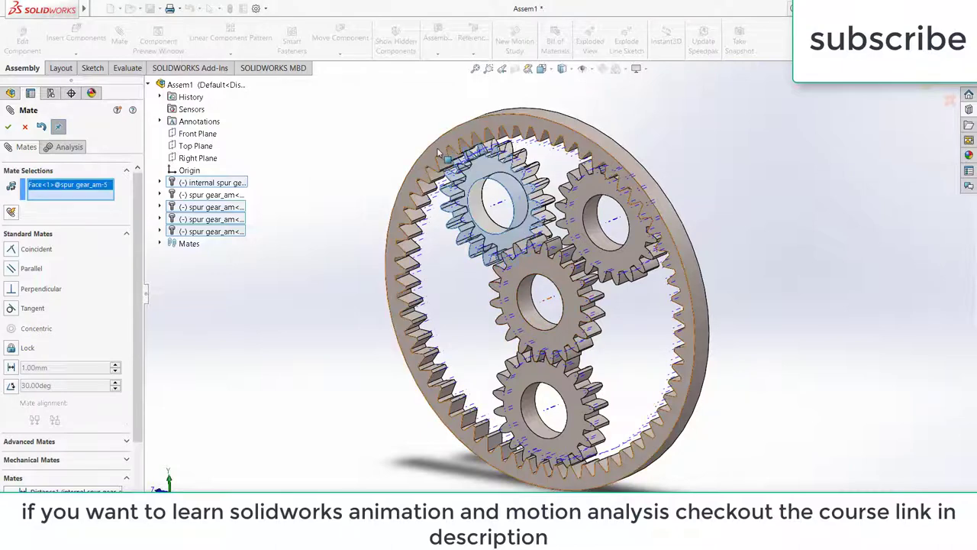
click(450, 156)
click(831, 155)
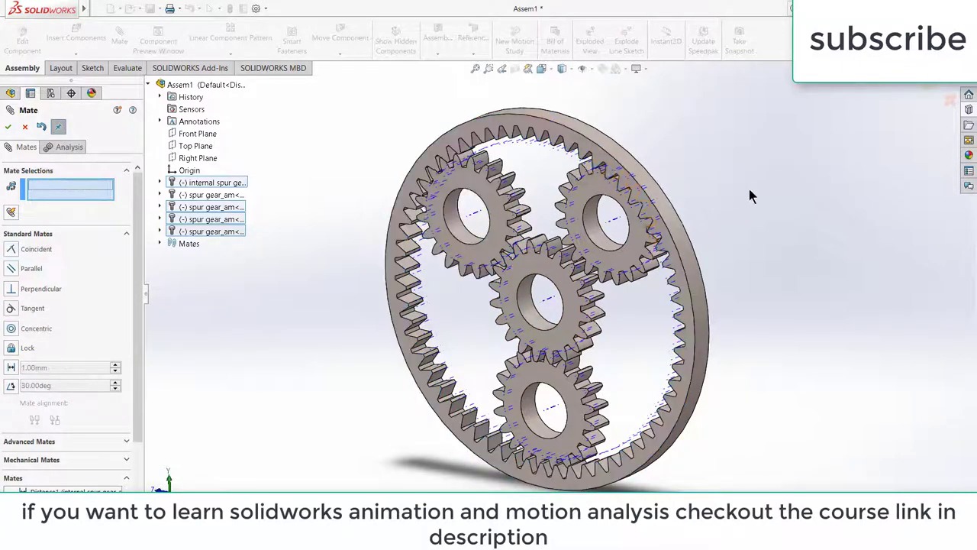
Add a coincident mate between the upper-right spur gear's front face and the ring gear's flat front face
click(644, 254)
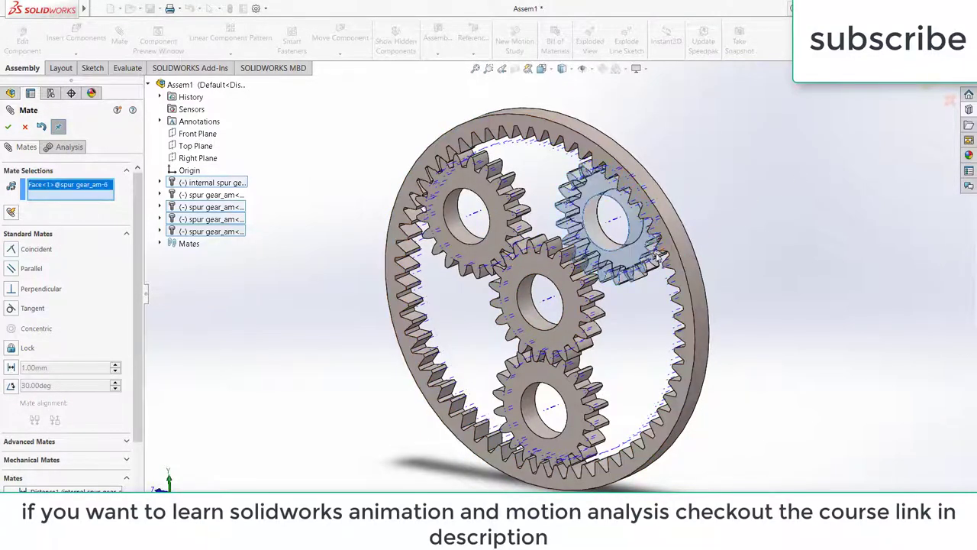
click(679, 262)
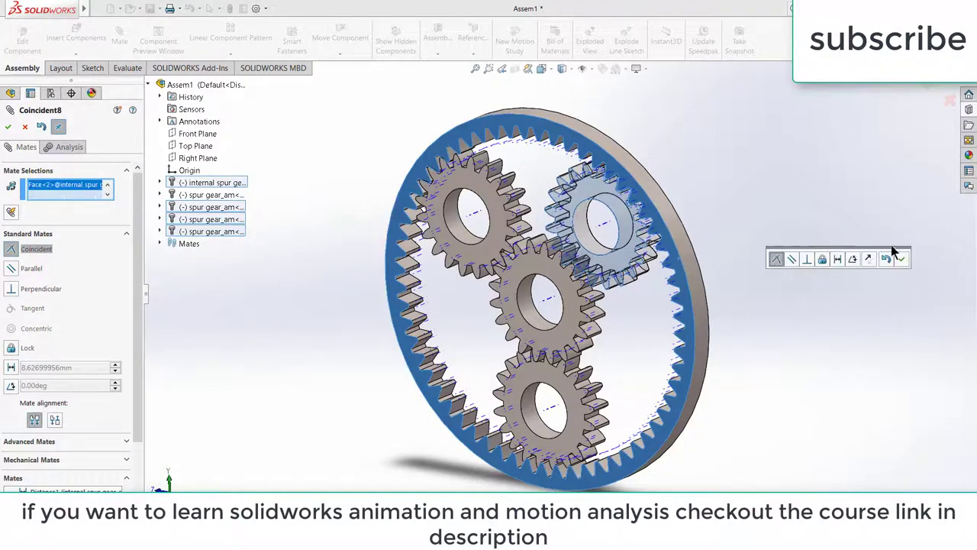
click(901, 259)
Add a coincident mate between the lower spur gear's front face and the ring gear's flat front face
click(580, 423)
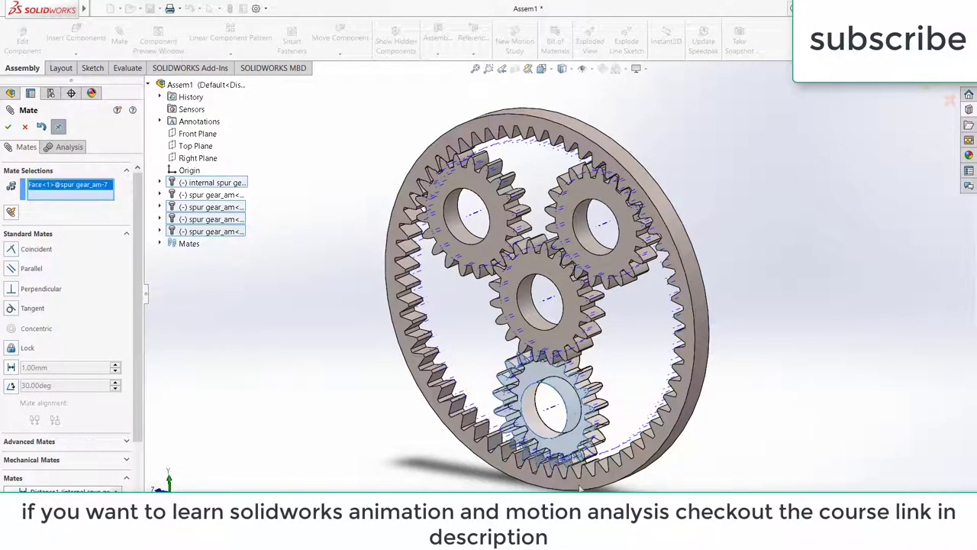
click(580, 487)
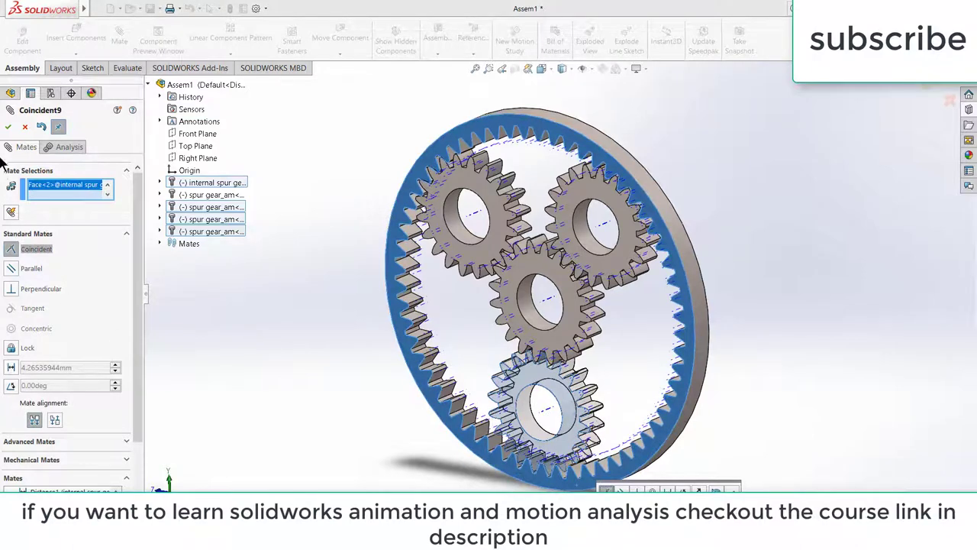
click(8, 127)
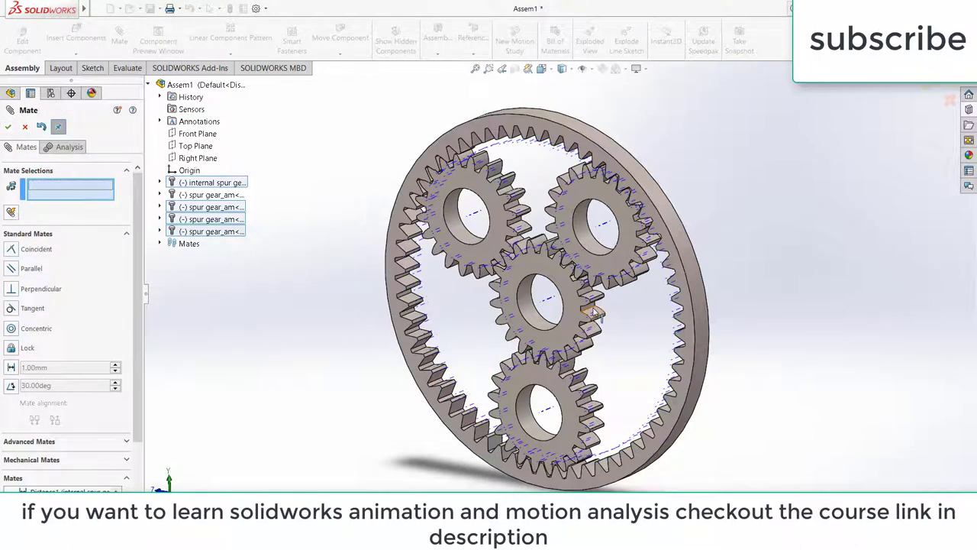
Orient the view normal to the central sun gear's front face and clear the mate selections
click(574, 283)
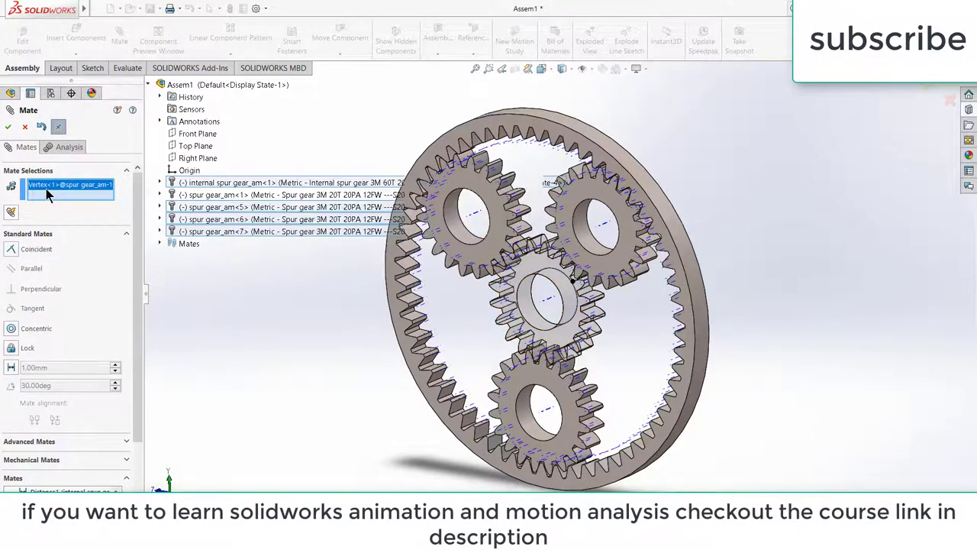
right_click(46, 189)
click(84, 194)
click(542, 269)
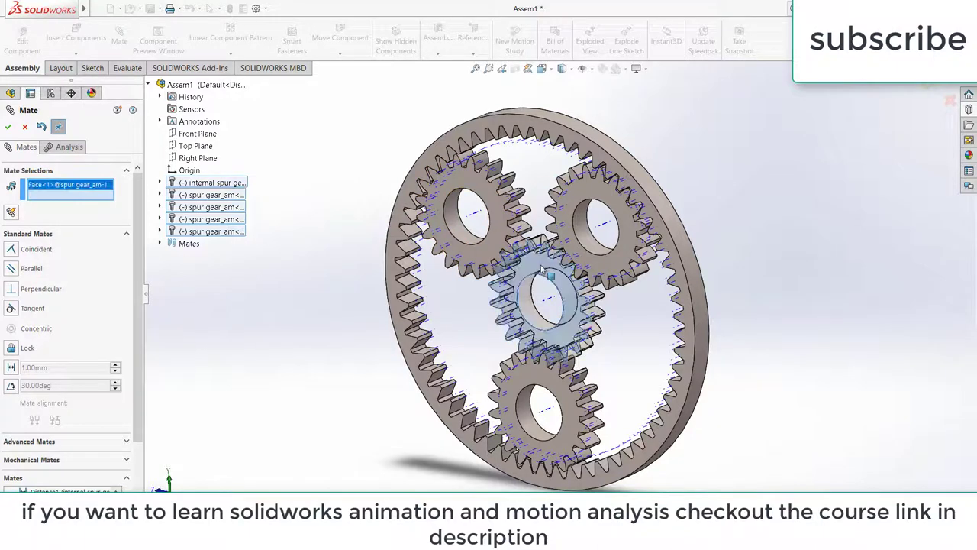
key(ctrl+8)
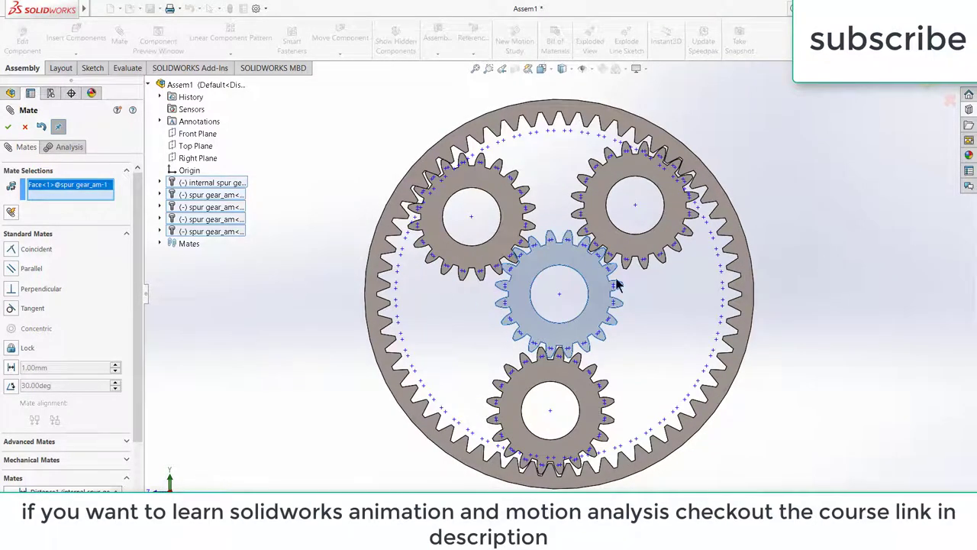
right_click(85, 190)
click(95, 197)
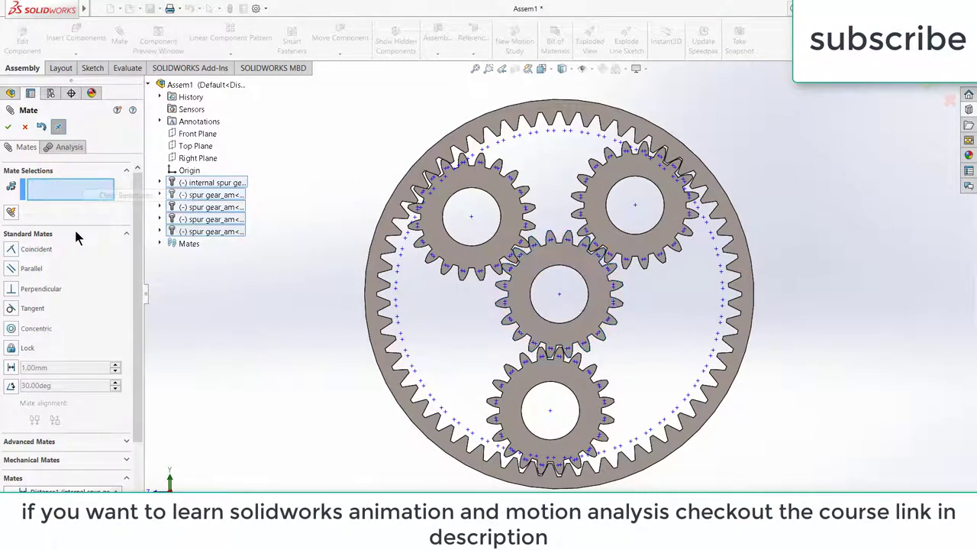
click(74, 233)
click(62, 272)
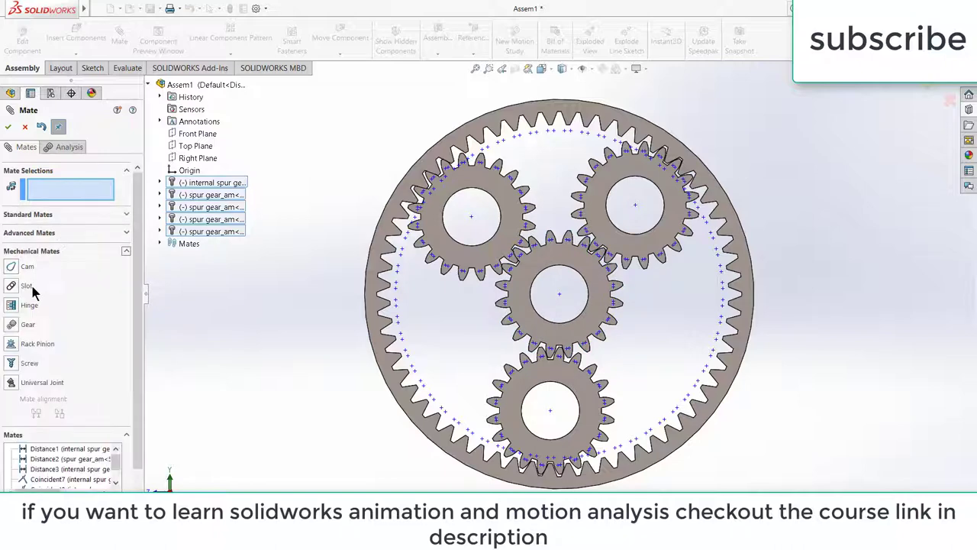
click(14, 325)
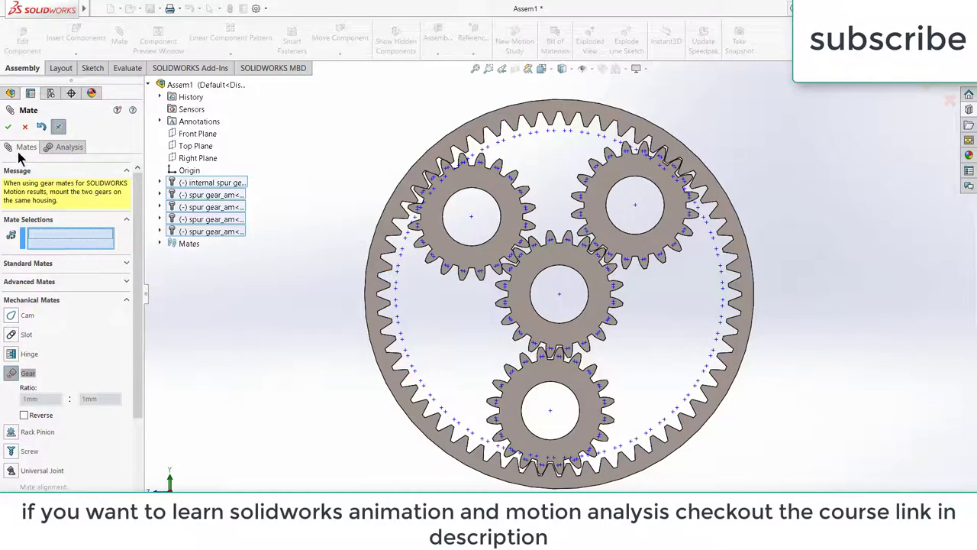
click(25, 127)
Move and rotate the upper-left planet gear until its teeth sit in the gaps between the ring gear's teeth
scroll(519, 245, down, 2)
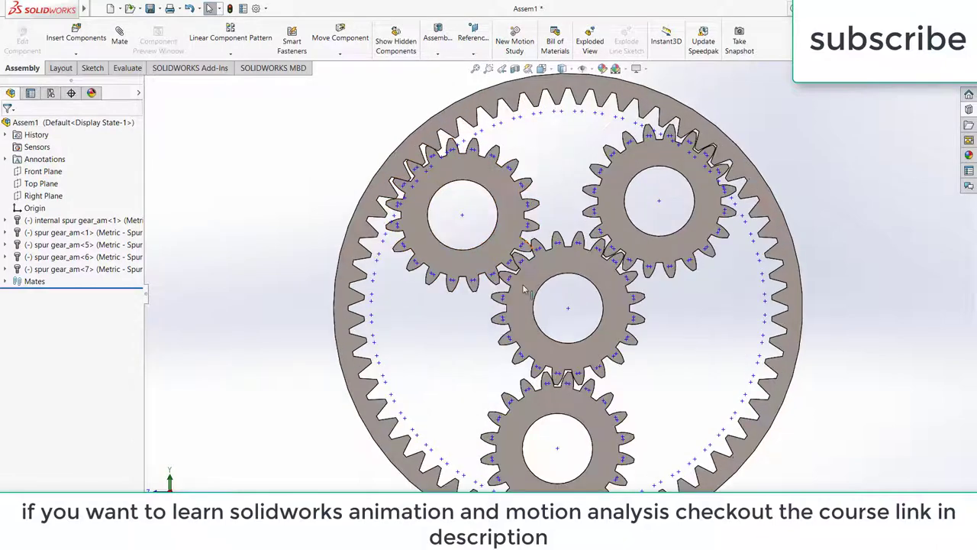
scroll(521, 265, down, 4)
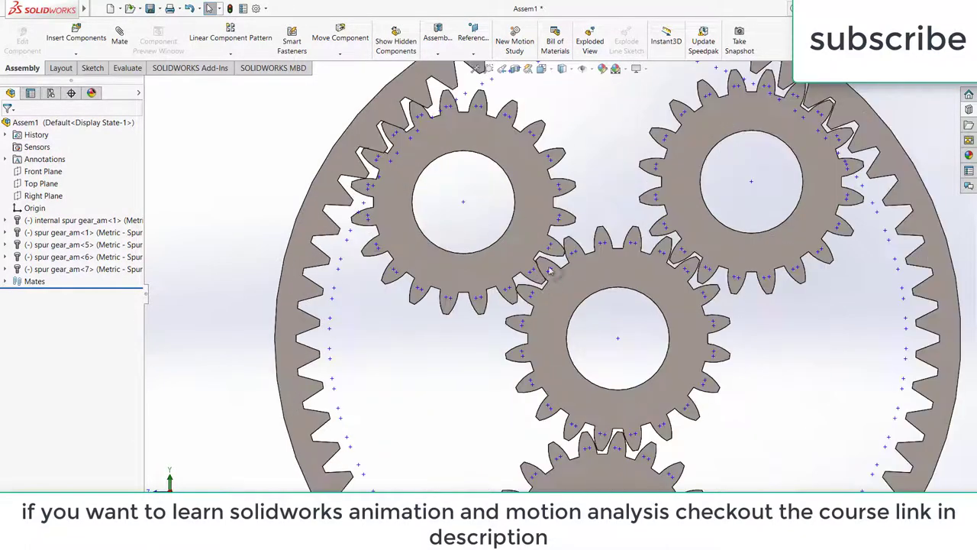
drag(525, 232, 523, 243)
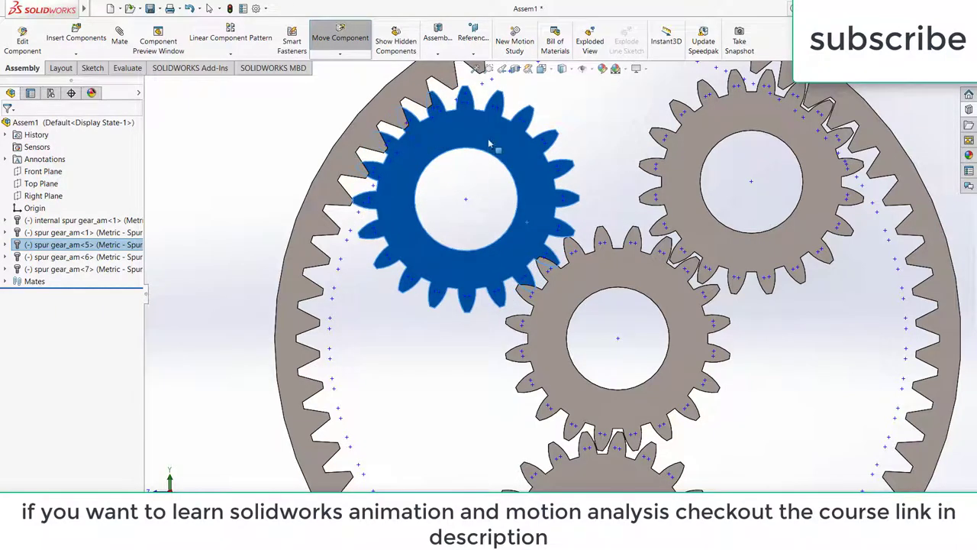
click(340, 54)
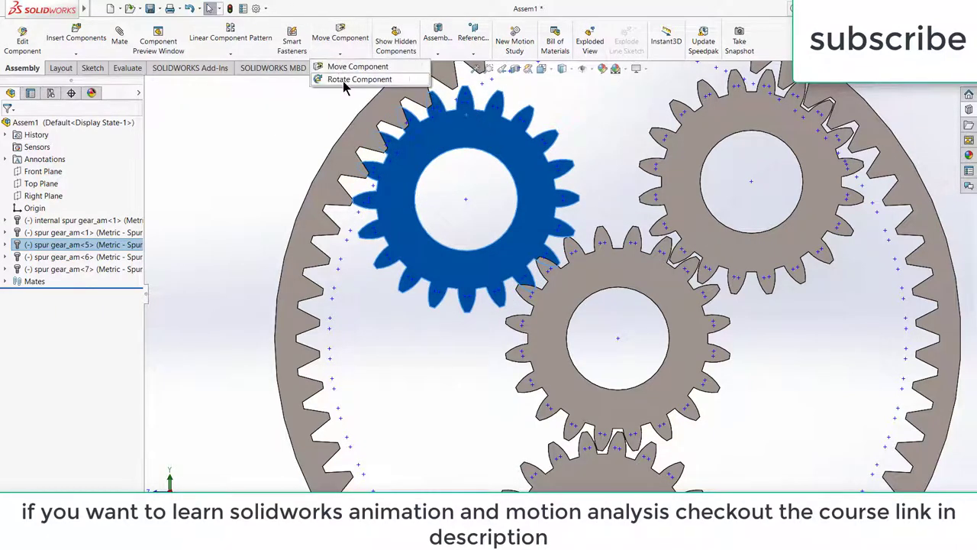
click(345, 81)
drag(450, 107, 462, 127)
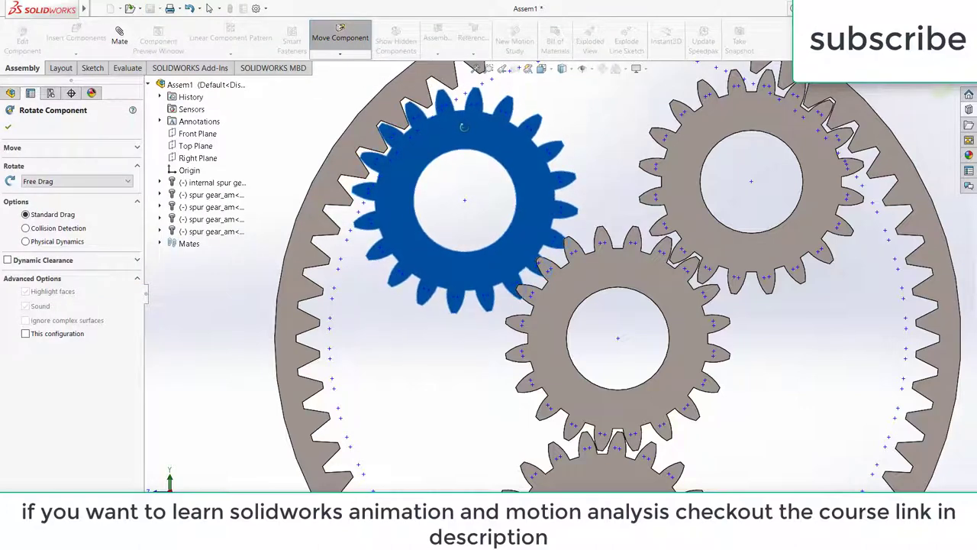
click(339, 54)
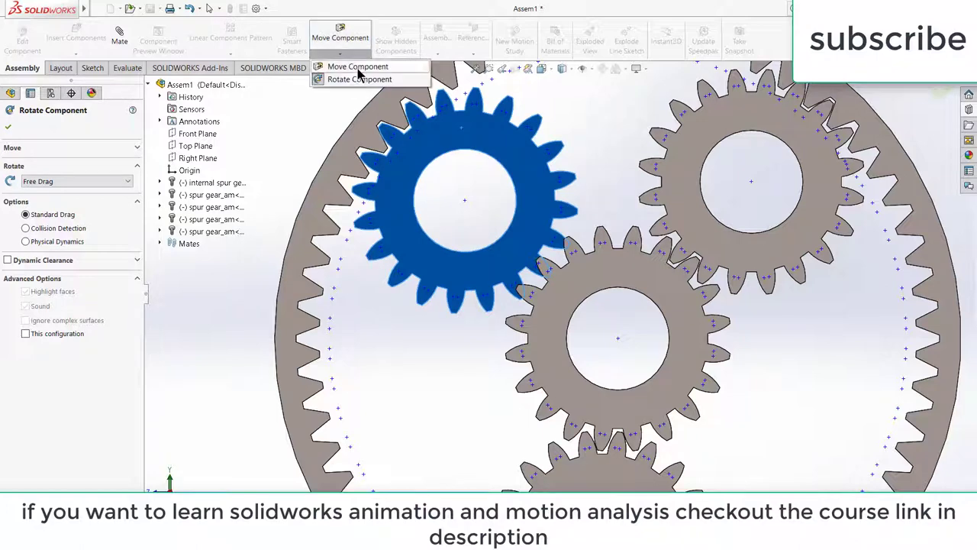
click(349, 65)
drag(484, 162, 488, 154)
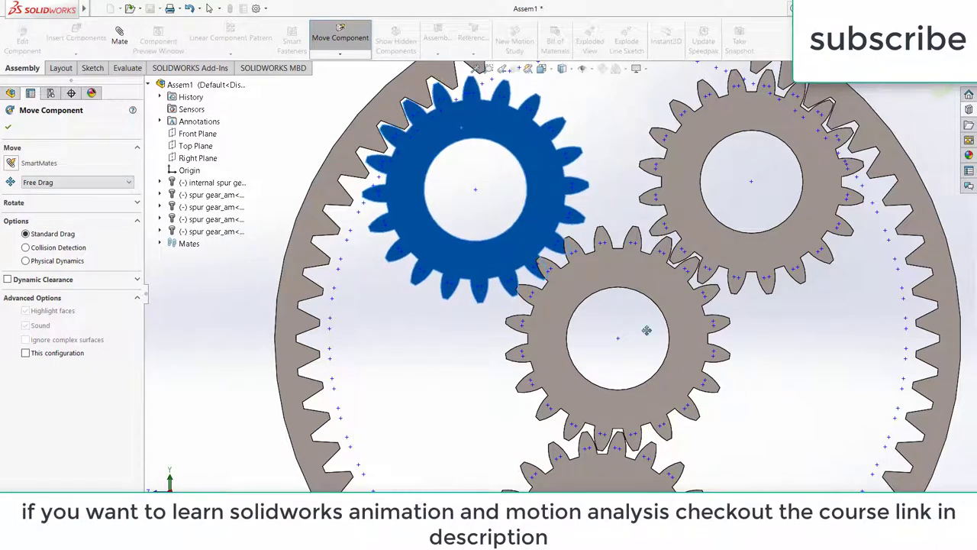
Rotate the central sun gear until its teeth mesh with the upper-left planet gear without overlapping
click(339, 53)
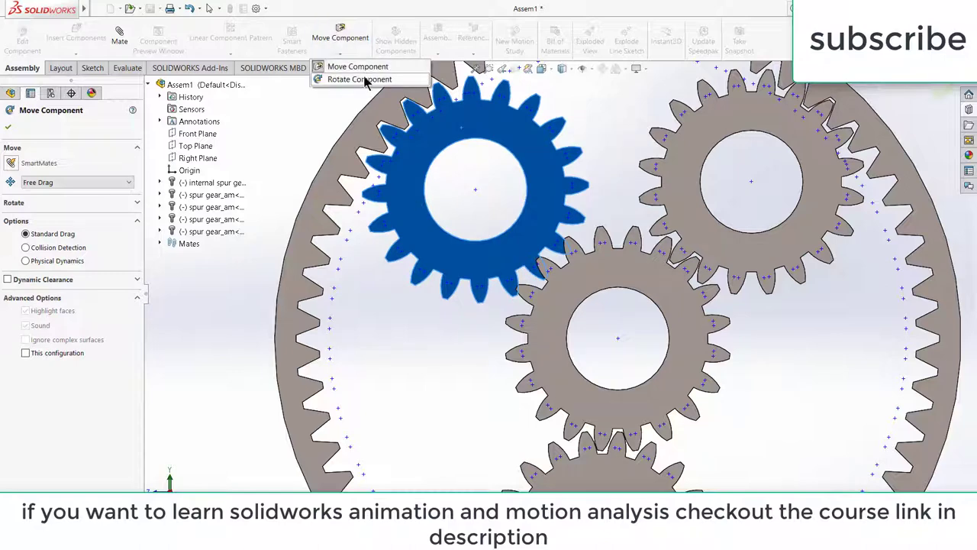
click(358, 79)
drag(567, 291, 778, 367)
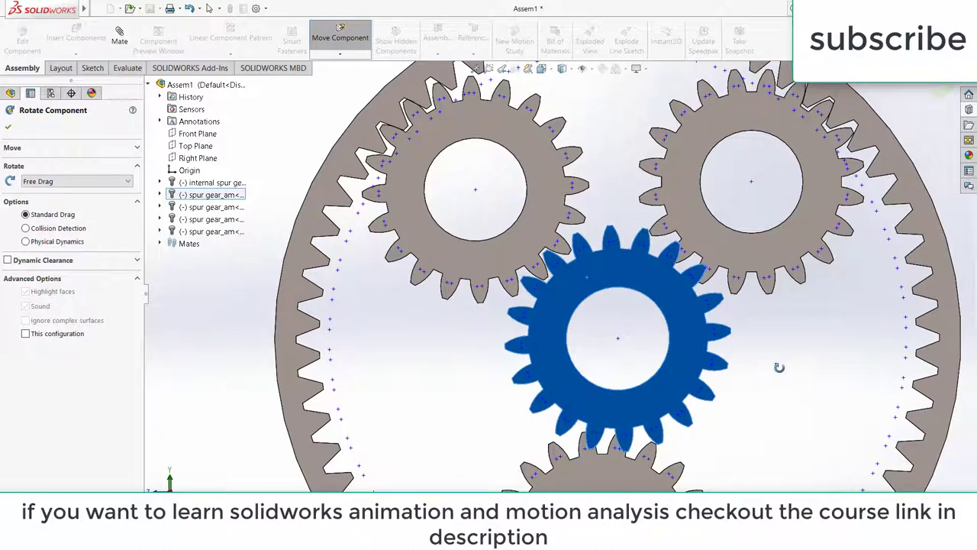
click(352, 57)
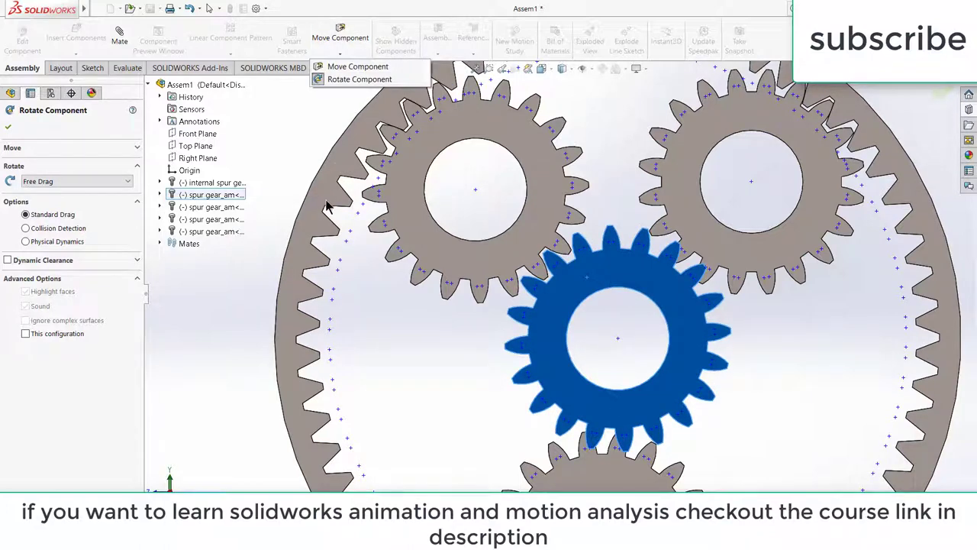
click(348, 299)
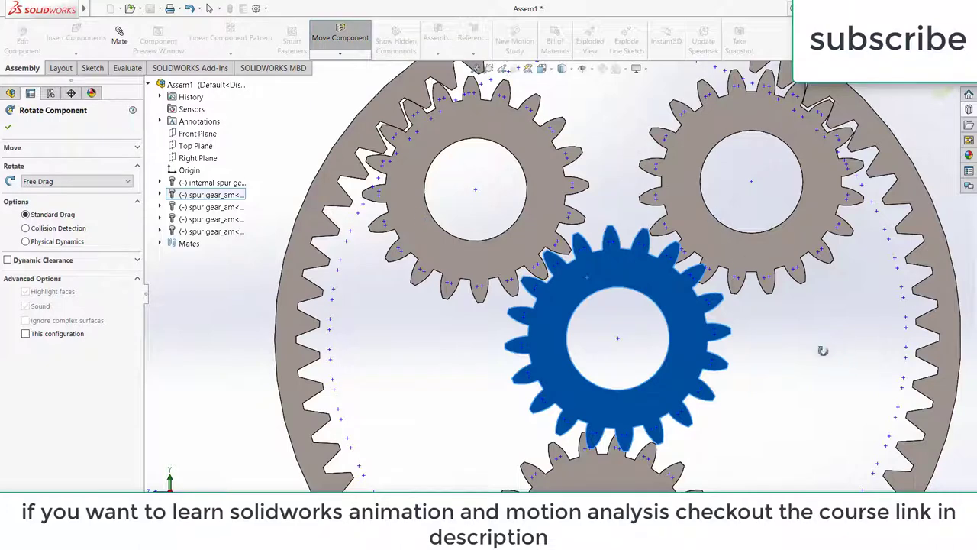
click(341, 55)
click(359, 79)
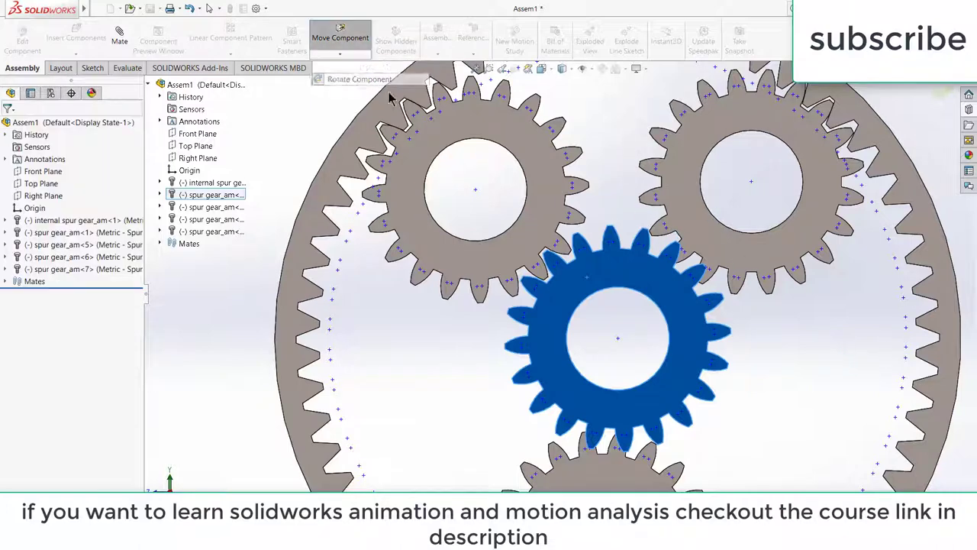
Shift the upper-right planet gear so its teeth mesh with both the sun gear and the ring gear
drag(737, 252, 746, 261)
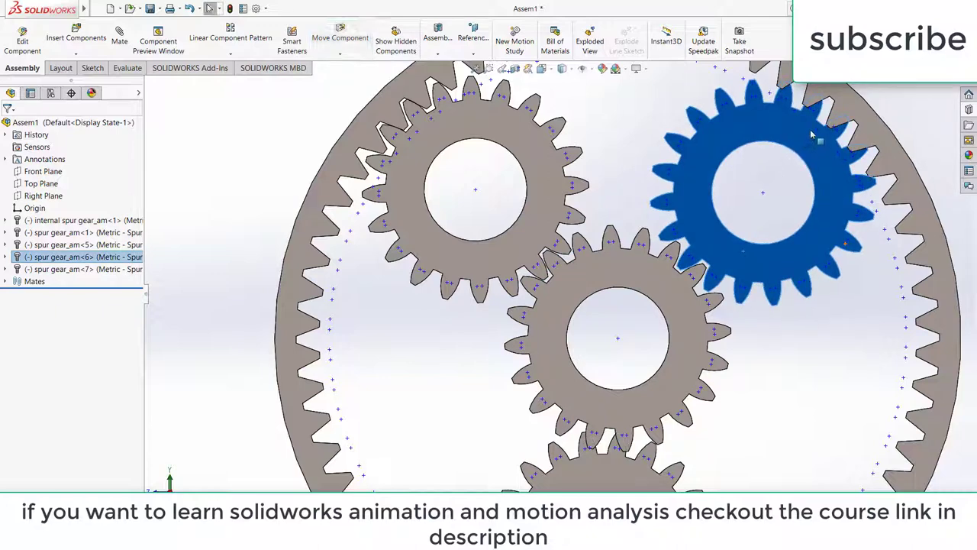
drag(805, 129, 773, 118)
key(Escape)
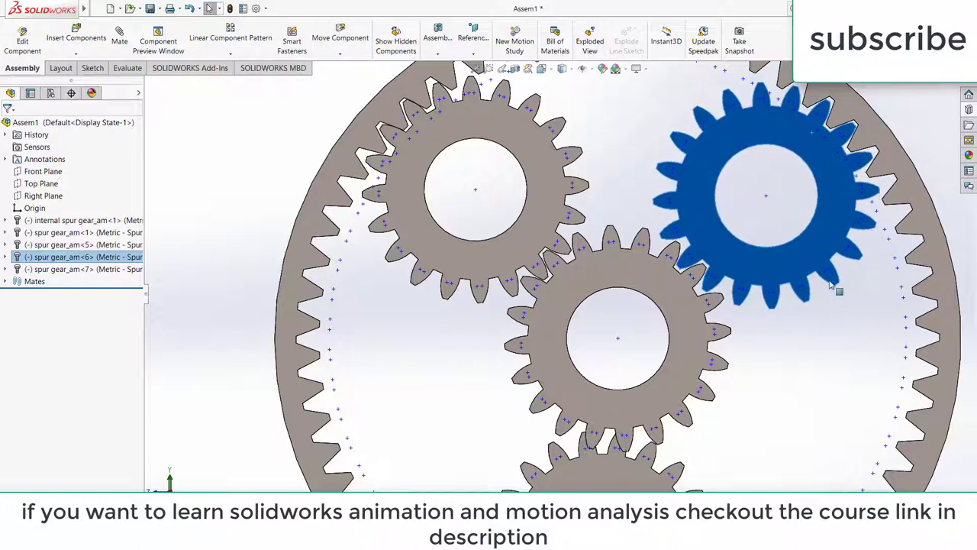
click(928, 150)
Rotate the lower planet gear with Rotate Component until its teeth mesh with the sun gear and the ring gear
scroll(929, 167, up, 4)
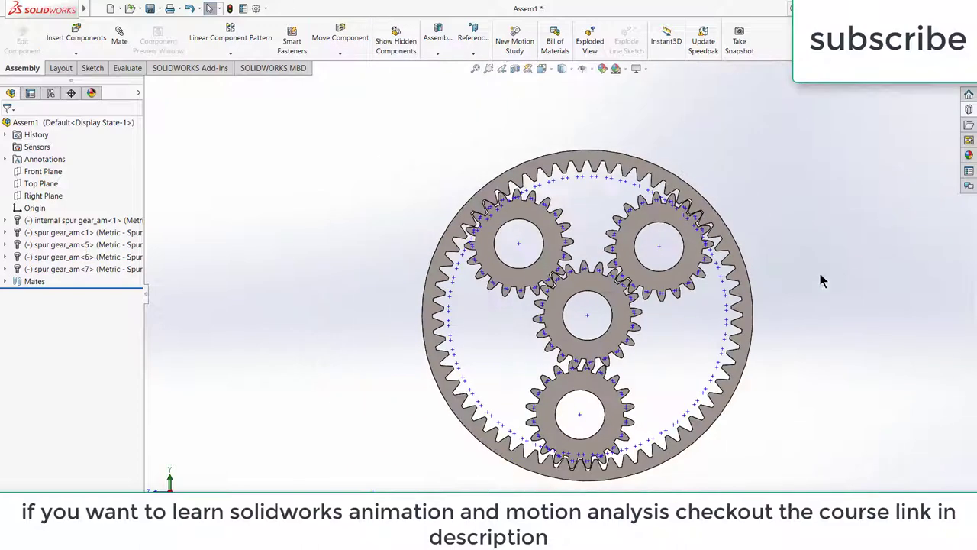
scroll(542, 441, down, 1)
scroll(563, 439, down, 3)
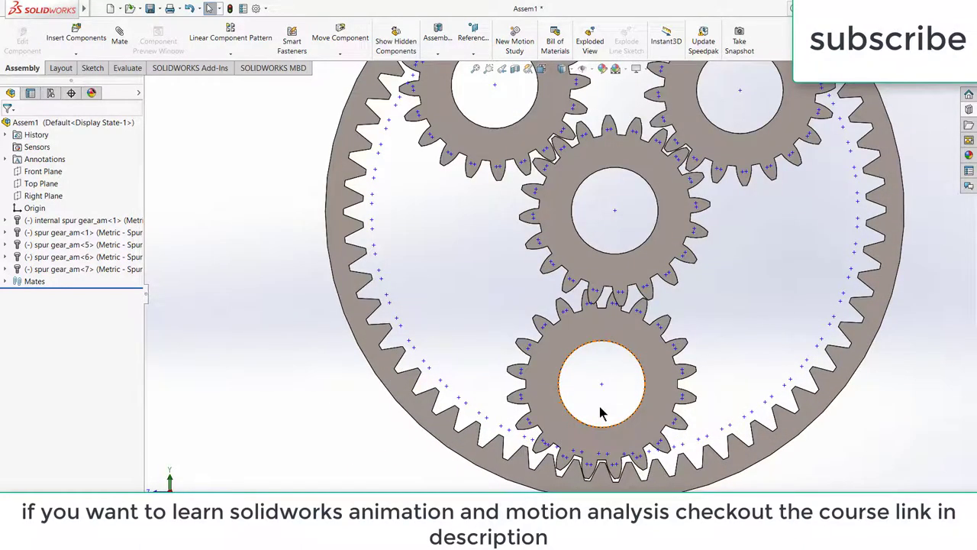
click(340, 55)
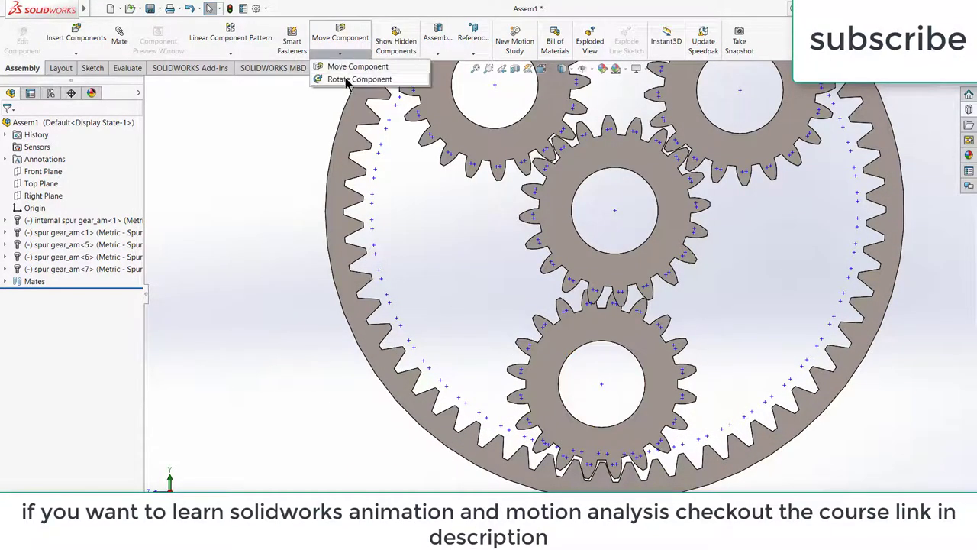
click(334, 81)
click(633, 333)
drag(634, 334, 612, 323)
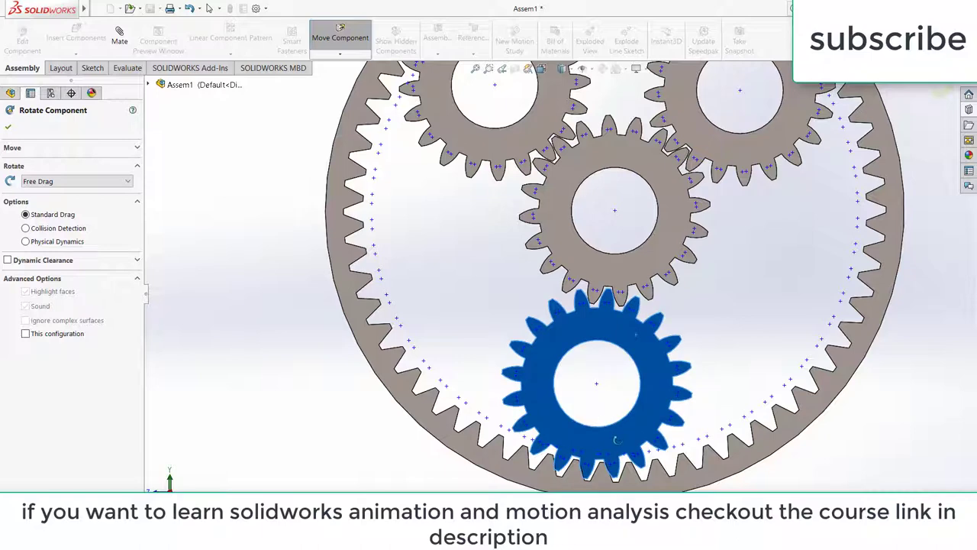
drag(617, 440, 622, 435)
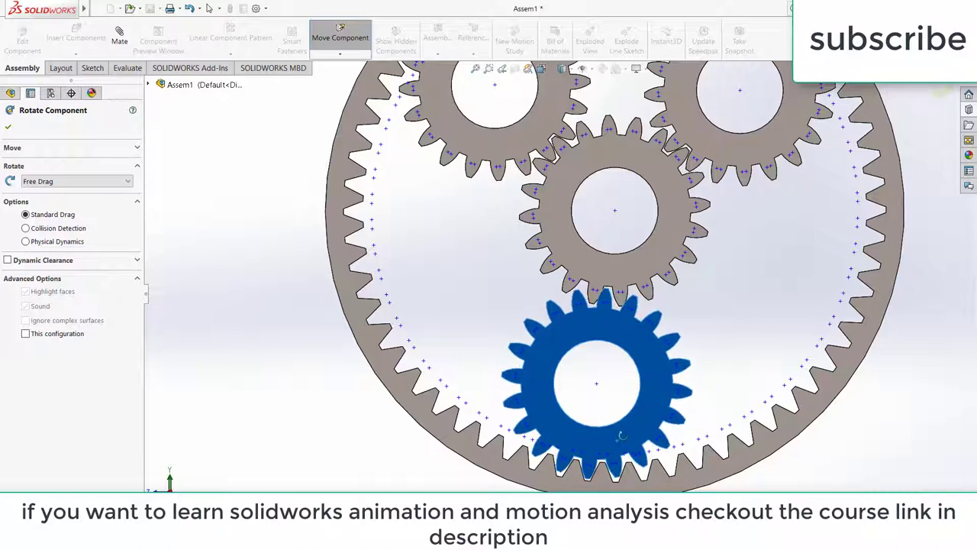
drag(648, 355, 656, 355)
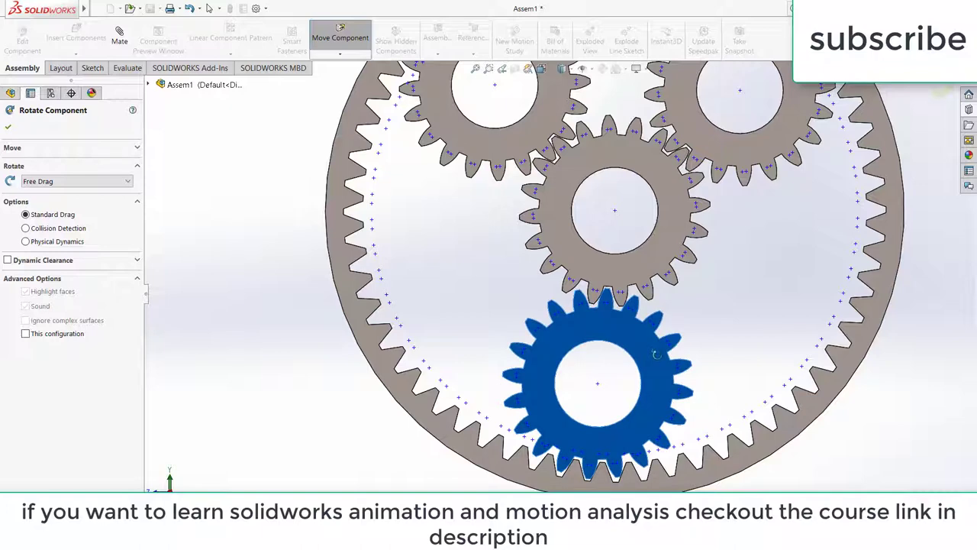
click(8, 127)
Add a gear mate between the bores of the upper-left planet gear and the central sun gear with a 30 mm : 30 mm ratio
key(f)
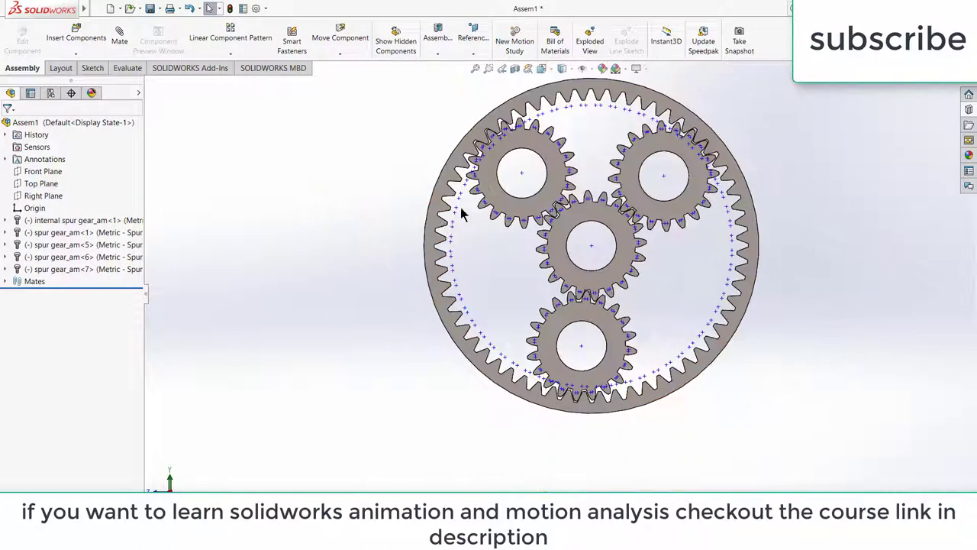
click(119, 39)
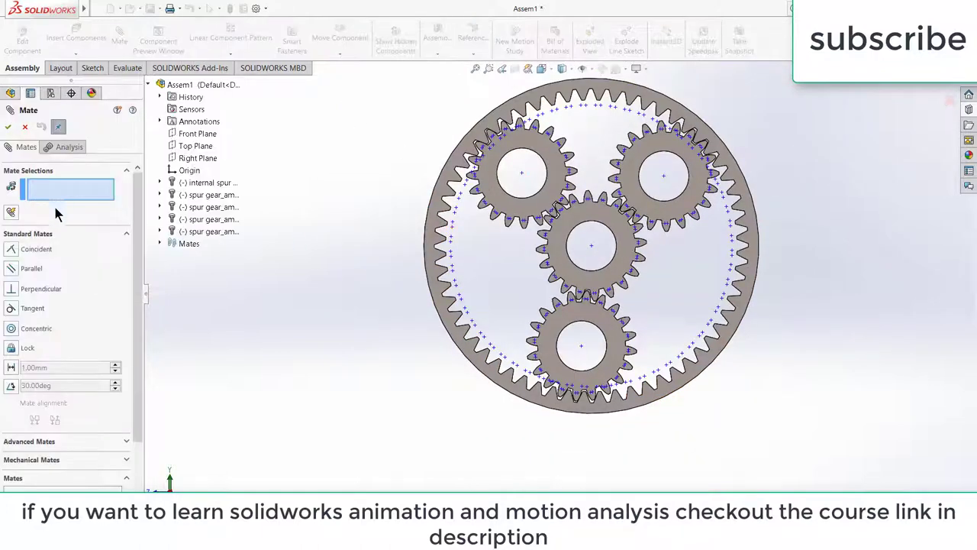
click(105, 236)
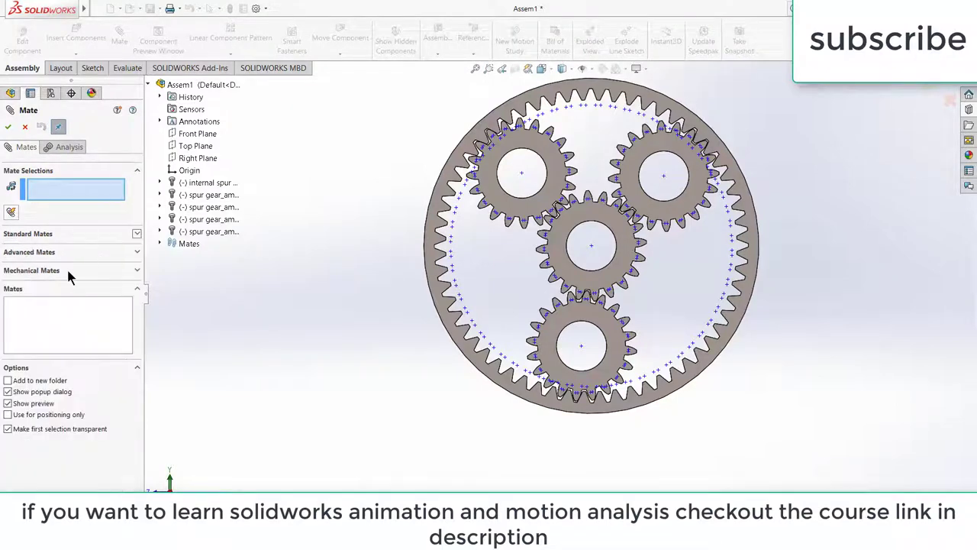
click(66, 269)
click(14, 326)
scroll(510, 170, down, 5)
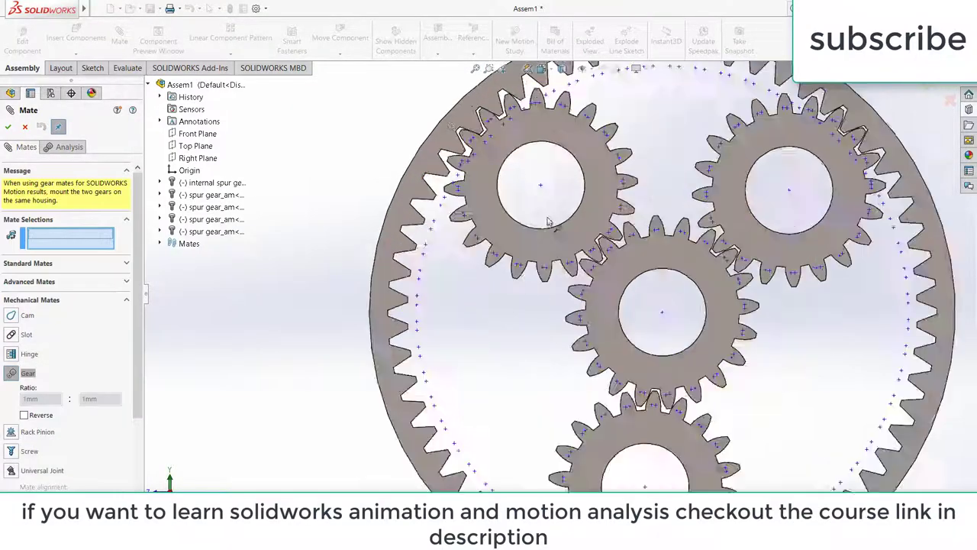
middle_drag(558, 246, 551, 267)
click(538, 245)
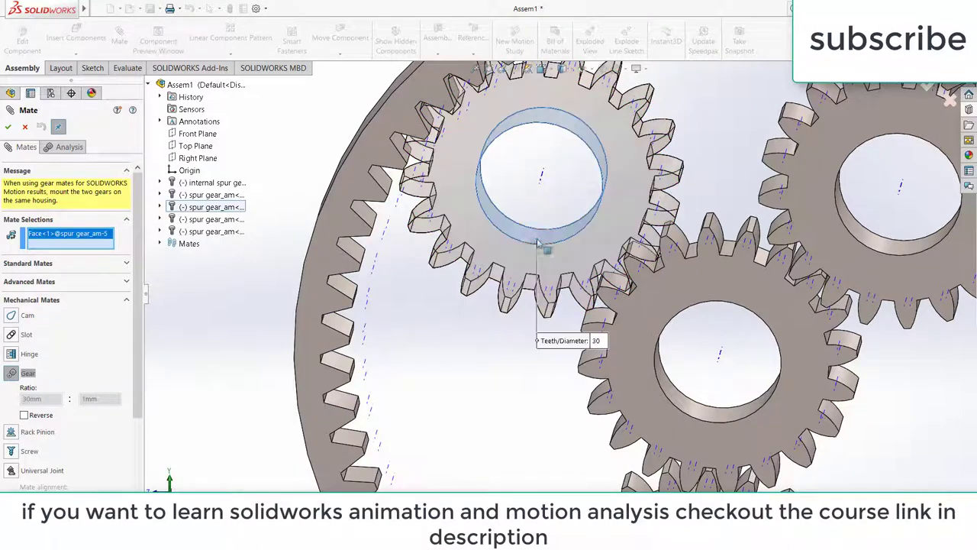
click(674, 395)
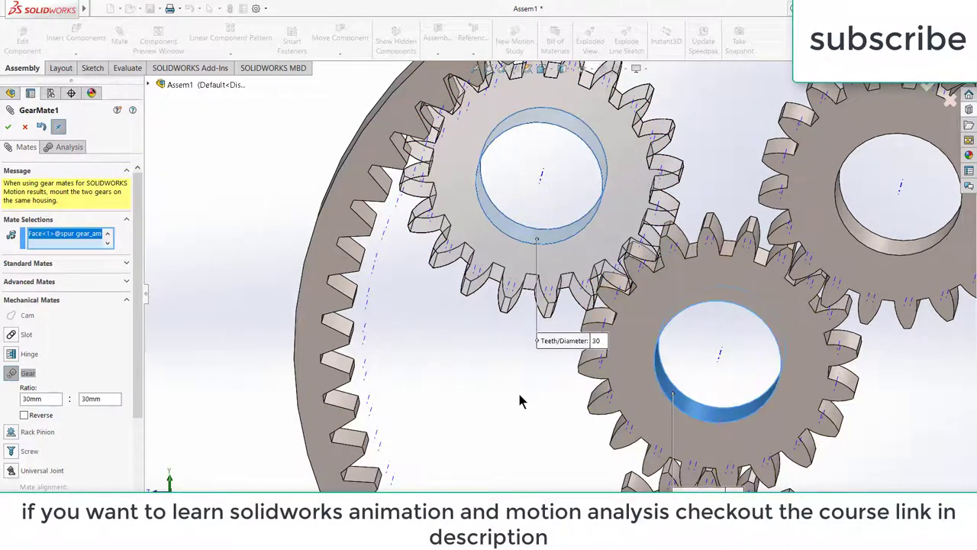
scroll(518, 390, up, 3)
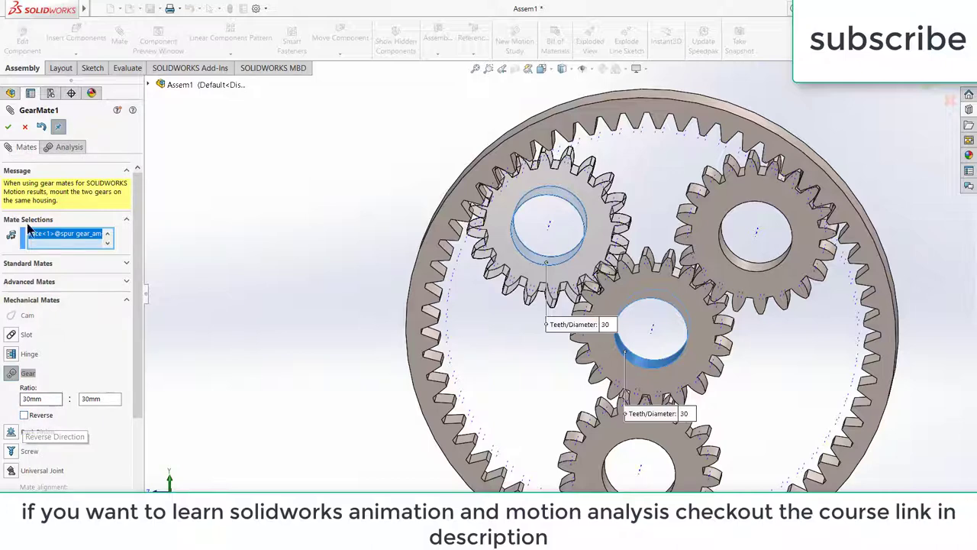
click(9, 129)
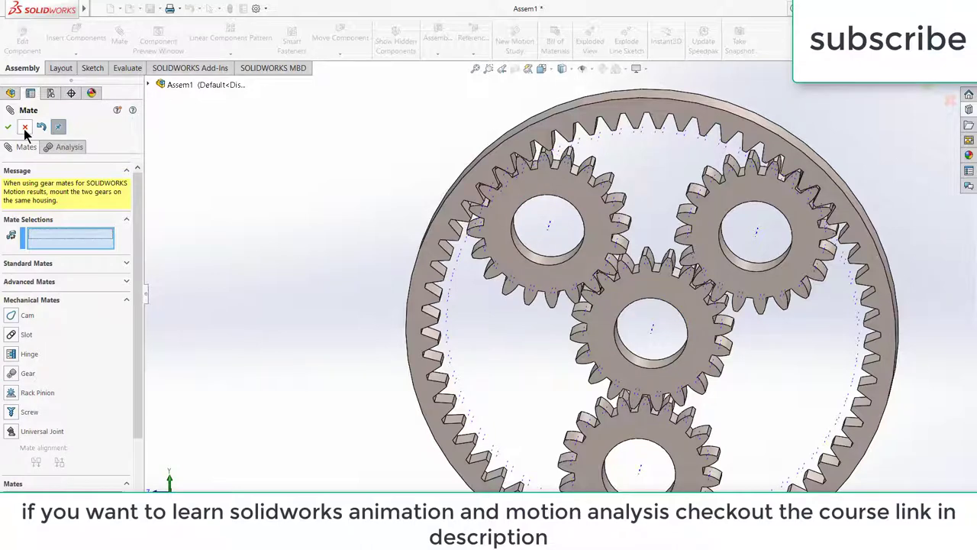
key(Escape)
Turn the sun gear with Rotate Component to test the upper-left planet's gear mate and bring the sun's teeth into mesh with the other planets
click(340, 53)
click(345, 79)
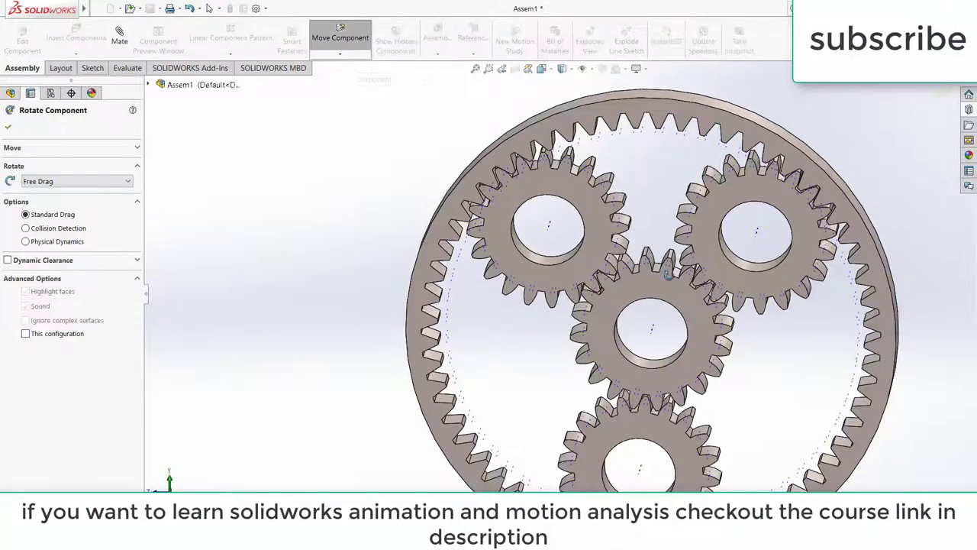
drag(644, 289, 682, 296)
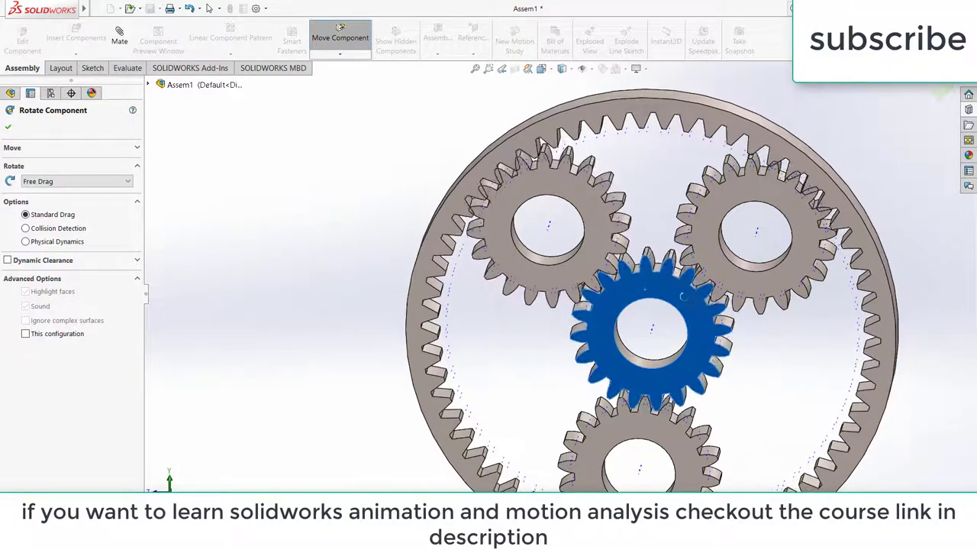
key(ctrl+8)
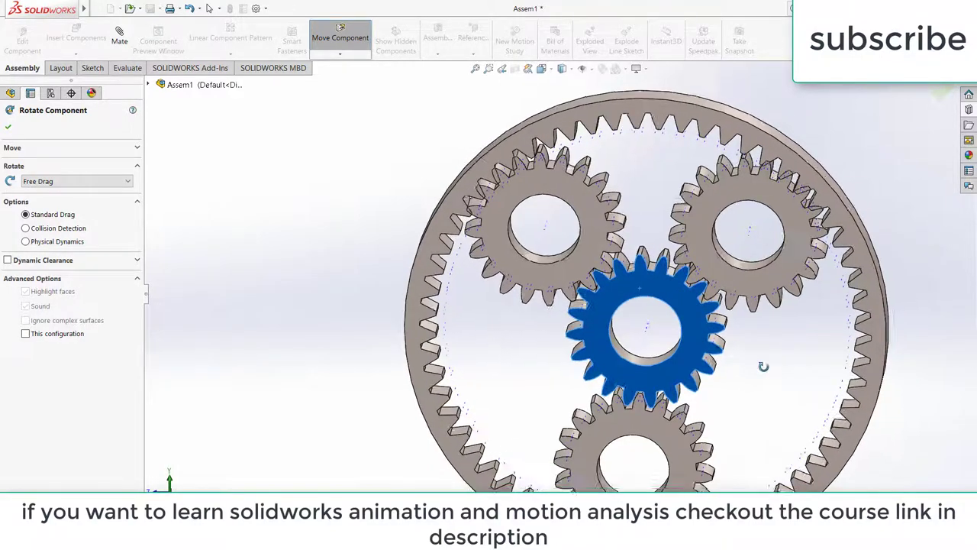
scroll(664, 255, down, 3)
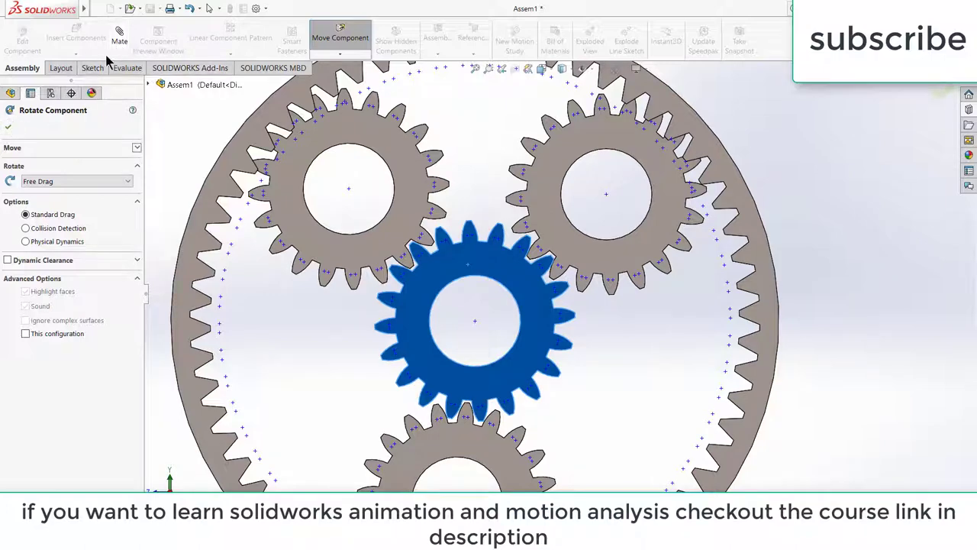
Add a gear mate between the bores of the upper-right planet gear and the sun gear, clearing the wrong selections first
click(119, 39)
click(630, 234)
middle_drag(631, 234, 598, 275)
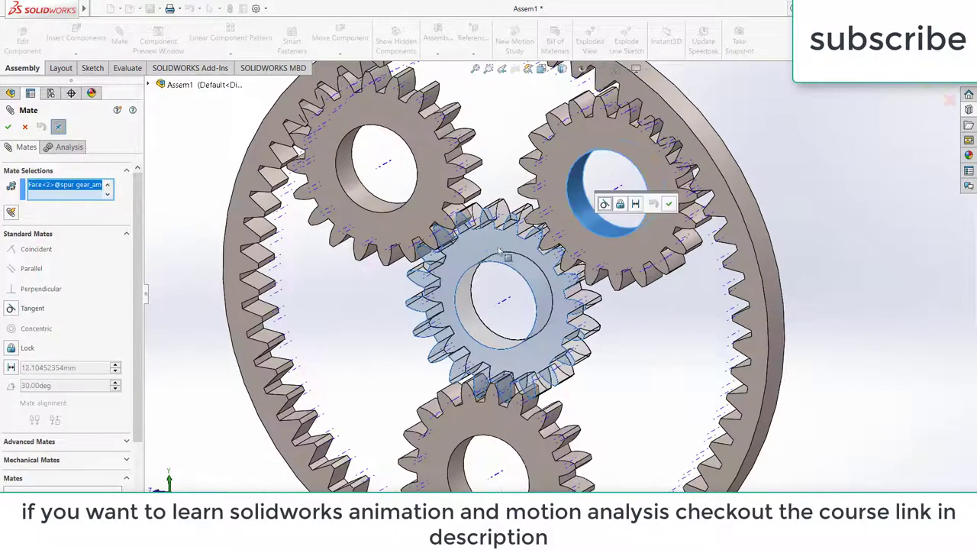
right_click(76, 185)
click(116, 194)
click(594, 217)
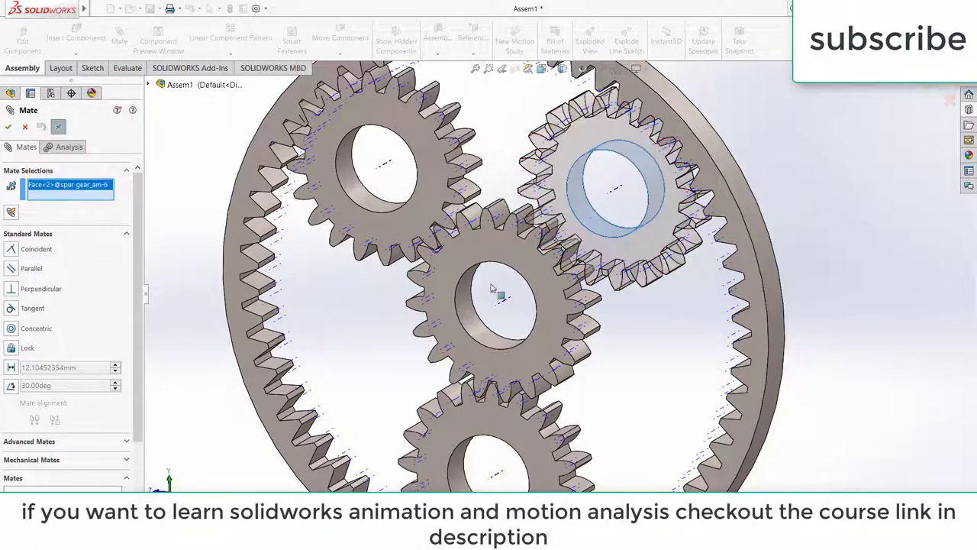
click(464, 304)
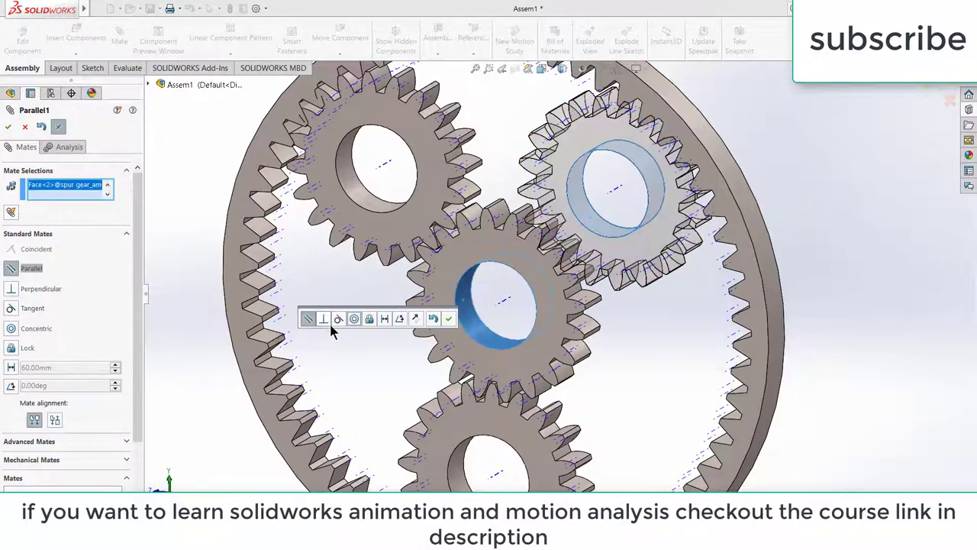
click(59, 457)
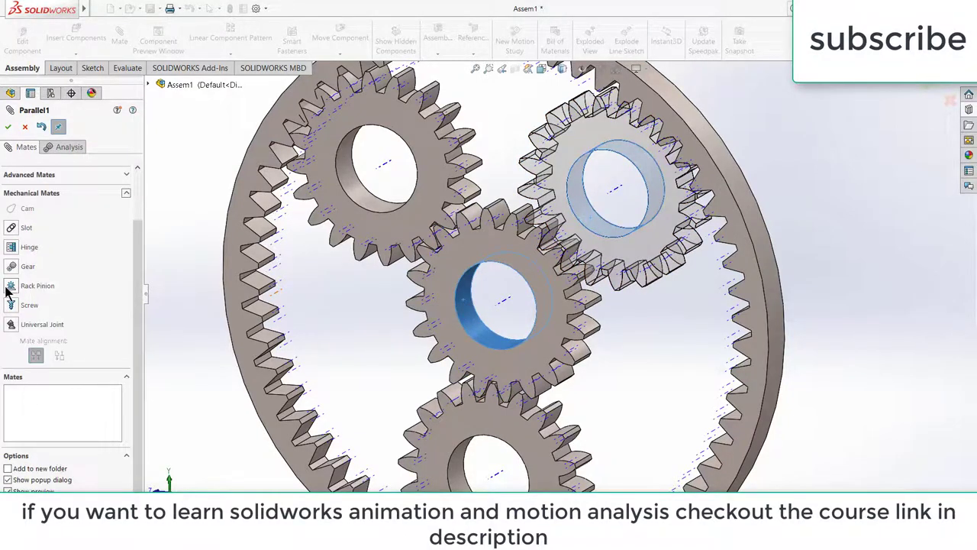
click(12, 267)
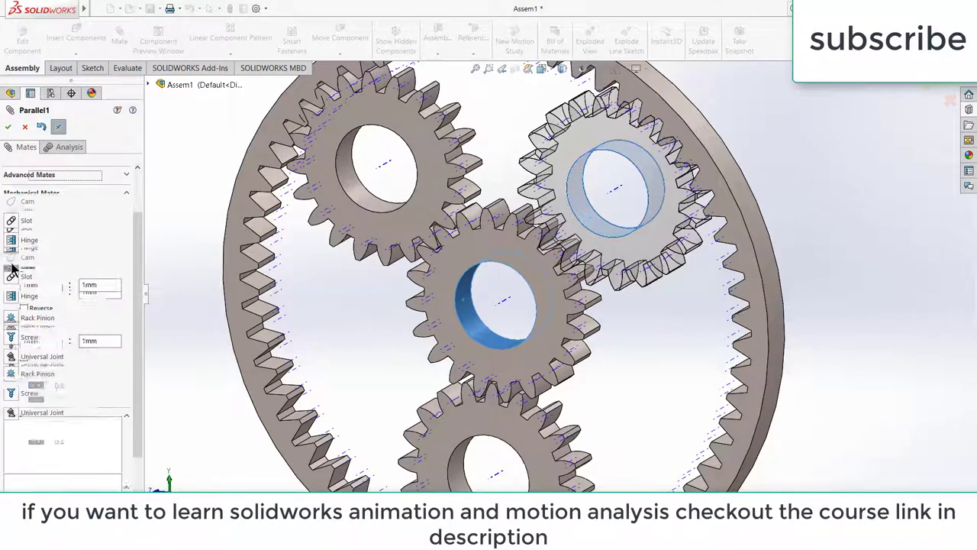
click(10, 127)
click(10, 128)
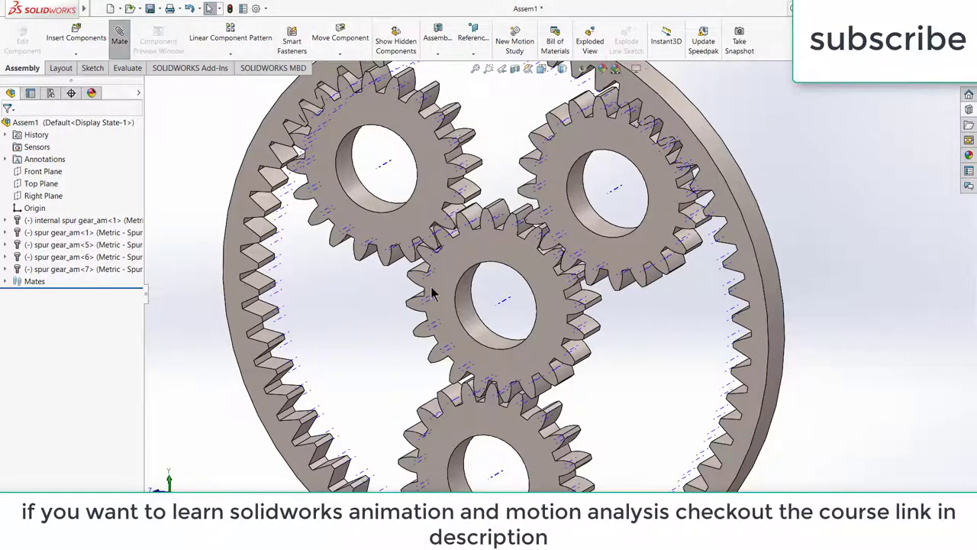
Add a gear mate between the bores of the sun gear and the lower planet gear with a 30 mm : 30 mm ratio
key(m)
click(469, 327)
click(462, 470)
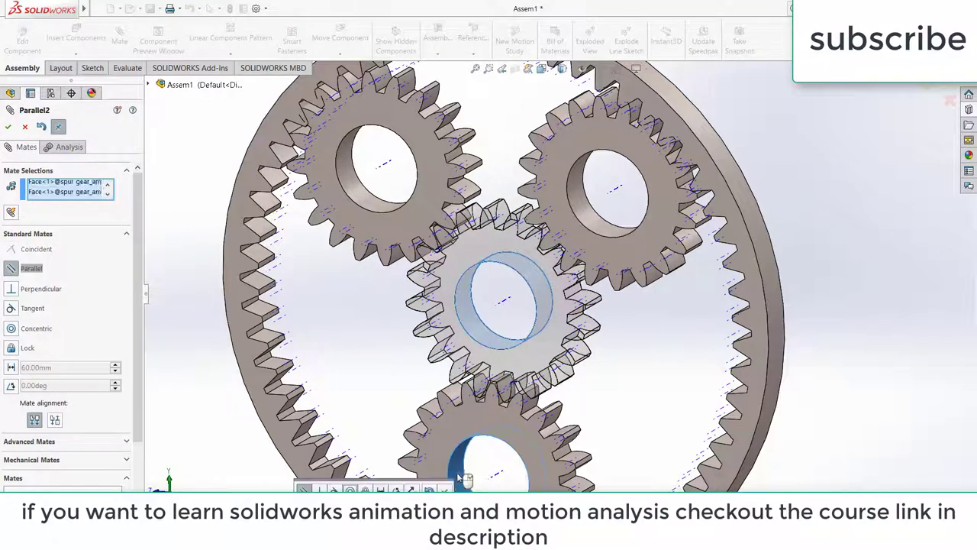
click(461, 479)
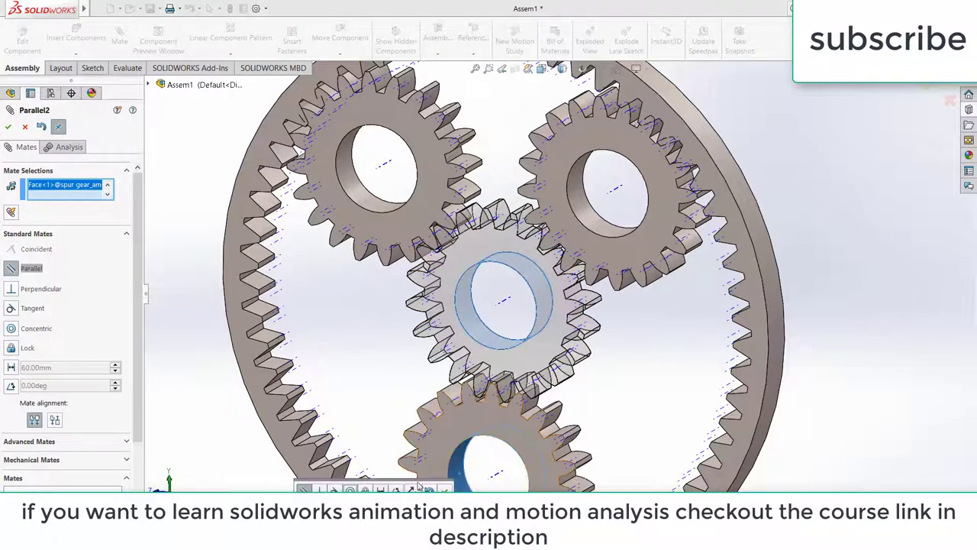
click(66, 462)
click(10, 265)
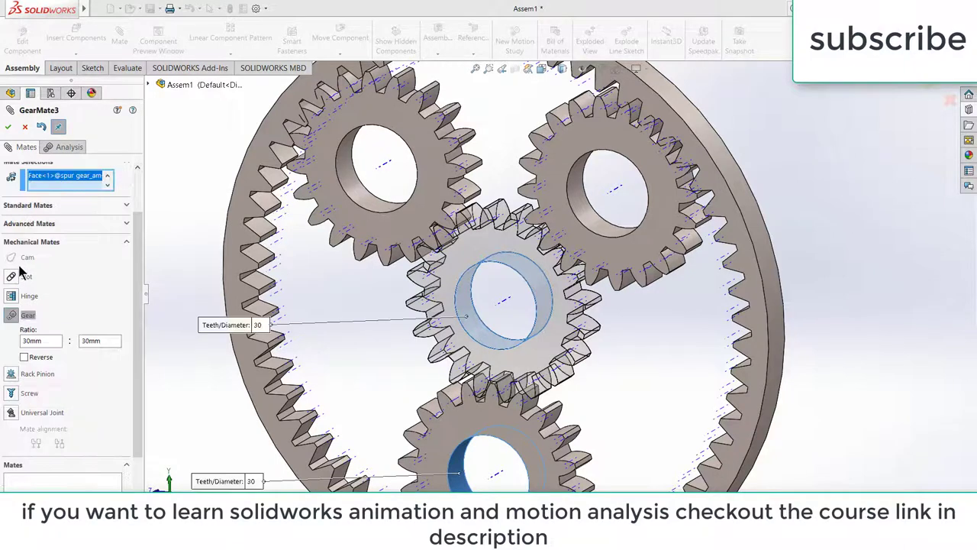
click(7, 126)
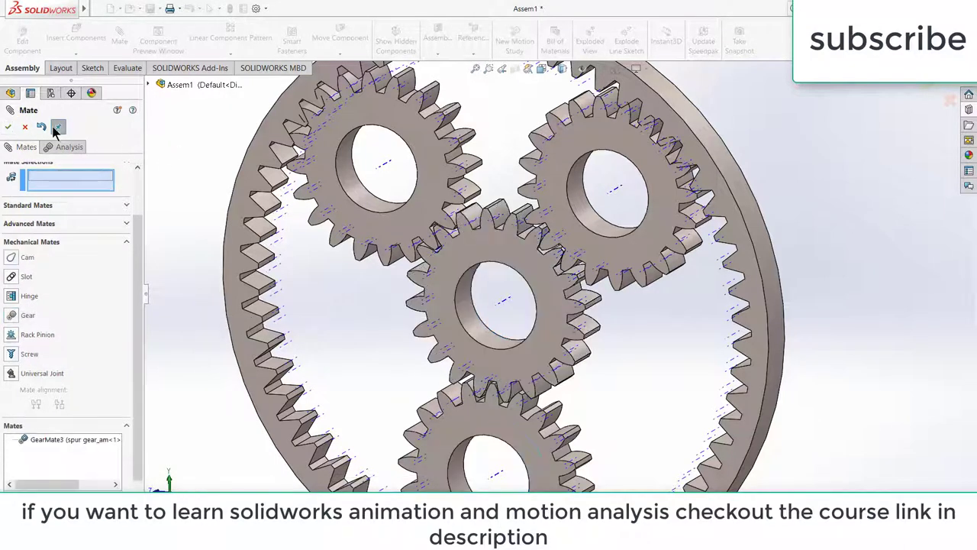
click(25, 127)
View the assembly face-on and turn the sun gear to check that all three planet gears rotate with it
click(517, 254)
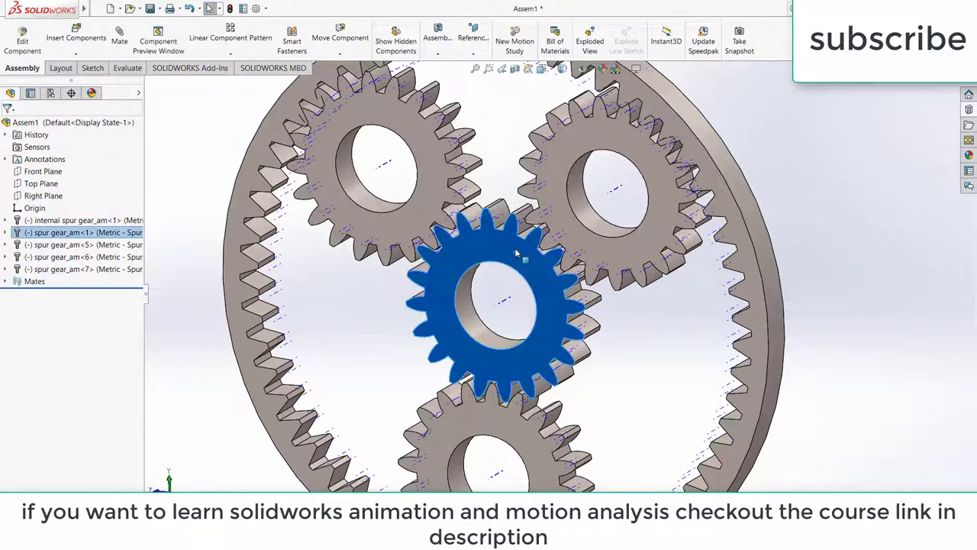
key(ctrl+1)
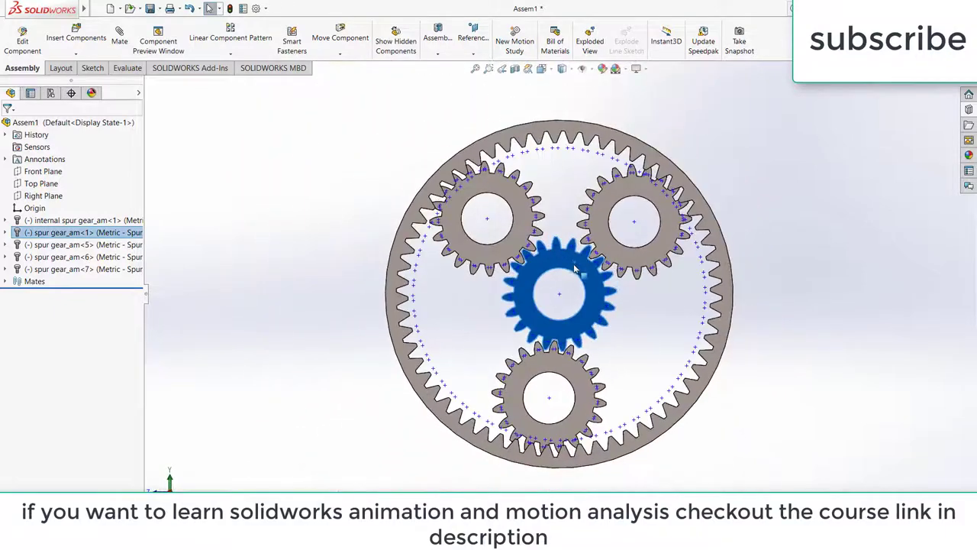
drag(574, 267, 545, 284)
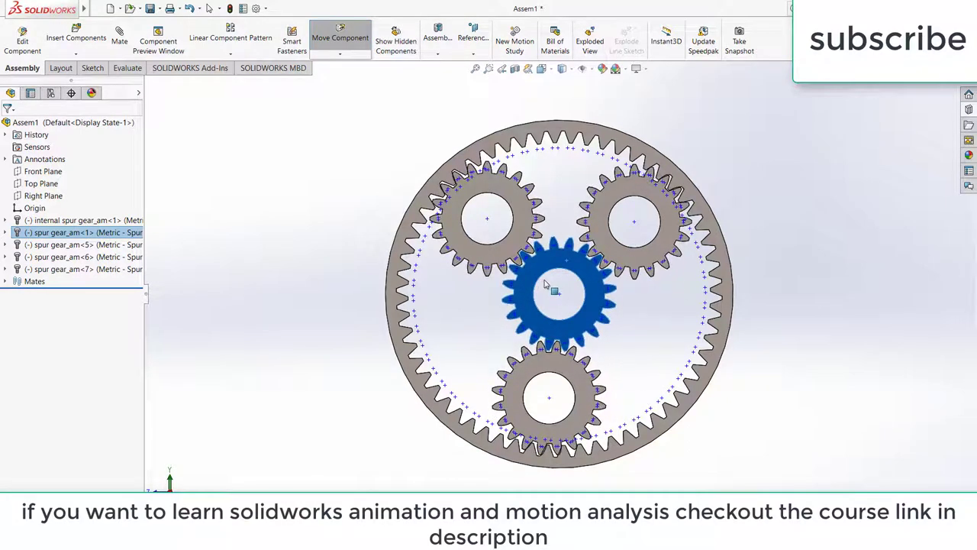
Try turning the upper-right planet gear directly and undo its displacement
scroll(656, 225, down, 2)
click(653, 213)
drag(653, 213, 650, 210)
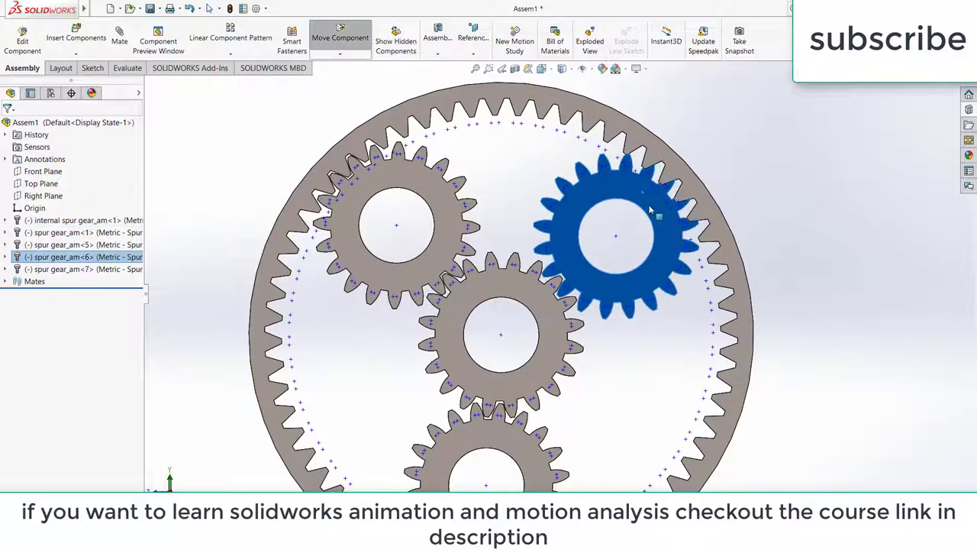
key(ctrl+z)
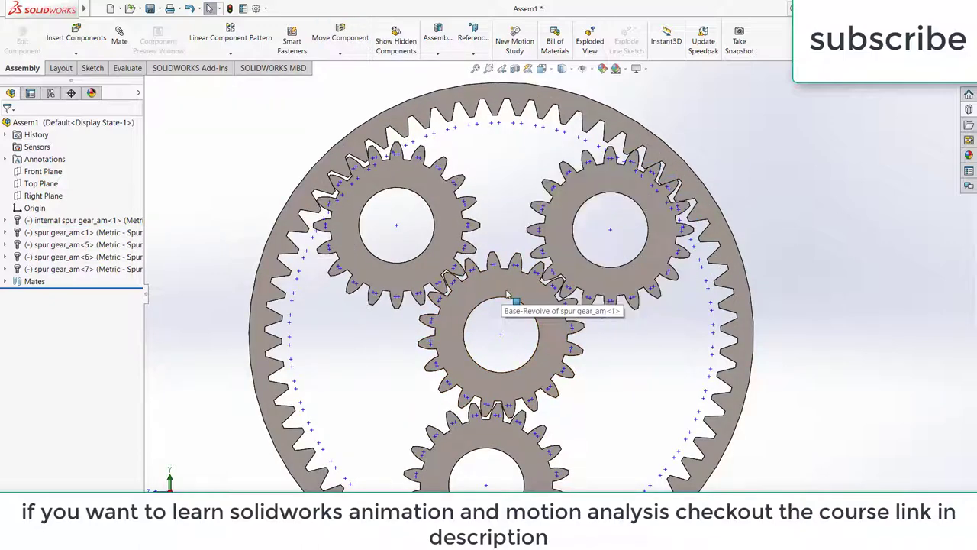
Turn the sun gear slightly to check its meshing with the planet gears again, and clear the selection
click(504, 287)
drag(504, 287, 497, 275)
click(774, 279)
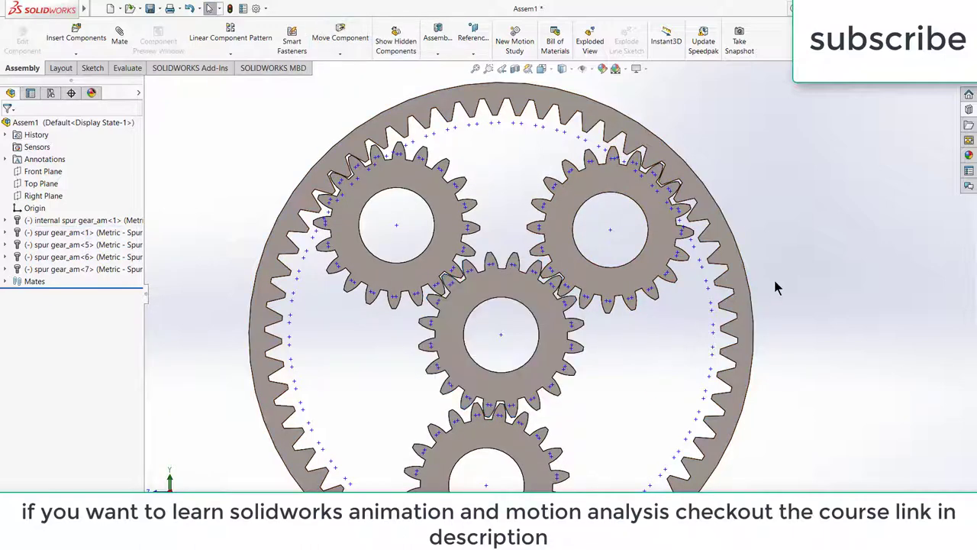
Start a gear mate between the ring gear's outer cylindrical face and the upper-left planet gear's bore
scroll(559, 292, up, 1)
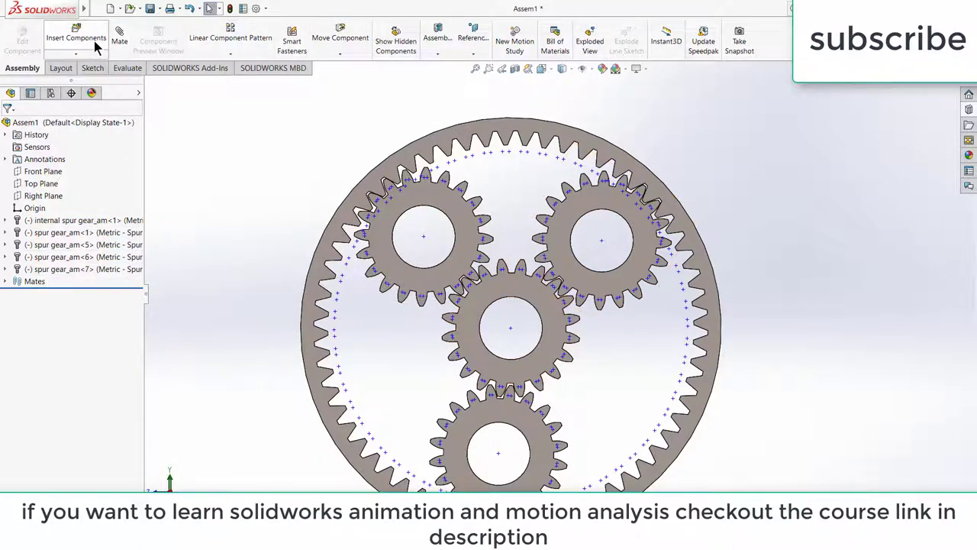
click(119, 38)
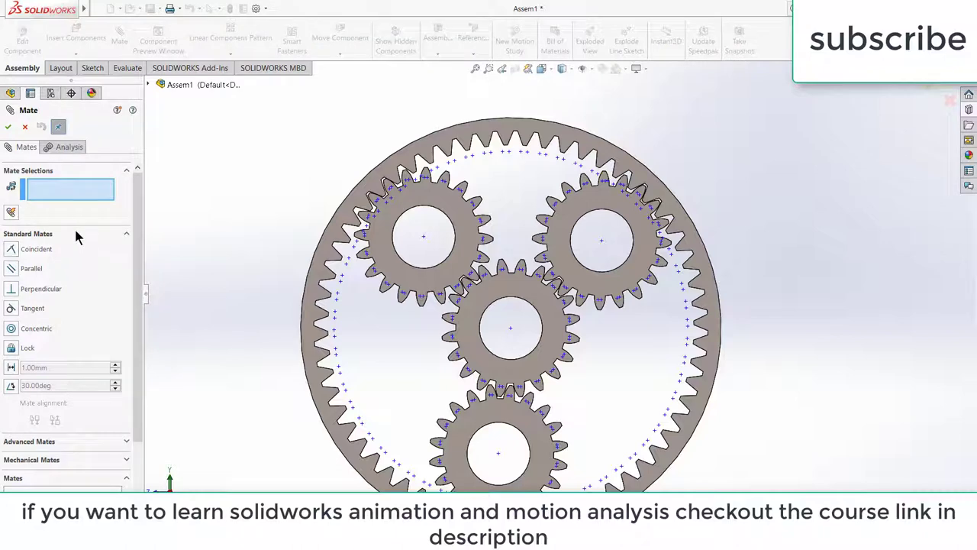
click(76, 235)
click(65, 267)
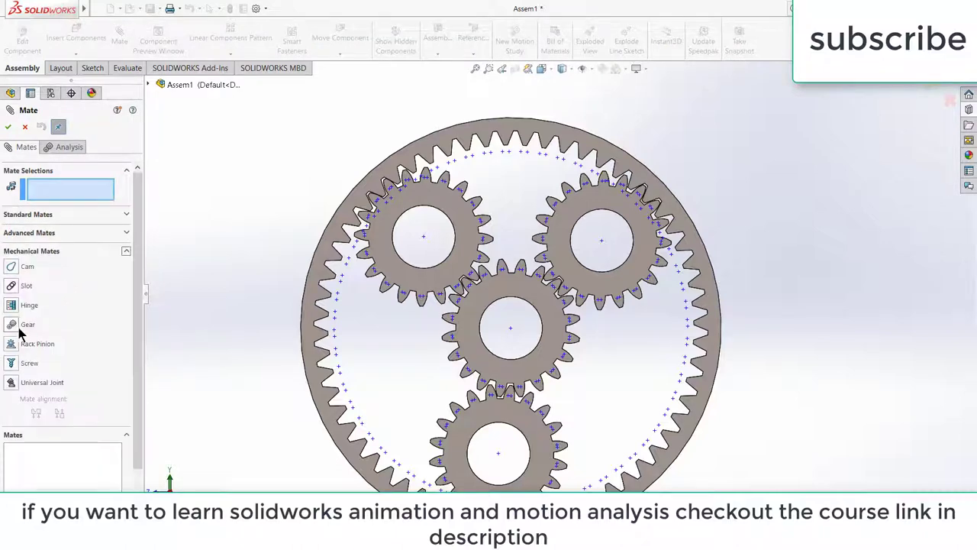
click(22, 326)
middle_drag(373, 206, 432, 248)
click(406, 178)
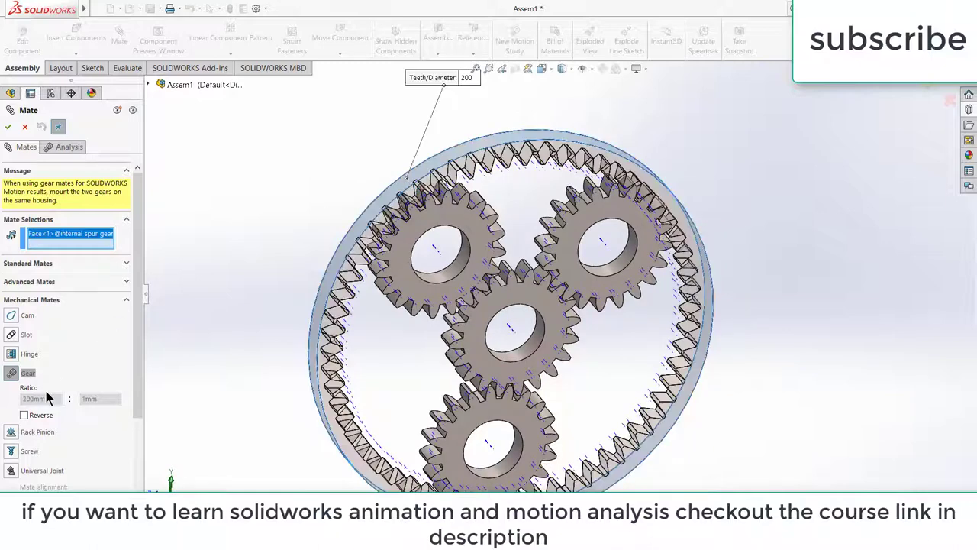
middle_drag(412, 287, 388, 292)
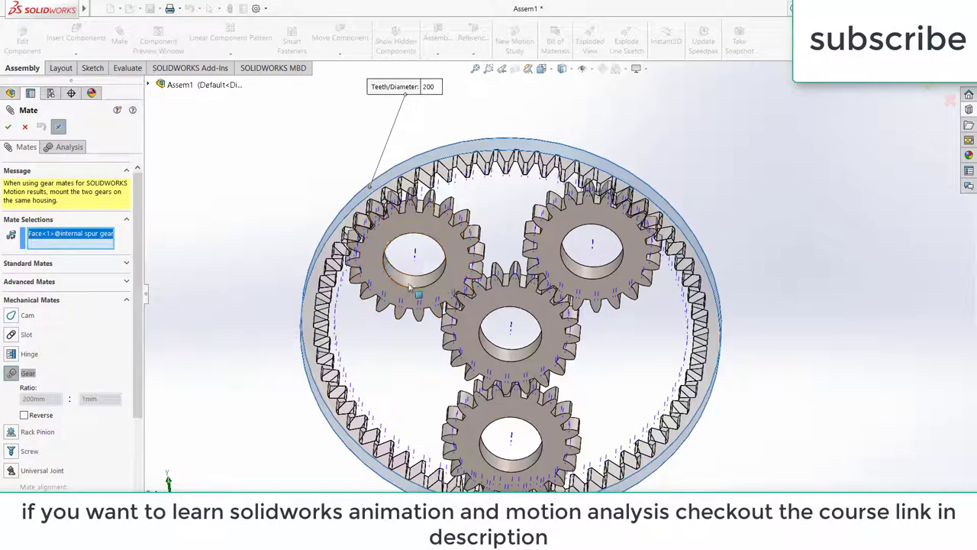
click(407, 283)
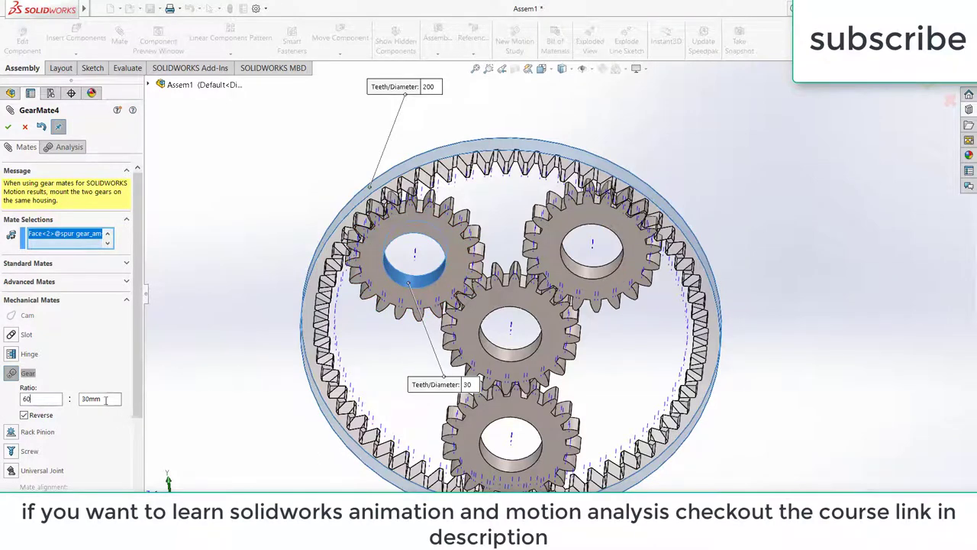
Set the gear mate ratio to 60 mm : 20 mm with Reverse enabled, and finish mating
key(Tab)
key(Tab)
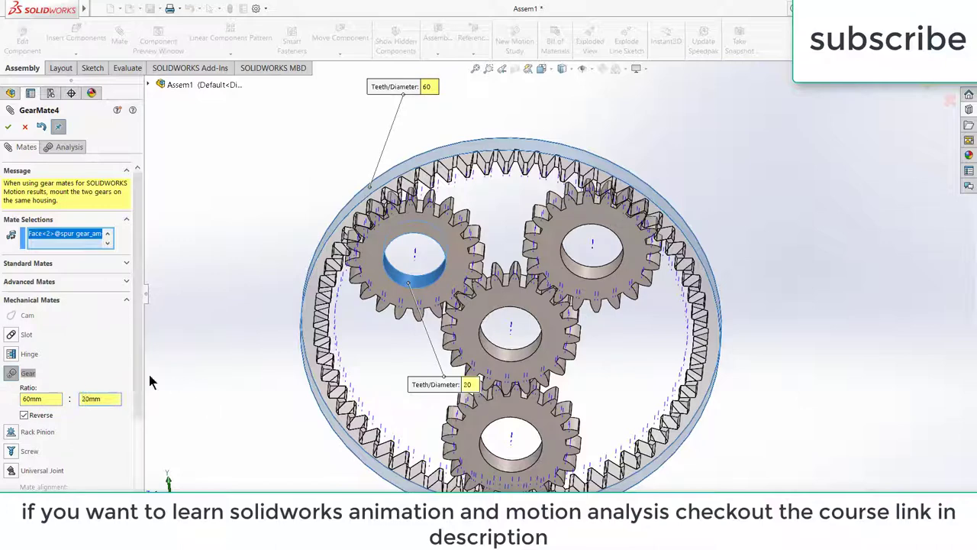
click(7, 127)
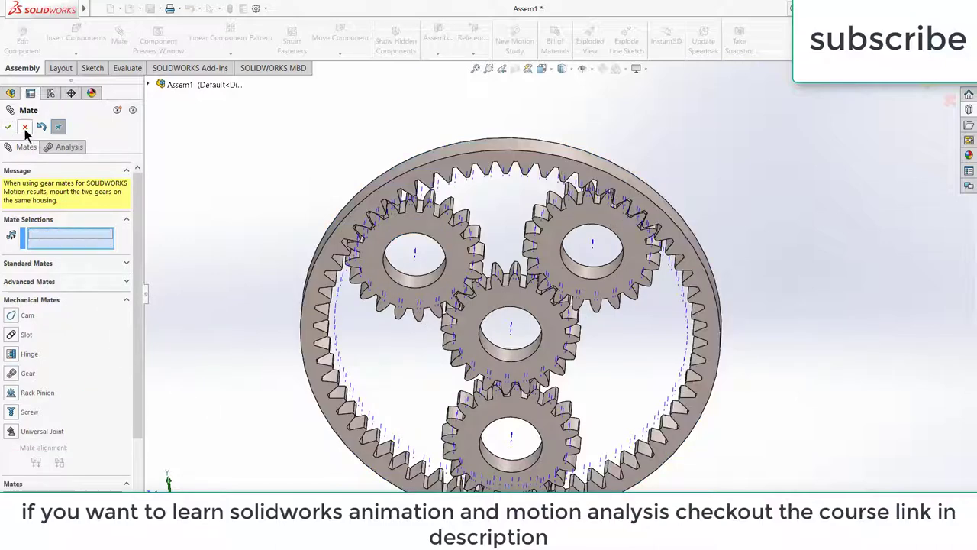
click(24, 128)
Turn the sun gear to check how the planets and ring gear follow, and view the assembly face-on
drag(505, 306, 786, 322)
key(ctrl+8)
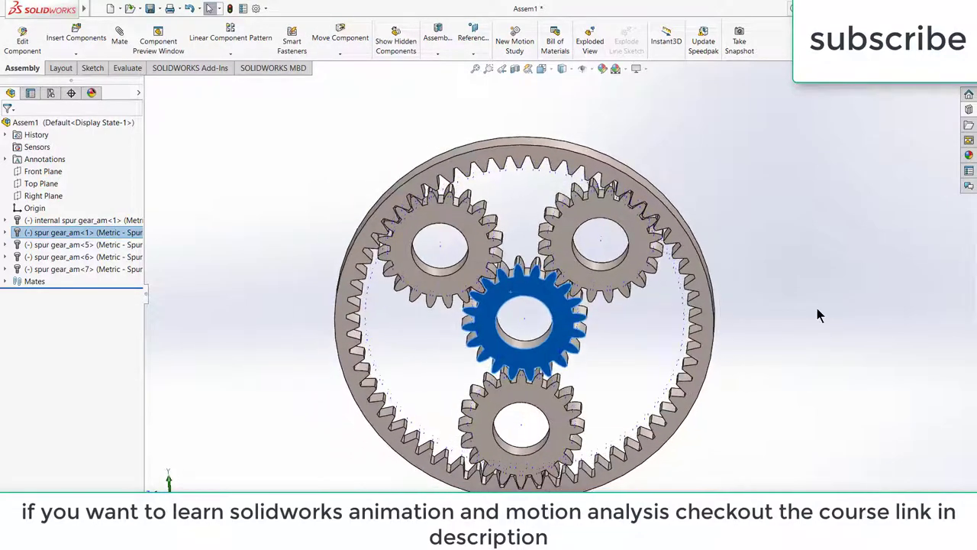
scroll(587, 290, down, 3)
Colour the sun and planet gears red by editing the spur gear's appearance at part document level
right_click(580, 286)
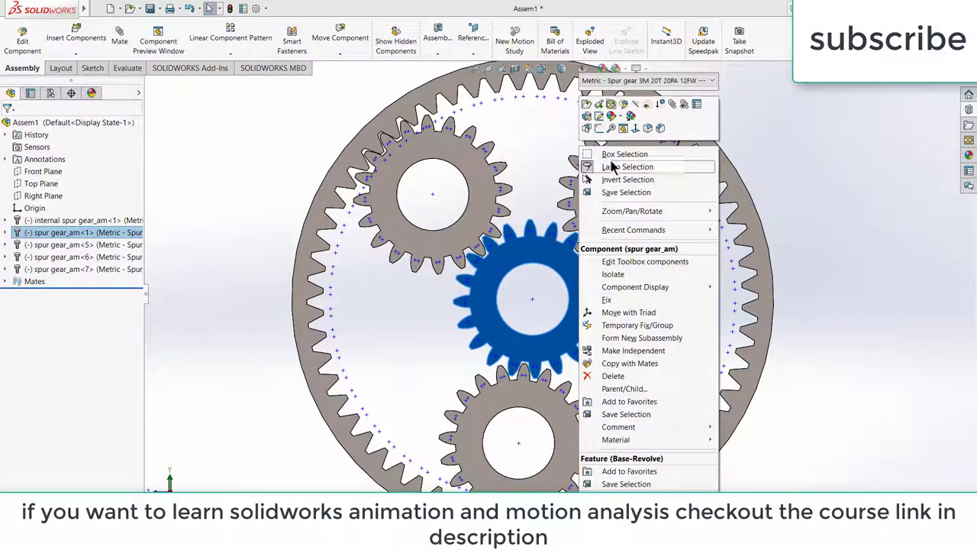
click(622, 114)
click(645, 182)
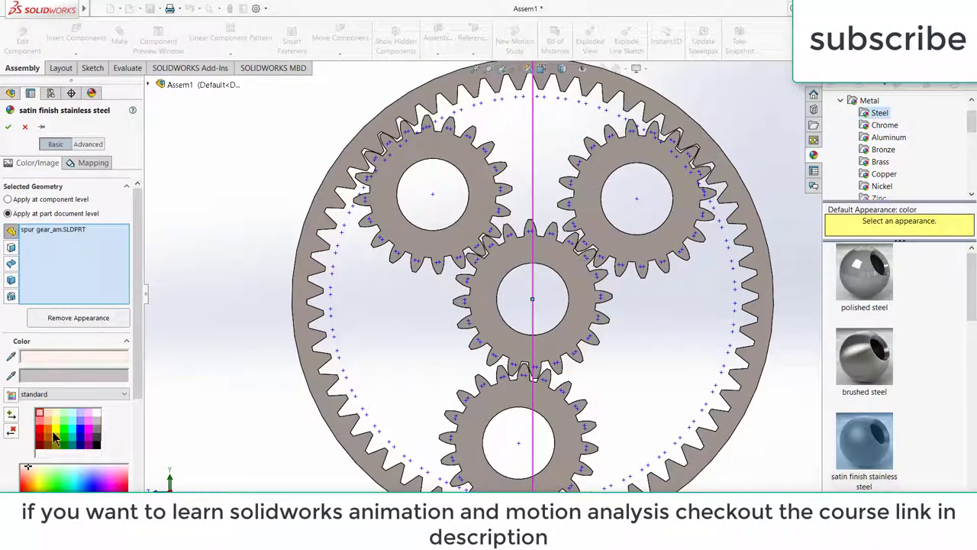
click(42, 432)
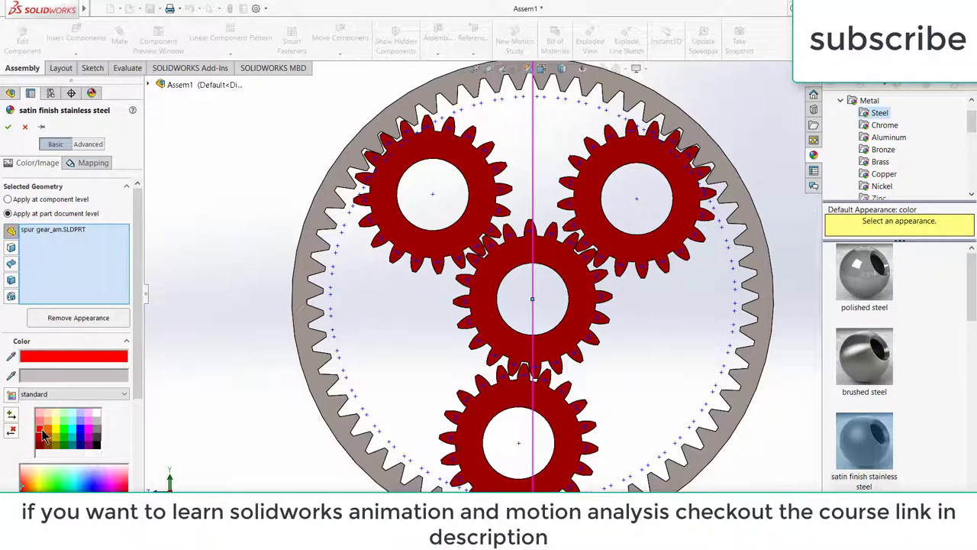
click(6, 130)
Give the internal ring gear a light blue-violet colour at part document level
right_click(374, 136)
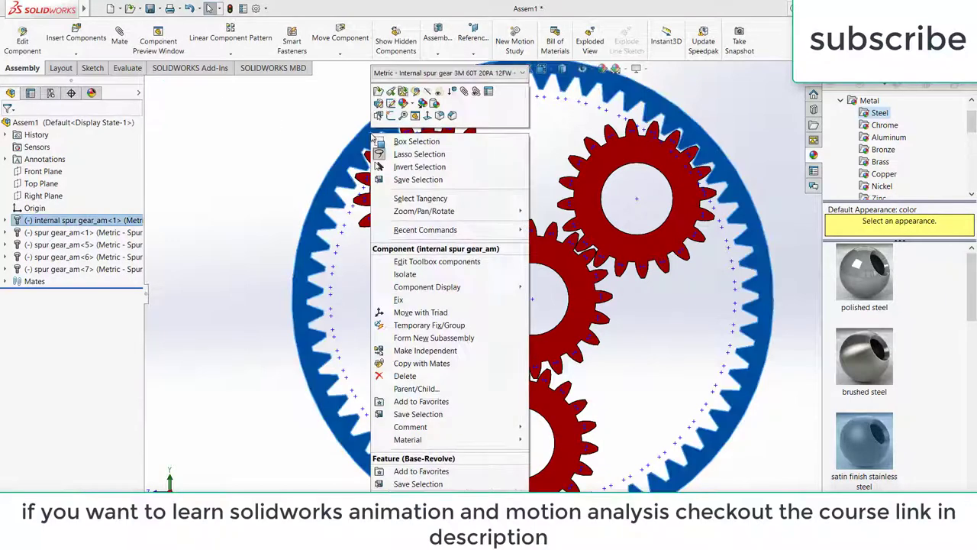
click(402, 103)
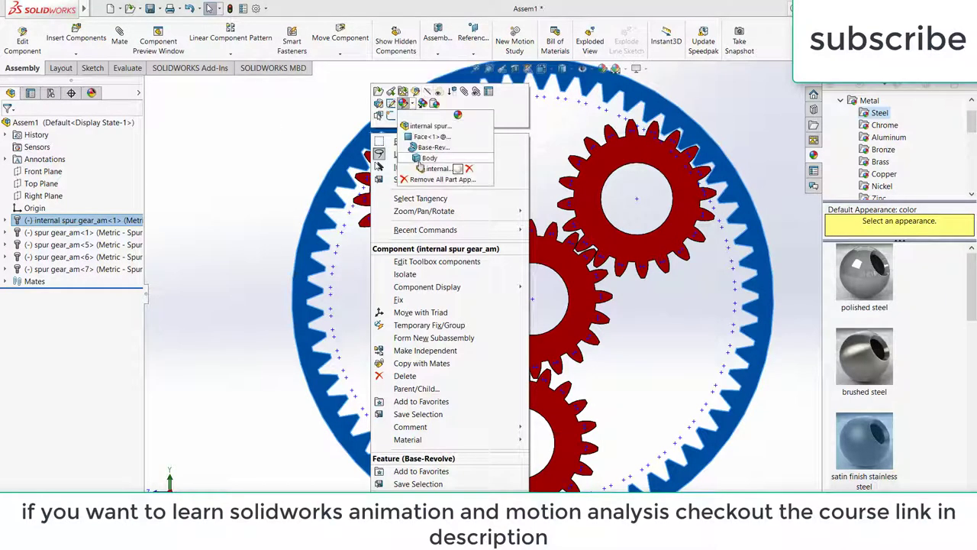
click(425, 168)
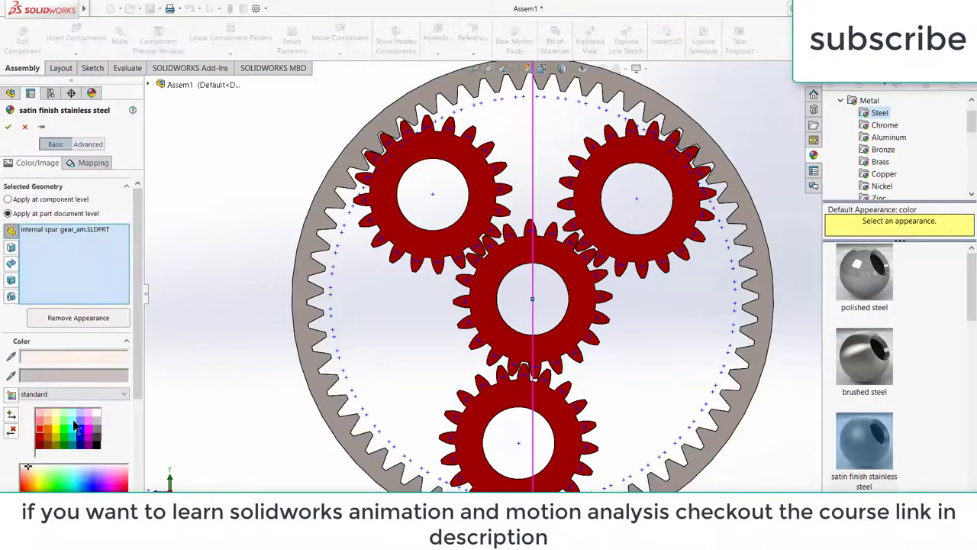
click(81, 422)
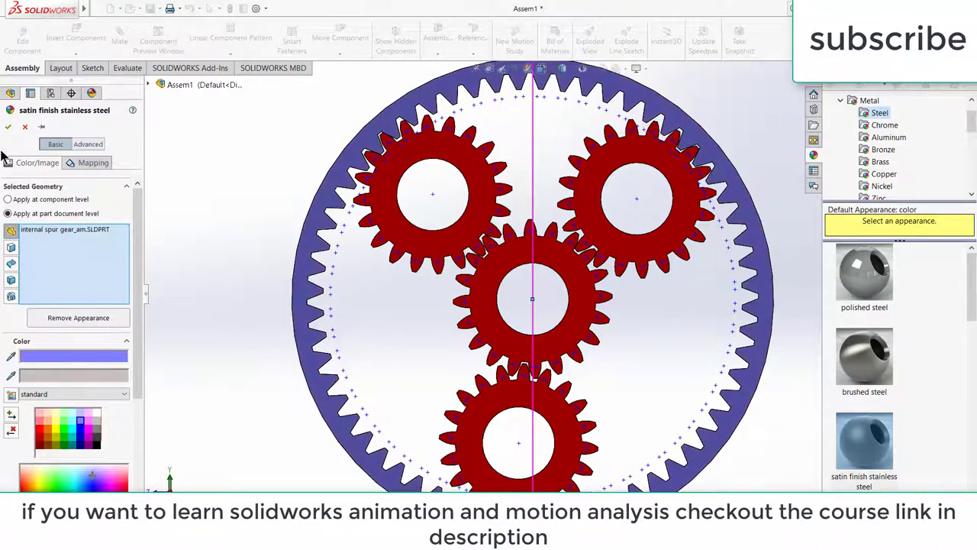
key(Return)
Hide the blue point markers on the gears and turn the sun gear to check the gear train's motion
click(584, 69)
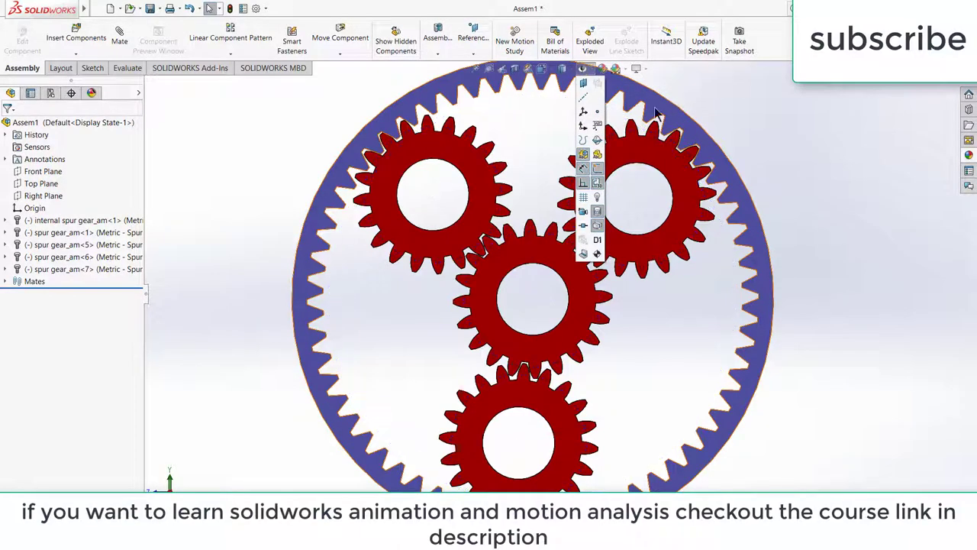
drag(582, 287, 594, 347)
scroll(898, 292, up, 2)
scroll(744, 346, down, 1)
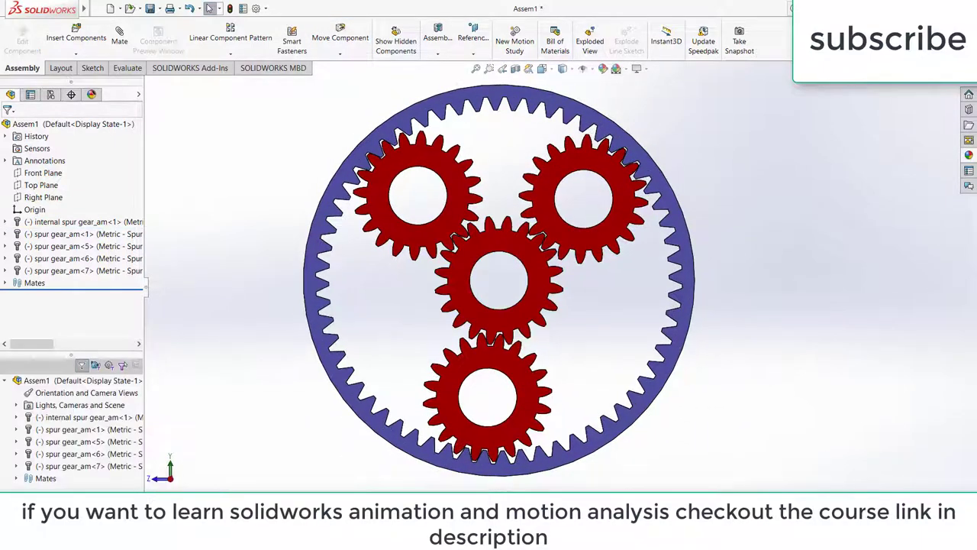
Add a constant-speed 100 RPM rotary motor to the sun gear's bore and confirm the motion study's frames-per-second setting
middle_drag(499, 286, 494, 319)
click(487, 304)
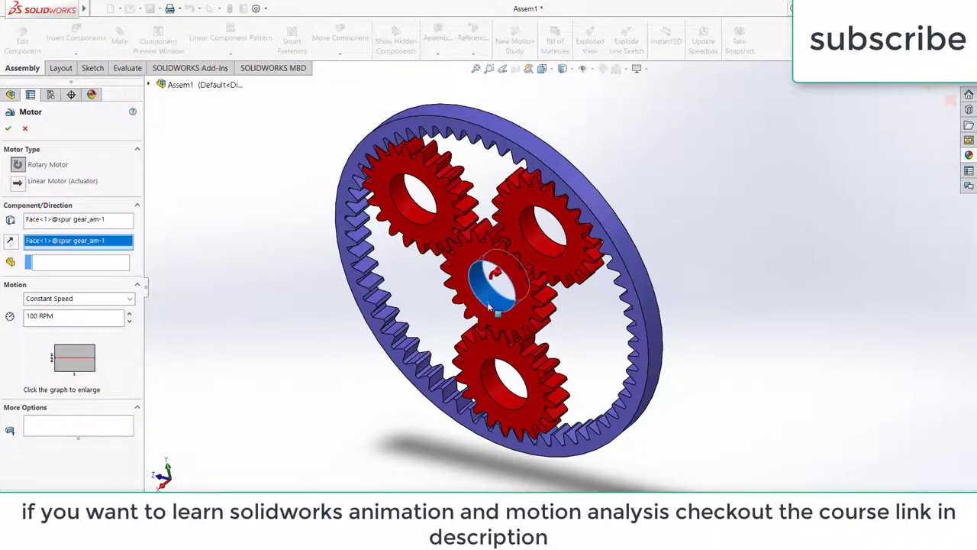
click(7, 128)
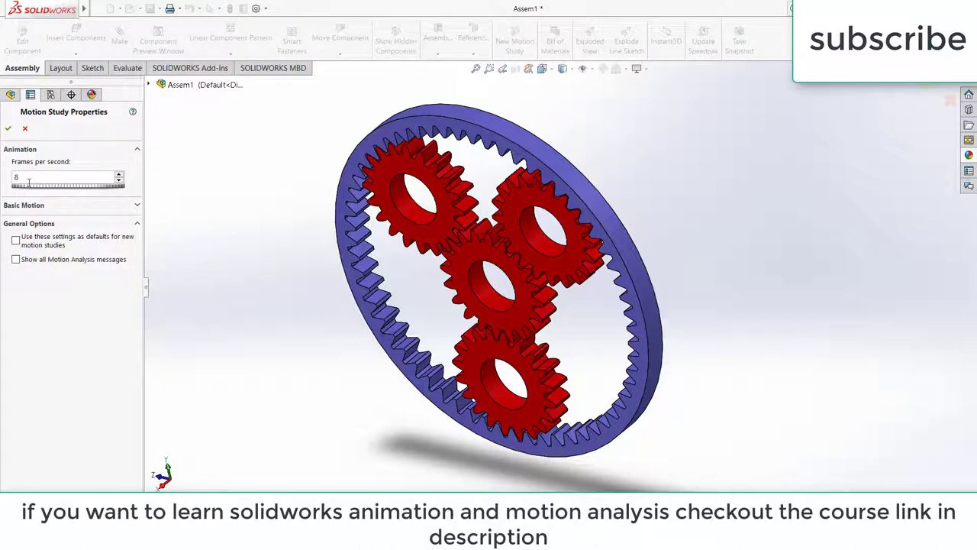
click(7, 128)
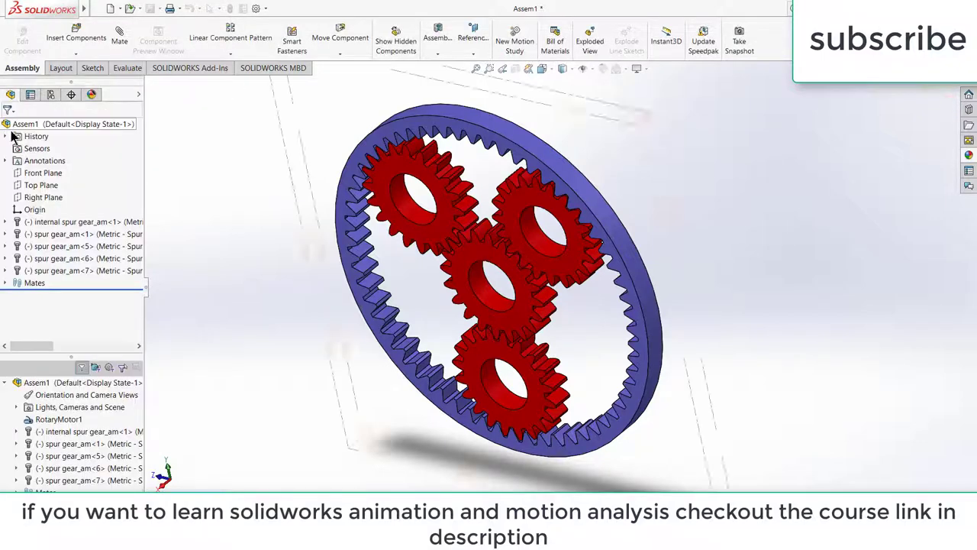
View the assembly face-on, clear the sun gear selection and calculate the motion study
click(513, 290)
click(617, 253)
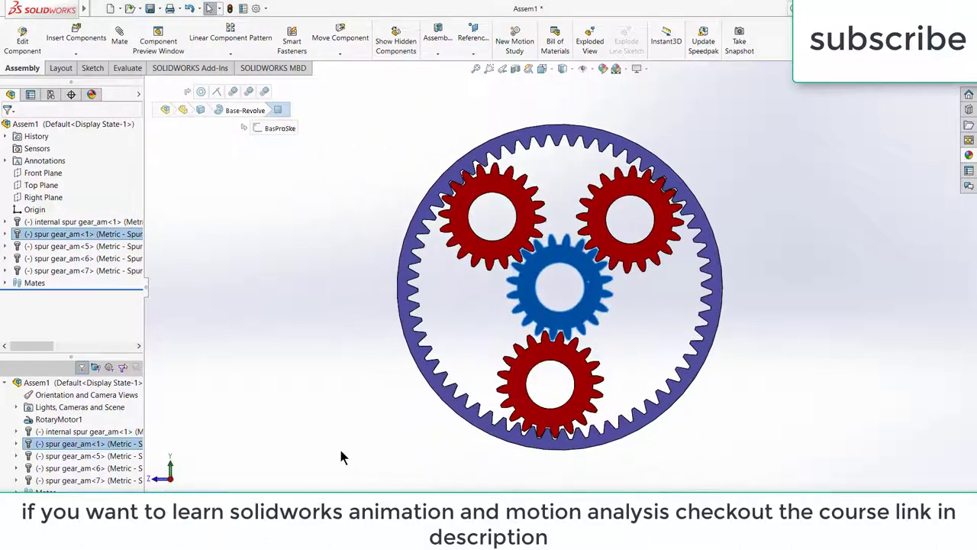
click(342, 453)
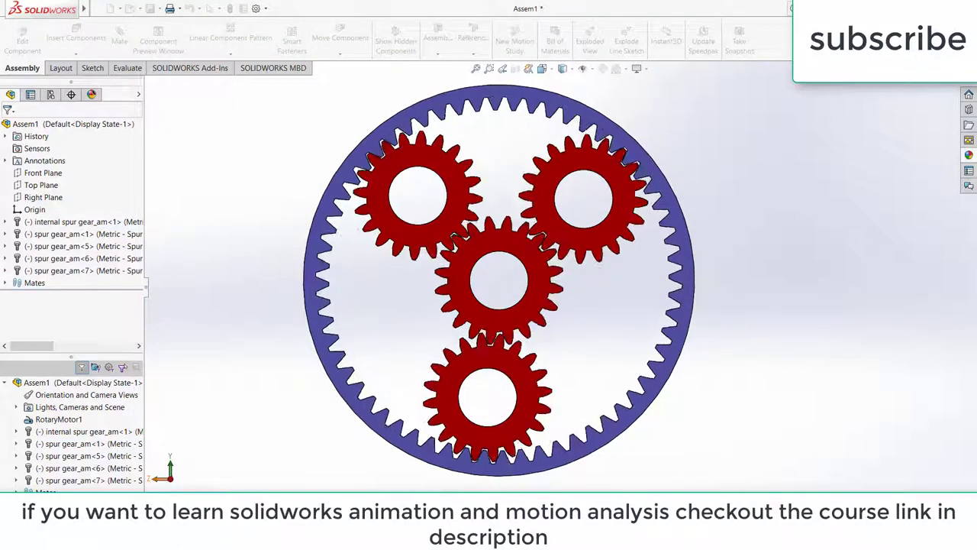